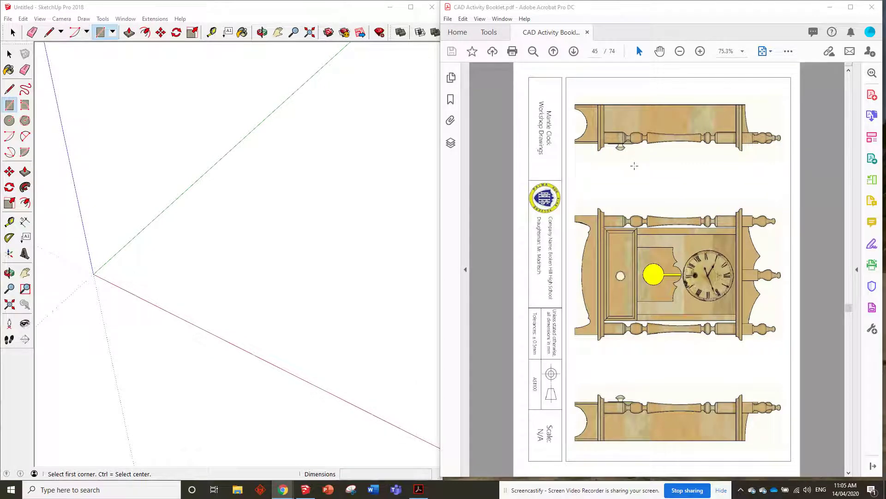
- Browse the Mantle Clock workshop drawings, from the assembly views through the individual component sheets
{"action": "scroll", "coordinate": [634, 166], "scroll_direction": "down", "scroll_amount": 2}
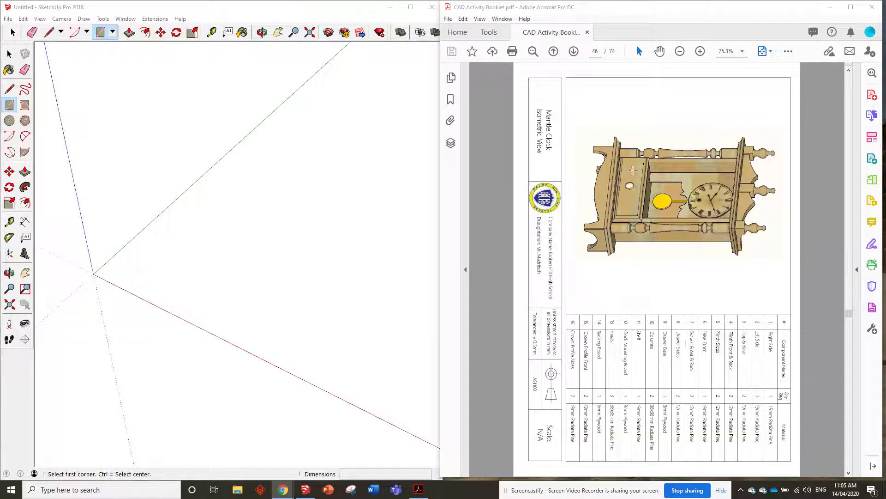
{"action": "scroll", "coordinate": [633, 170], "scroll_direction": "down", "scroll_amount": 2}
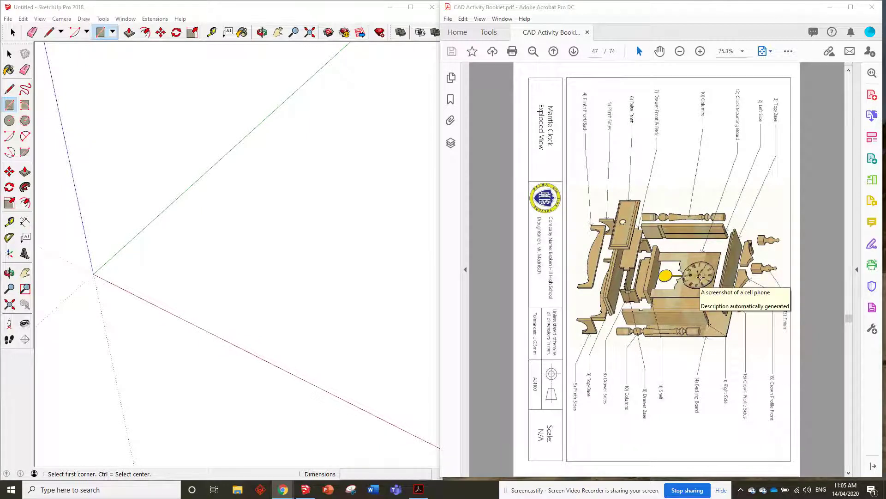
{"action": "scroll", "coordinate": [701, 276], "scroll_direction": "down", "scroll_amount": 2}
{"action": "scroll", "coordinate": [701, 275], "scroll_direction": "down", "scroll_amount": 12}
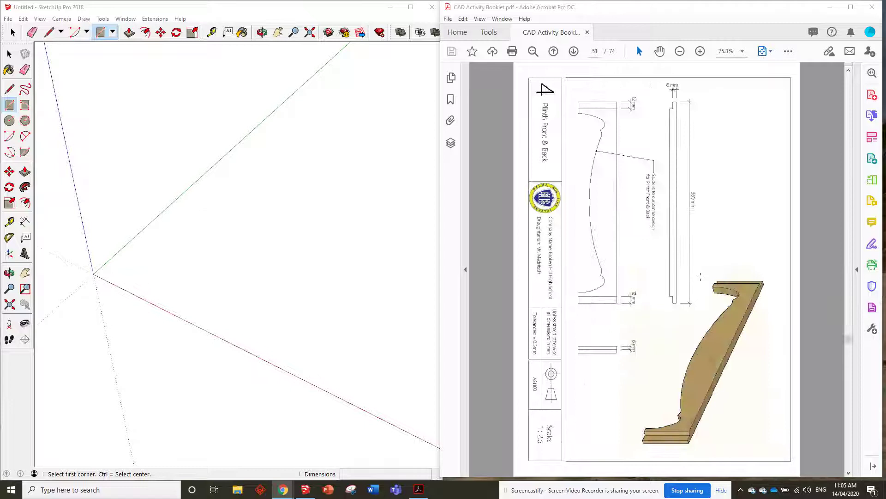
{"action": "scroll", "coordinate": [701, 276], "scroll_direction": "down", "scroll_amount": 5}
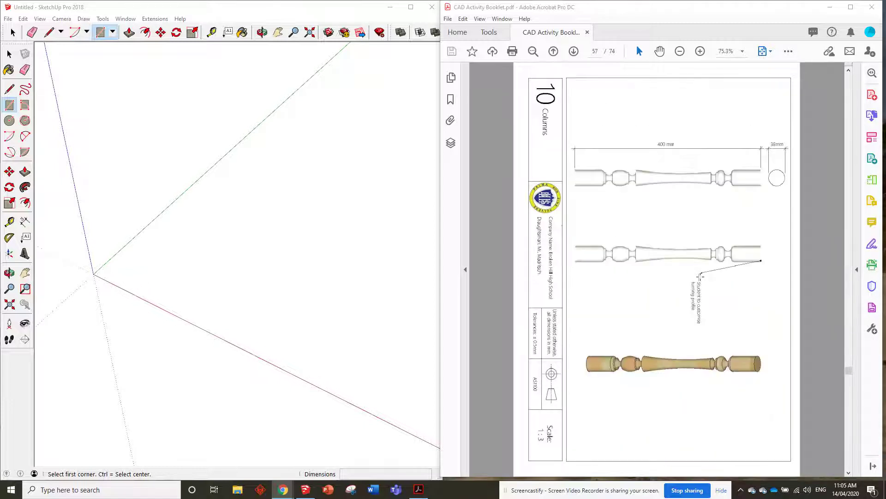
{"action": "scroll", "coordinate": [700, 276], "scroll_direction": "up", "scroll_amount": 12}
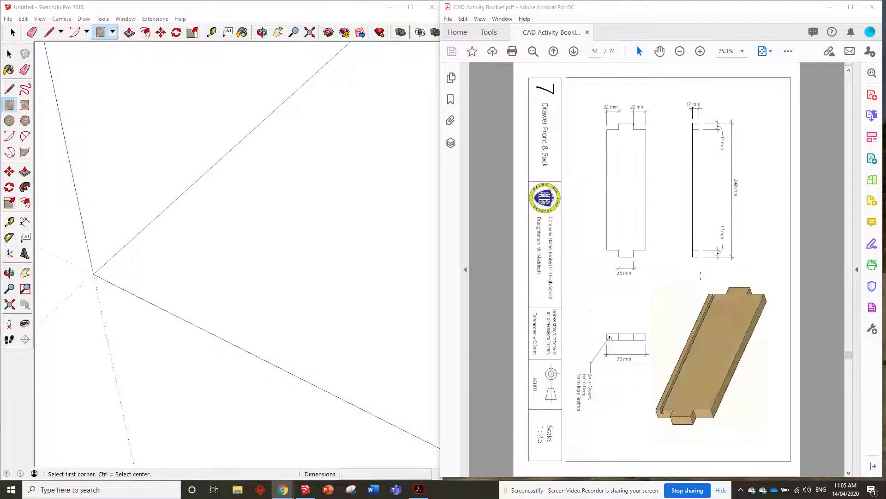
{"action": "scroll", "coordinate": [701, 276], "scroll_direction": "up", "scroll_amount": 3}
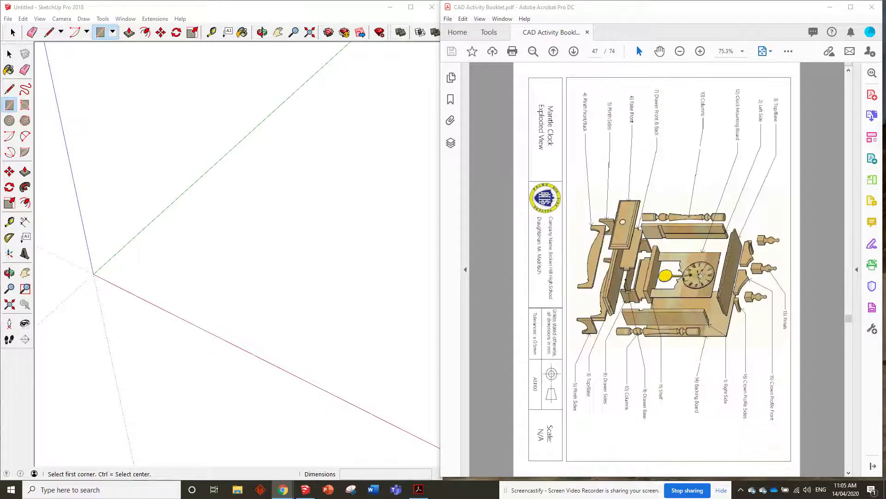
{"action": "scroll", "coordinate": [700, 276], "scroll_direction": "down", "scroll_amount": 1}
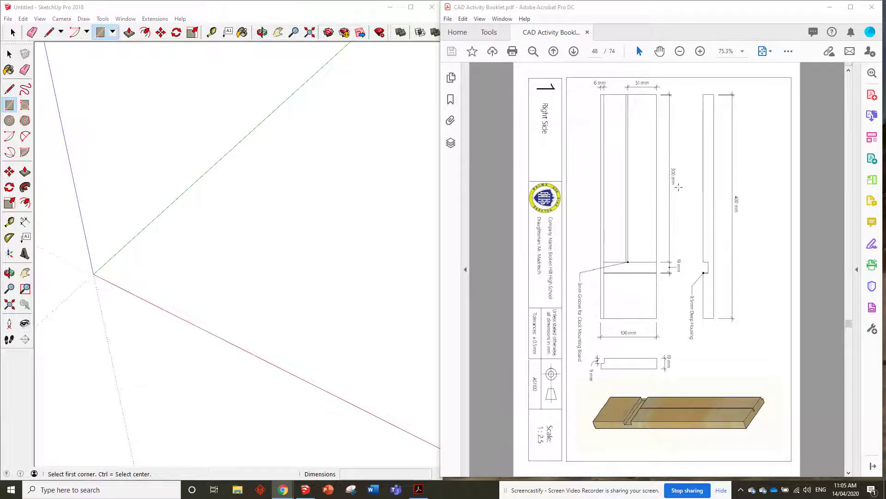
{"action": "scroll", "coordinate": [675, 285], "scroll_direction": "down", "scroll_amount": 3}
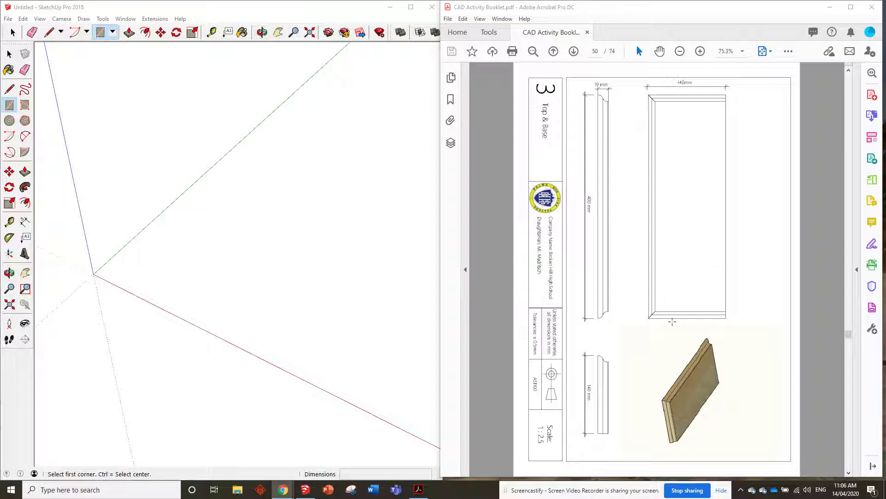
{"action": "scroll", "coordinate": [656, 328], "scroll_direction": "up", "scroll_amount": 2}
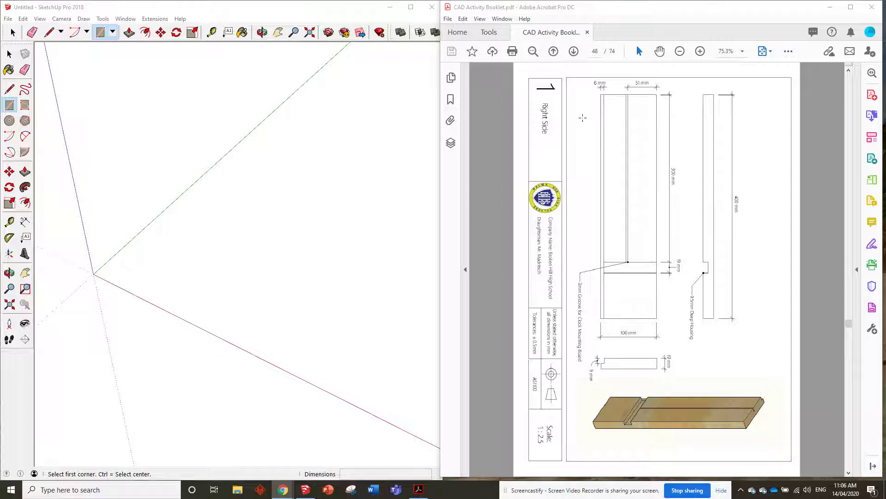
{"action": "scroll", "coordinate": [604, 96], "scroll_direction": "up", "scroll_amount": 2}
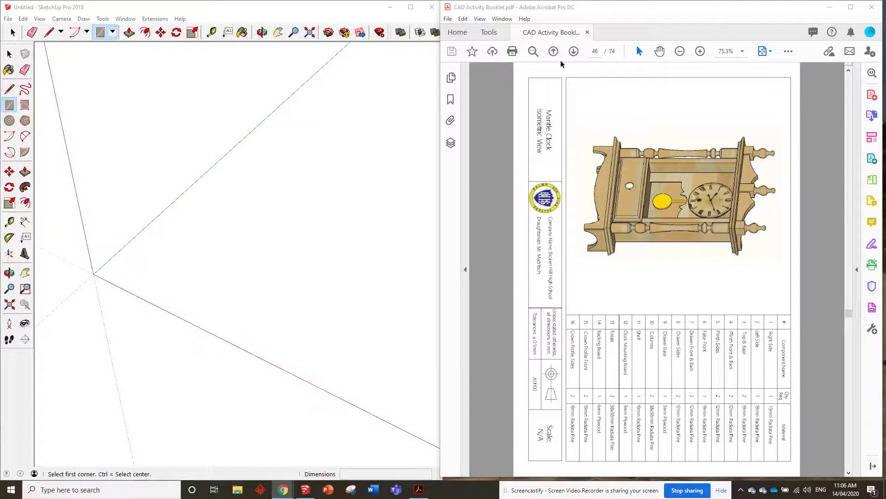
- Rotate the PDF booklet's view counterclockwise so the clock drawings read upright
{"action": "left_click", "coordinate": [644, 12]}
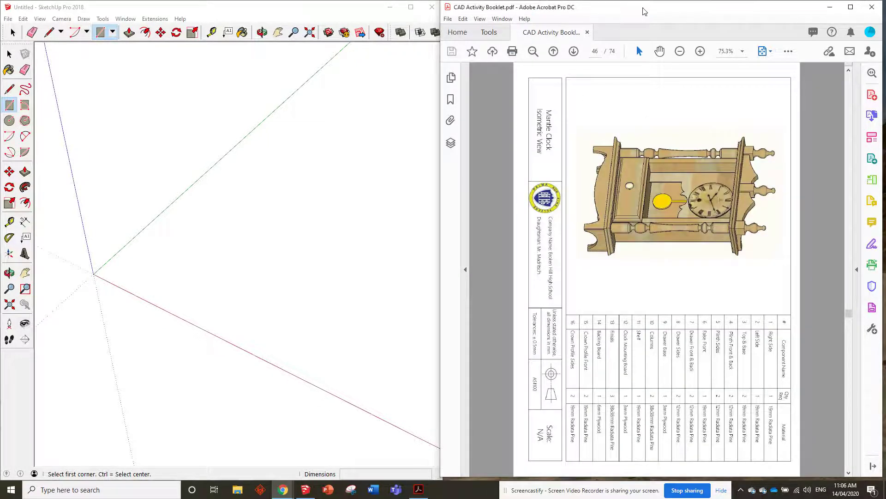
{"action": "left_click", "coordinate": [480, 19]}
{"action": "mouse_move", "coordinate": [513, 33]}
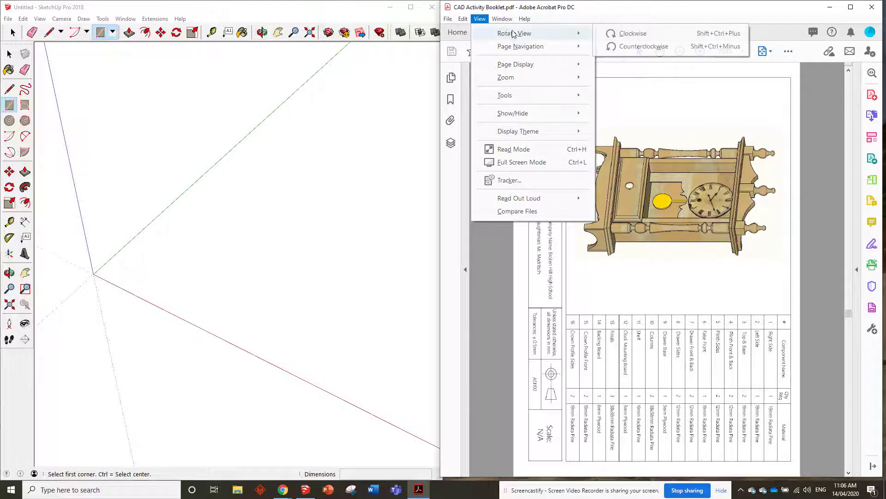
{"action": "left_click", "coordinate": [640, 47]}
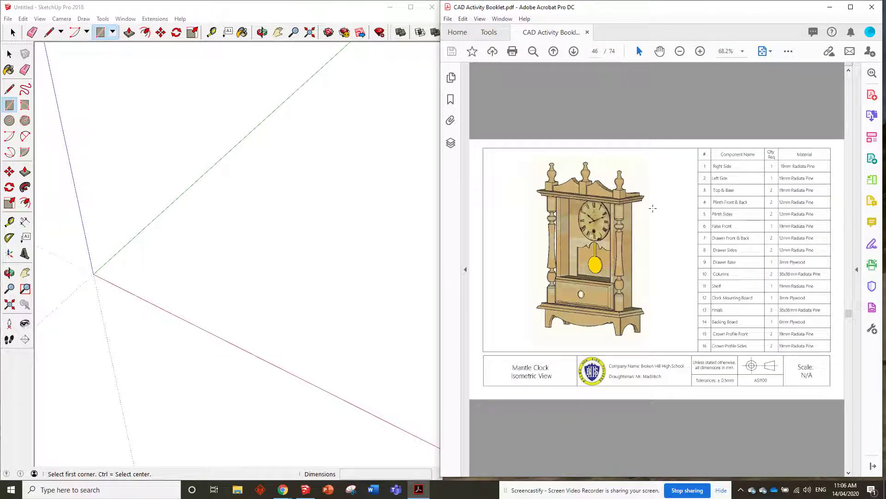
- Switch the PDF booklet to Read Mode to give the drawing sheet more room
{"action": "left_click", "coordinate": [774, 52]}
{"action": "left_click", "coordinate": [774, 51]}
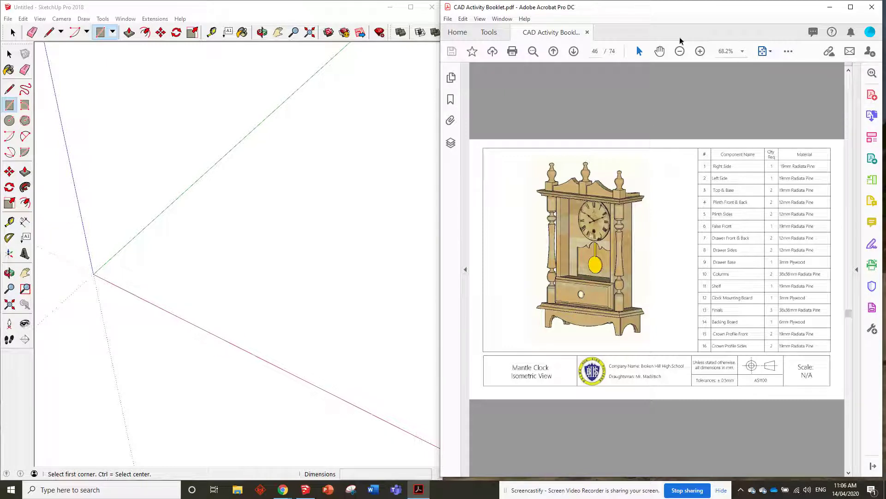
{"action": "left_click", "coordinate": [484, 22]}
{"action": "mouse_move", "coordinate": [585, 64]}
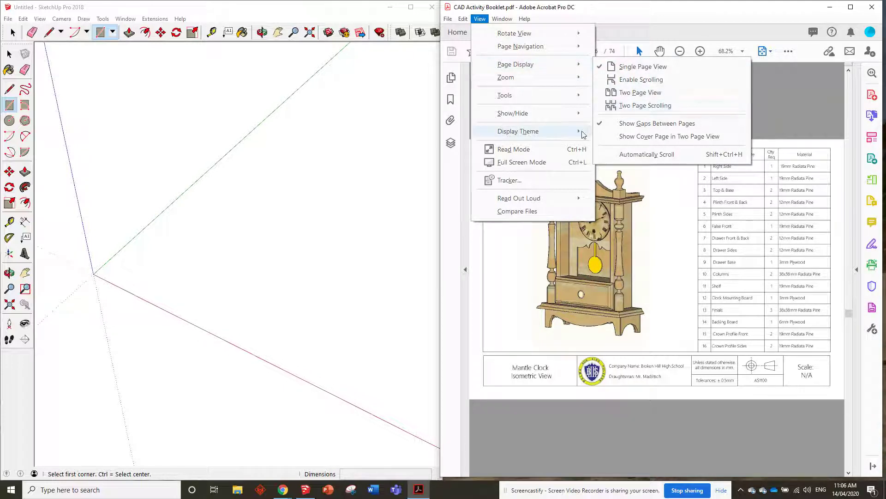
{"action": "mouse_move", "coordinate": [582, 134]}
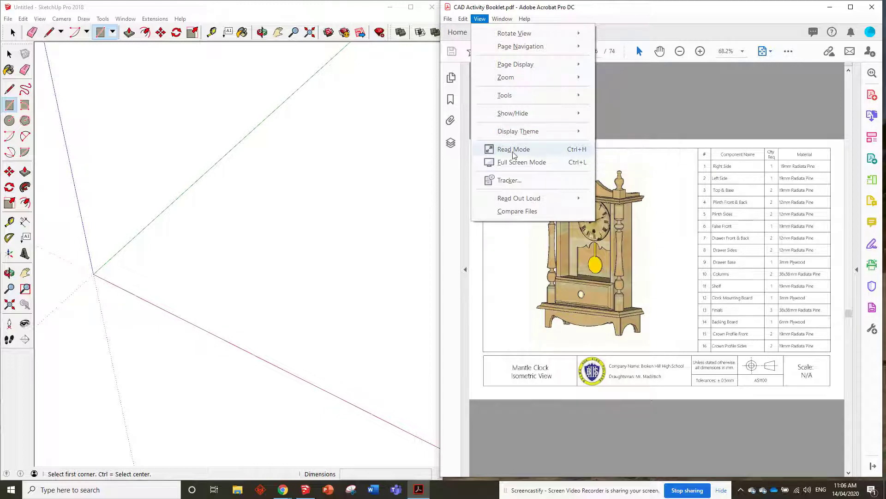
{"action": "left_click", "coordinate": [516, 150]}
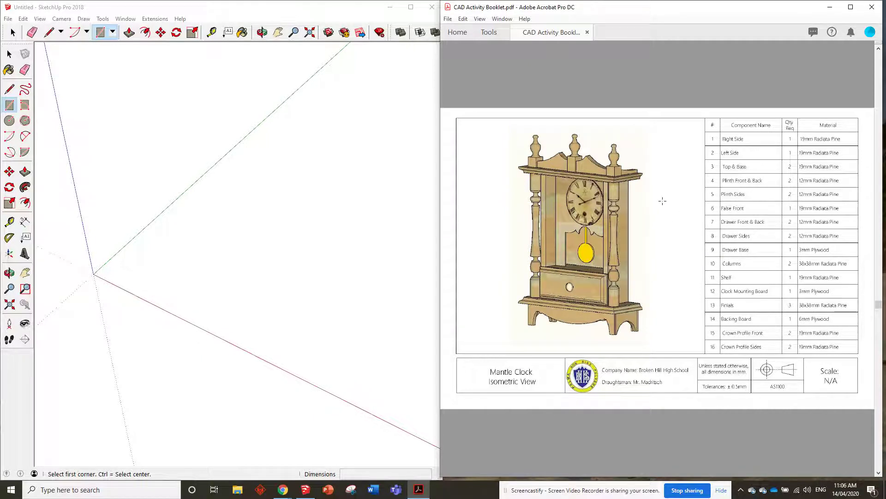
- Examine the clock's exploded view and the dimensioned sheets for the Plinth Front & Back and Plinth Sides
{"action": "scroll", "coordinate": [658, 194], "scroll_direction": "down", "scroll_amount": 1}
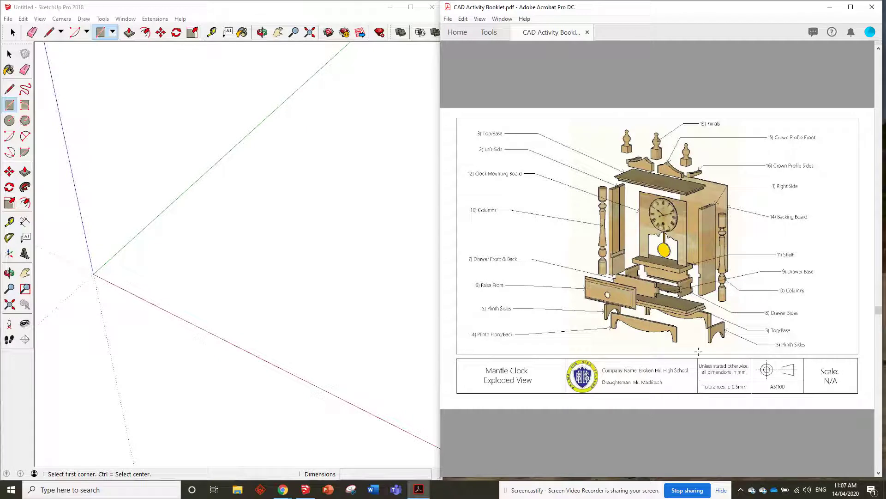
{"action": "scroll", "coordinate": [636, 277], "scroll_direction": "down", "scroll_amount": 1}
{"action": "scroll", "coordinate": [636, 277], "scroll_direction": "down", "scroll_amount": 3}
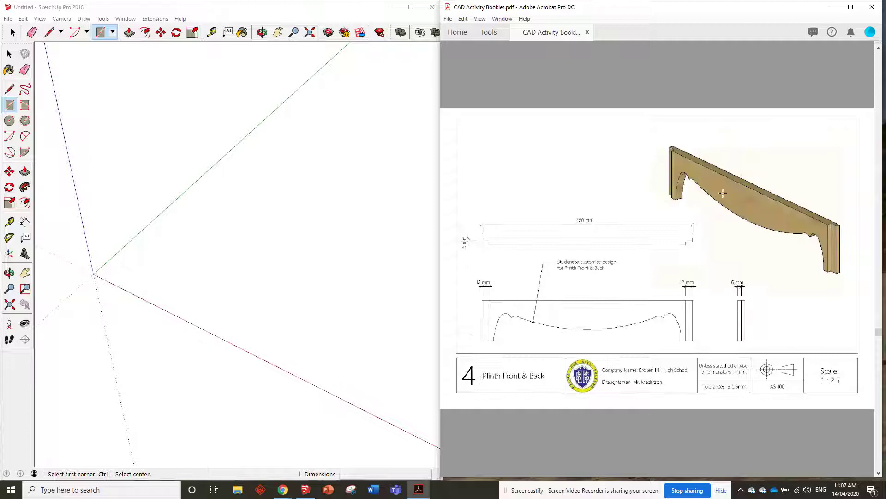
{"action": "scroll", "coordinate": [724, 217], "scroll_direction": "down", "scroll_amount": 1}
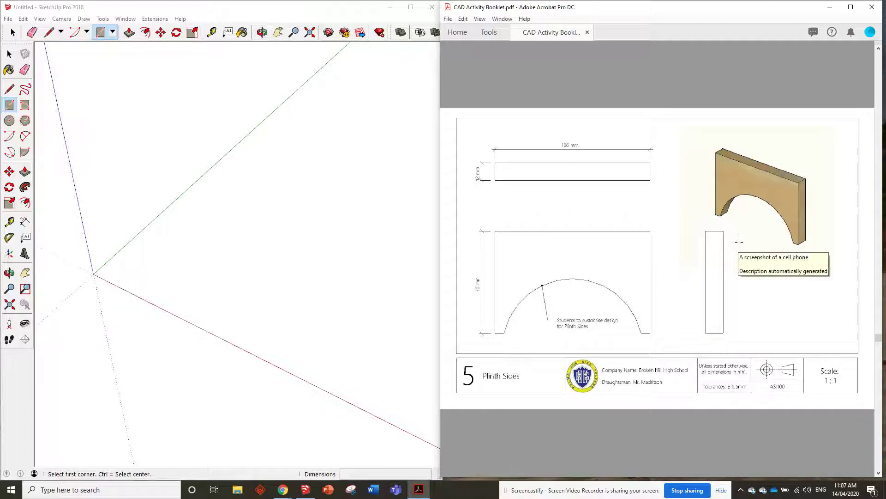
{"action": "scroll", "coordinate": [739, 240], "scroll_direction": "up", "scroll_amount": 1}
{"action": "scroll", "coordinate": [739, 242], "scroll_direction": "down", "scroll_amount": 1}
{"action": "scroll", "coordinate": [739, 242], "scroll_direction": "up", "scroll_amount": 1}
{"action": "scroll", "coordinate": [730, 199], "scroll_direction": "down", "scroll_amount": 1}
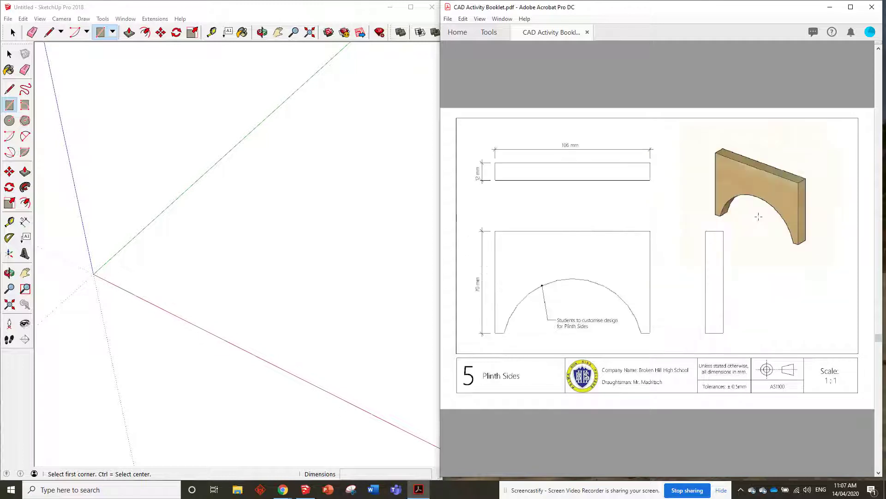
{"action": "scroll", "coordinate": [723, 224], "scroll_direction": "up", "scroll_amount": 4}
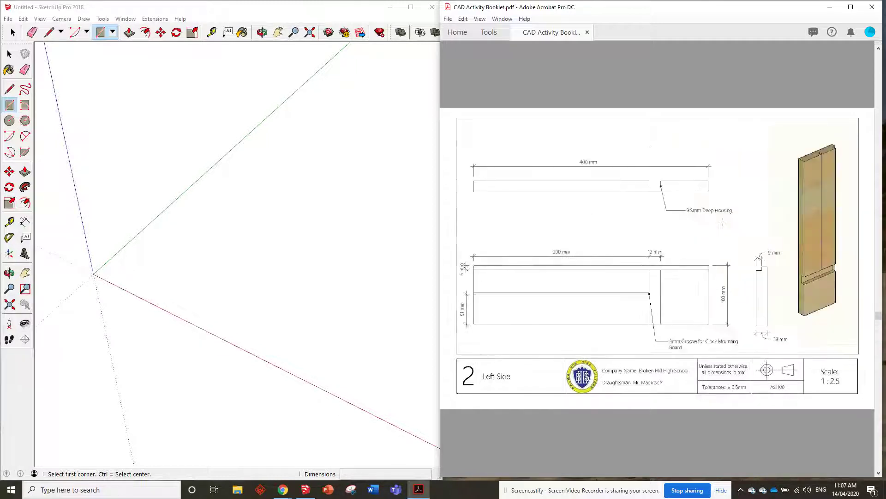
{"action": "scroll", "coordinate": [723, 227], "scroll_direction": "down", "scroll_amount": 2}
{"action": "scroll", "coordinate": [723, 226], "scroll_direction": "down", "scroll_amount": 1}
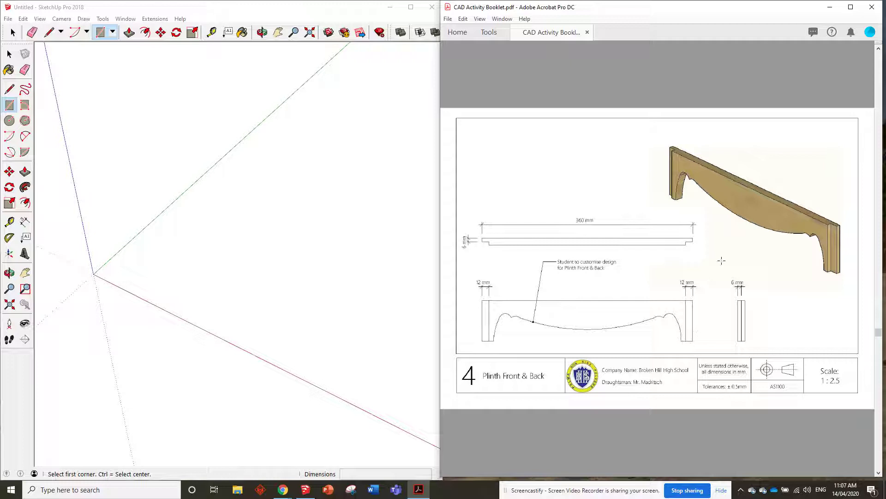
{"action": "scroll", "coordinate": [693, 254], "scroll_direction": "down", "scroll_amount": 1}
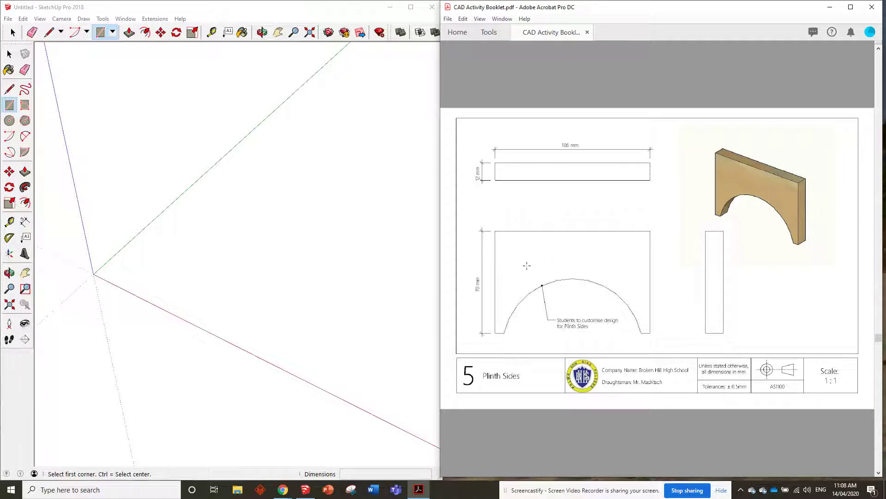
{"action": "scroll", "coordinate": [523, 262], "scroll_direction": "up", "scroll_amount": 2}
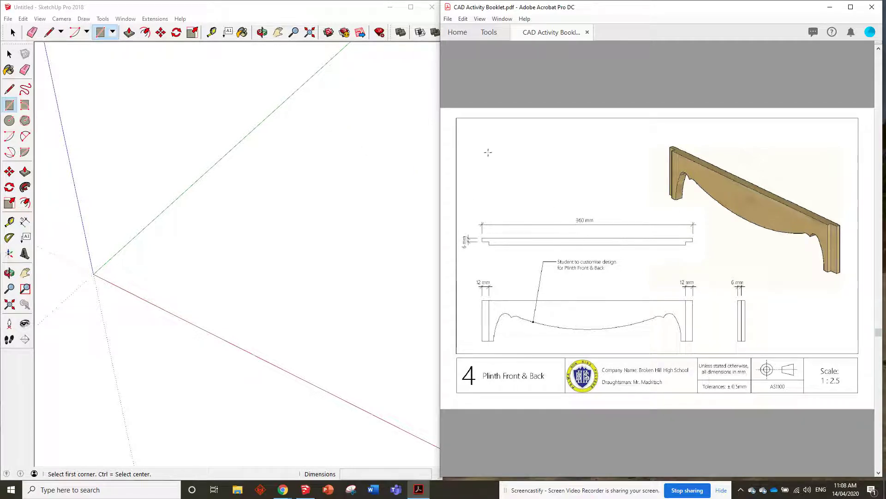
- Switch to SketchUp and draw a 12 by 360 mm rectangle from the origin, with its length along the green axis
{"action": "left_click", "coordinate": [129, 36]}
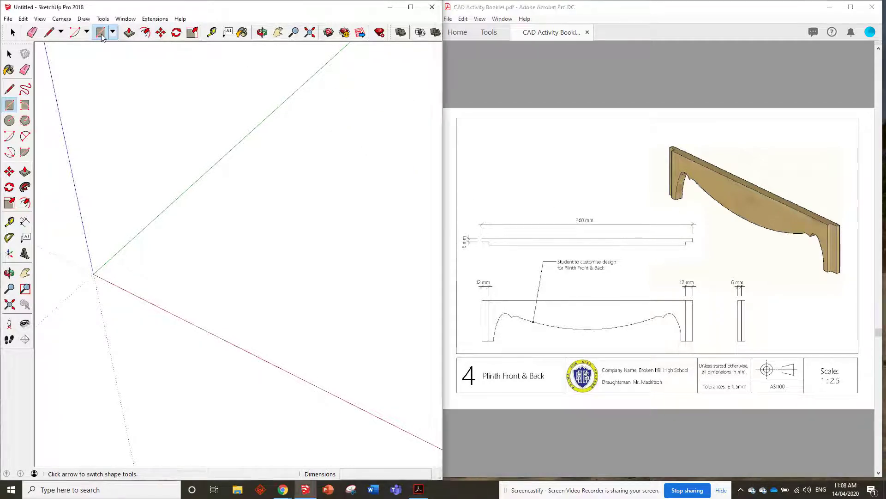
{"action": "left_click", "coordinate": [94, 273]}
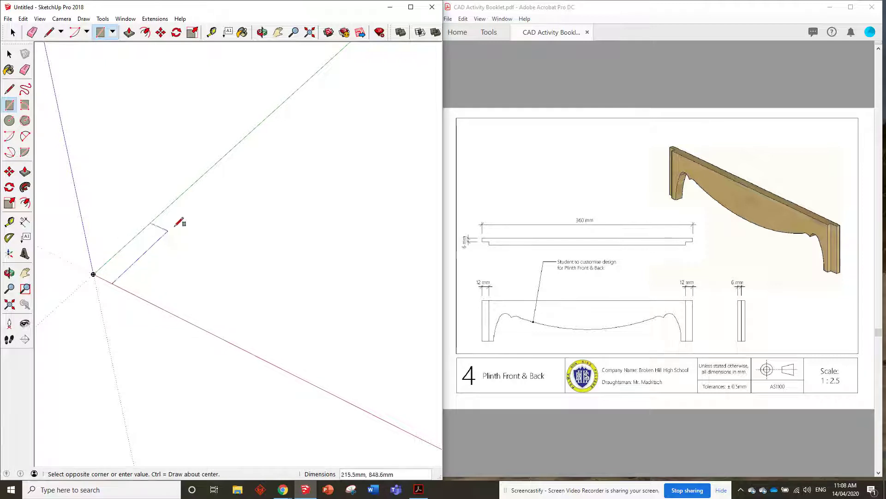
{"action": "type", "text": "12,"}
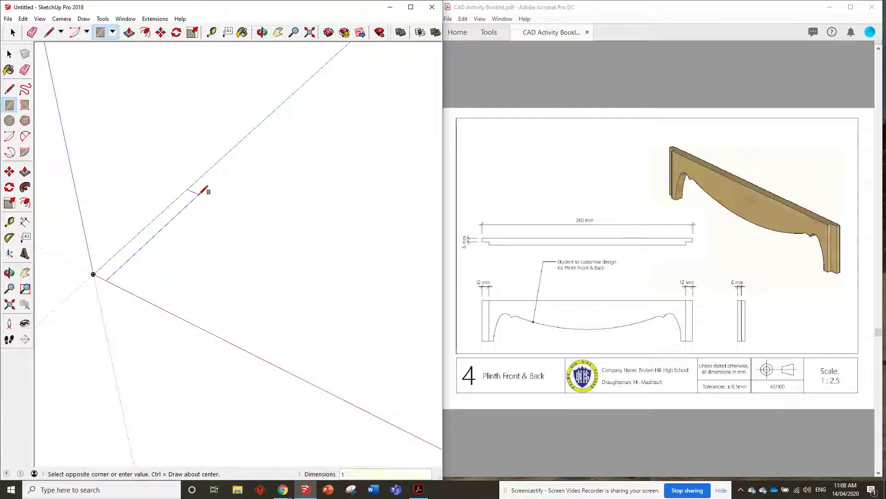
{"action": "type", "text": "360"}
{"action": "key", "text": "Return"}
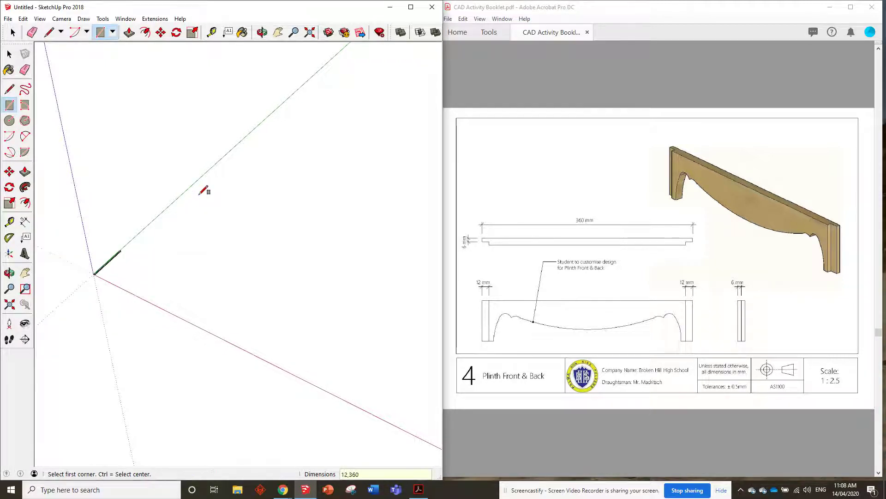
- Push/Pull the rectangle up 70 mm to form the plinth front board
{"action": "scroll", "coordinate": [100, 268], "scroll_direction": "up", "scroll_amount": 3}
{"action": "scroll", "coordinate": [98, 269], "scroll_direction": "up", "scroll_amount": 3}
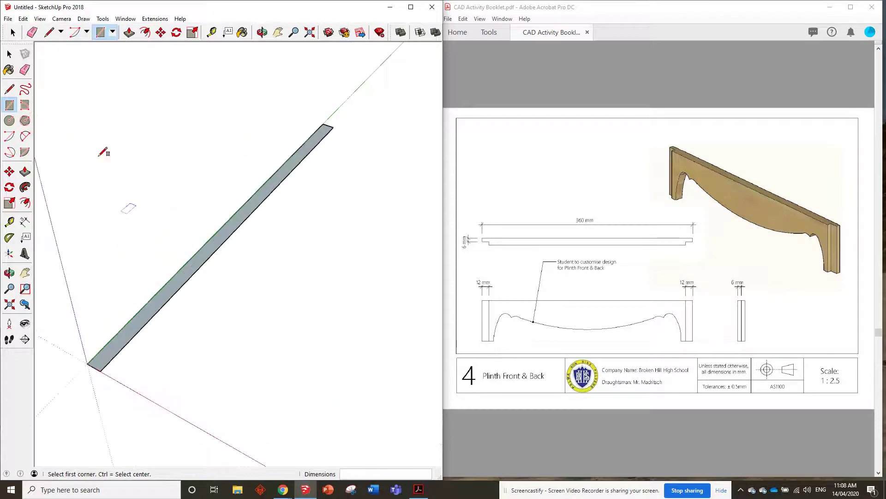
{"action": "key", "text": "p"}
{"action": "left_click", "coordinate": [204, 253]}
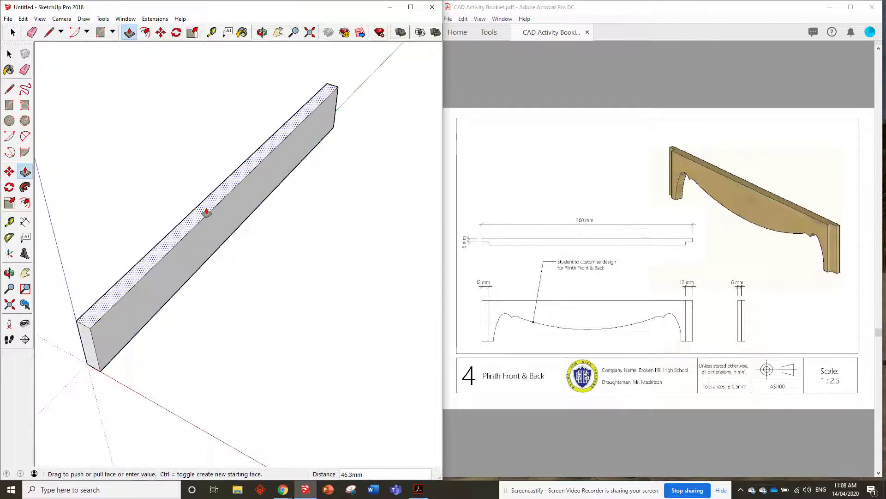
{"action": "type", "text": "70"}
{"action": "key", "text": "Return"}
- Make the whole plinth front board into a component named after the Plinth Front & Back drawing
{"action": "middle_click_drag", "start_coordinate": [204, 209], "coordinate": [198, 152]}
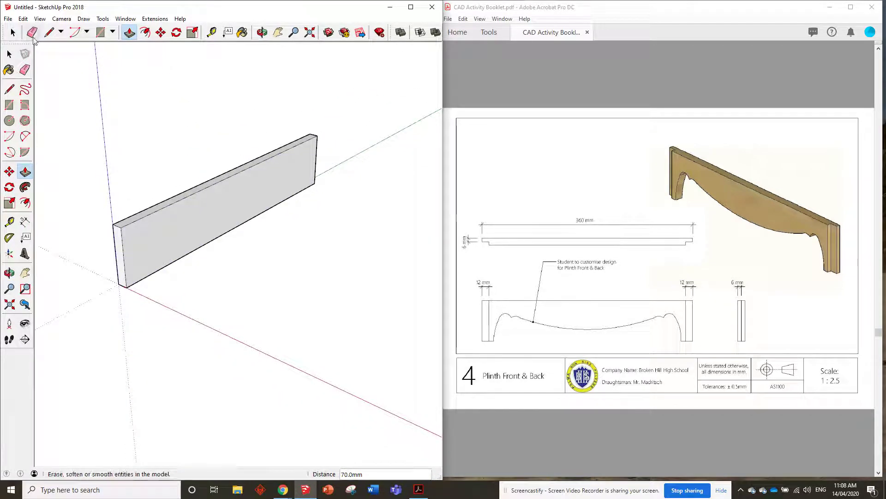
{"action": "key", "text": "space"}
{"action": "triple_click", "coordinate": [212, 200]}
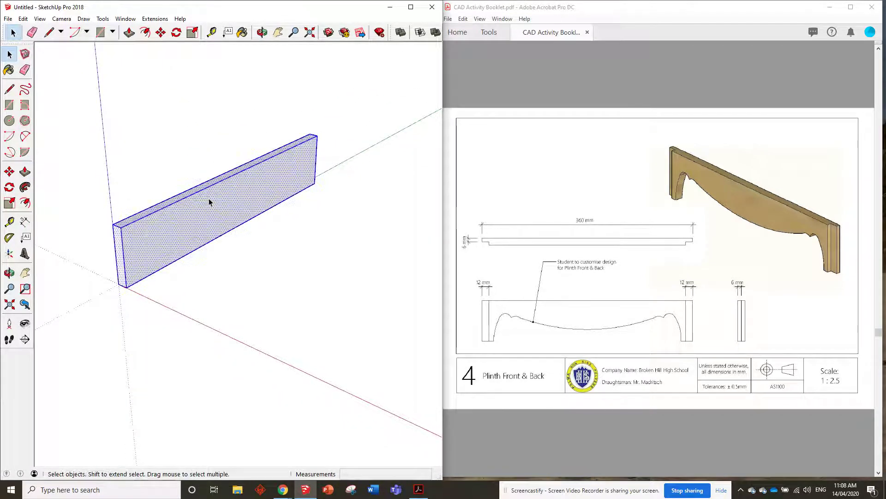
{"action": "right_click", "coordinate": [212, 200]}
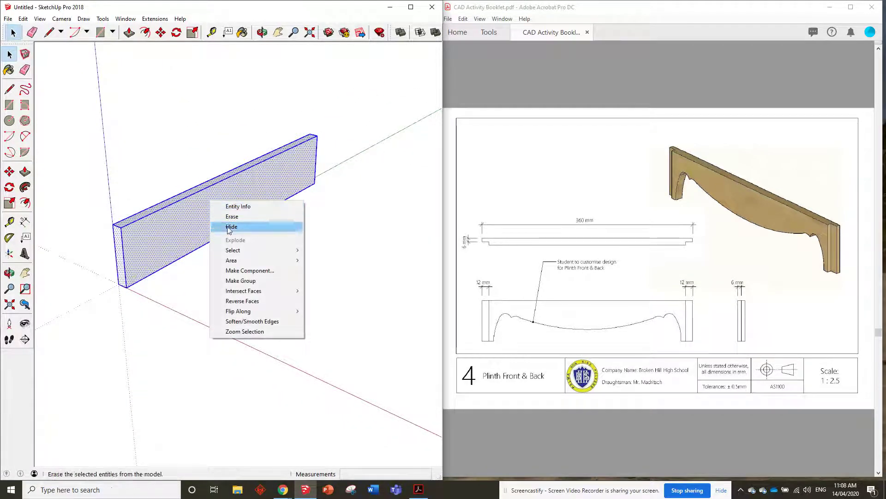
{"action": "left_click", "coordinate": [253, 273]}
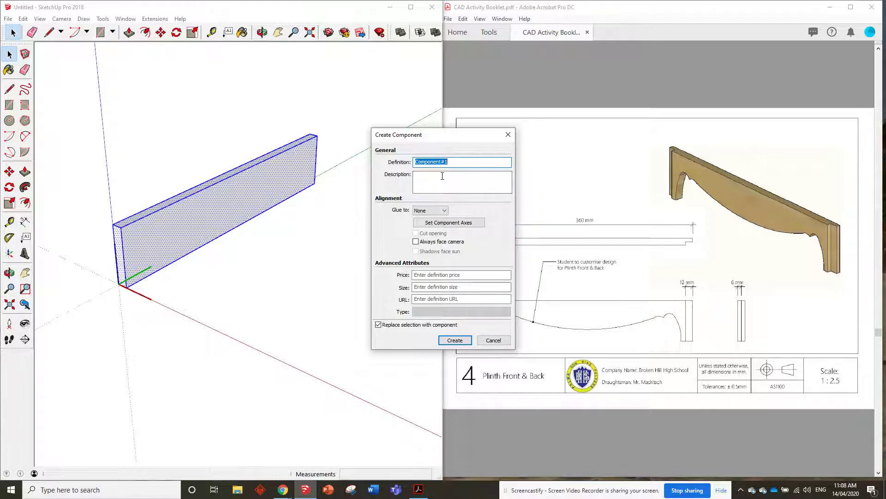
{"action": "type", "text": "P"}
{"action": "type", "text": "ck"}
{"action": "left_click", "coordinate": [454, 340]}
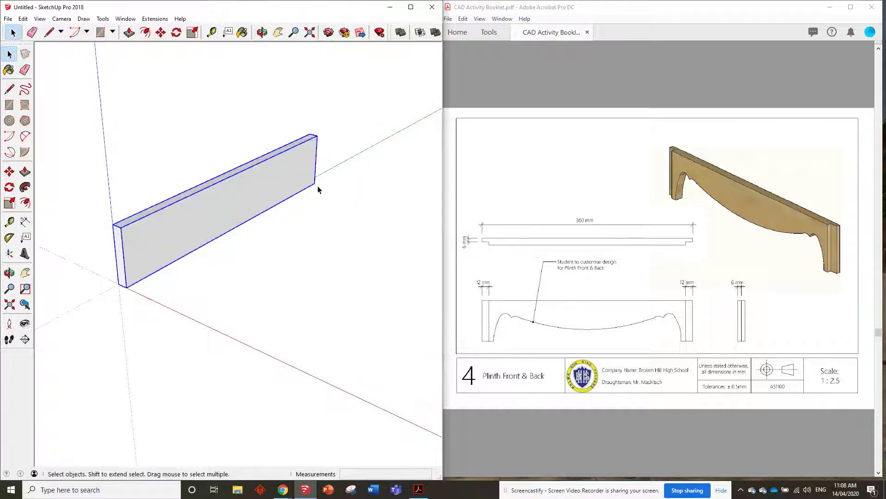
- Open the board component for editing and draw a 12 by 6 mm rectangle on its top face at the origin end's outer corner
{"action": "mouse_move", "coordinate": [167, 198]}
{"action": "middle_mouse_down"}
{"action": "mouse_move", "coordinate": [182, 174]}
{"action": "mouse_move", "coordinate": [143, 180]}
{"action": "middle_mouse_up"}
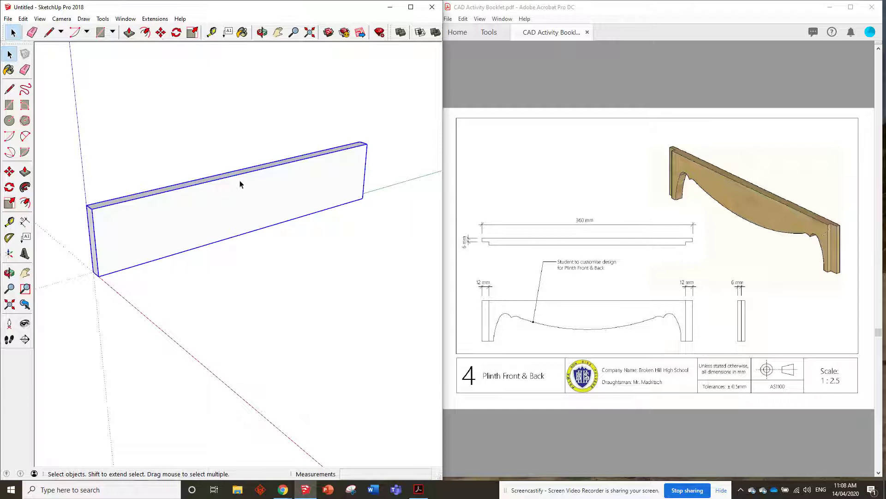
{"action": "double_click", "coordinate": [194, 208]}
{"action": "middle_click_drag", "start_coordinate": [132, 198], "coordinate": [145, 251]}
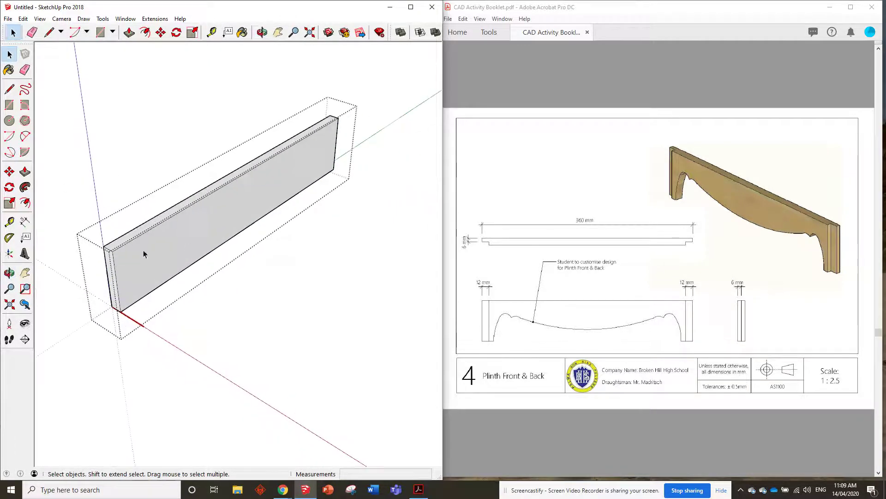
{"action": "scroll", "coordinate": [123, 148], "scroll_direction": "up", "scroll_amount": 3}
{"action": "left_click", "coordinate": [100, 32]}
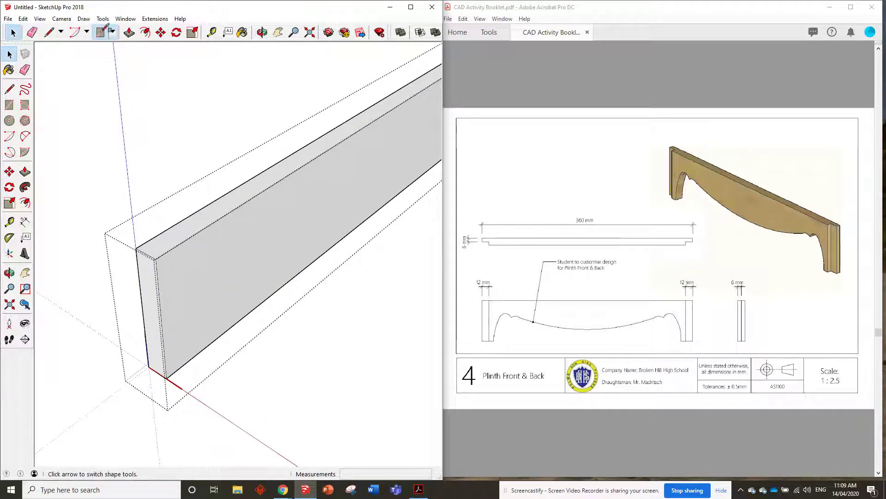
{"action": "left_click", "coordinate": [155, 259]}
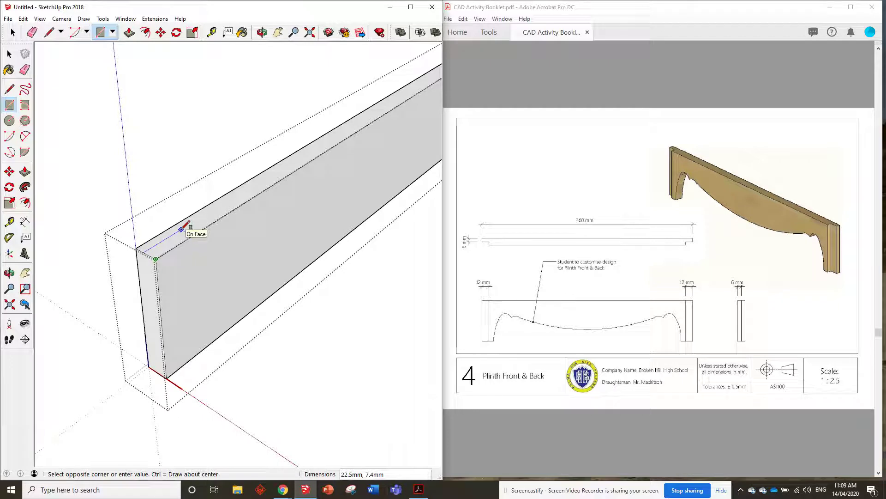
{"action": "type", "text": "12,6"}
{"action": "key", "text": "Return"}
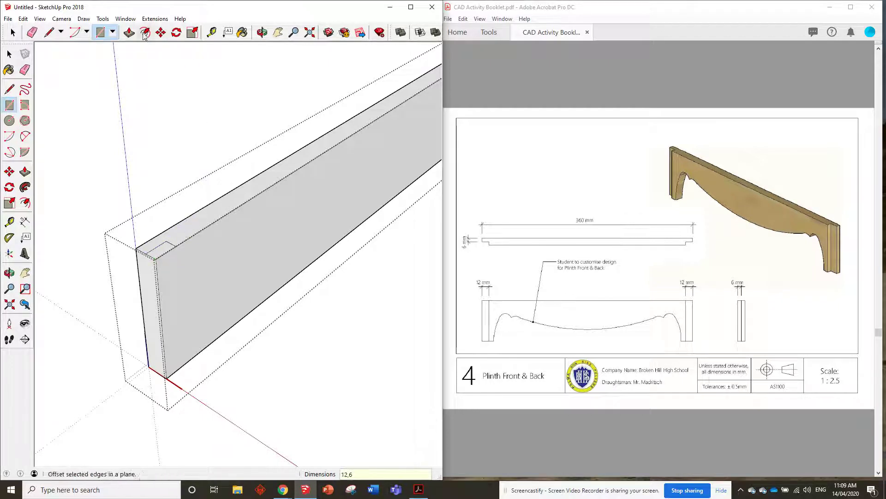
- Push/Pull the small rectangle down the full 70 mm to cut the rebate at the origin end
{"action": "key", "text": "p"}
{"action": "left_click", "coordinate": [158, 251]}
{"action": "left_click", "coordinate": [172, 380]}
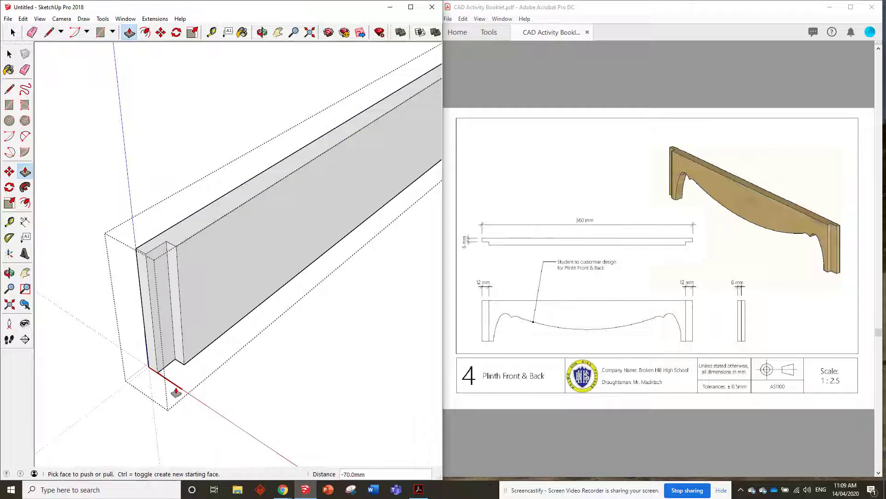
- Draw a 12 by 6 mm rectangle on the top face at the board's far outer corner
{"action": "scroll", "coordinate": [106, 355], "scroll_direction": "down", "scroll_amount": 4}
{"action": "scroll", "coordinate": [330, 188], "scroll_direction": "up", "scroll_amount": 3}
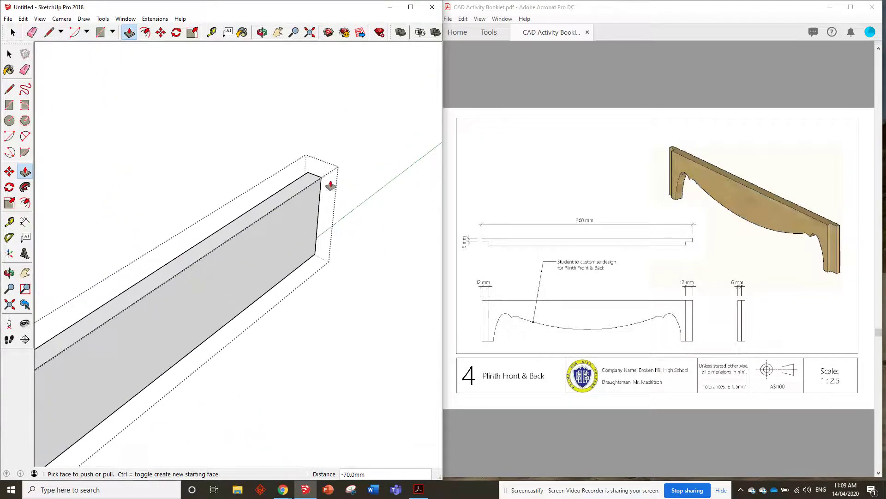
{"action": "left_click", "coordinate": [211, 32]}
{"action": "left_click", "coordinate": [101, 32]}
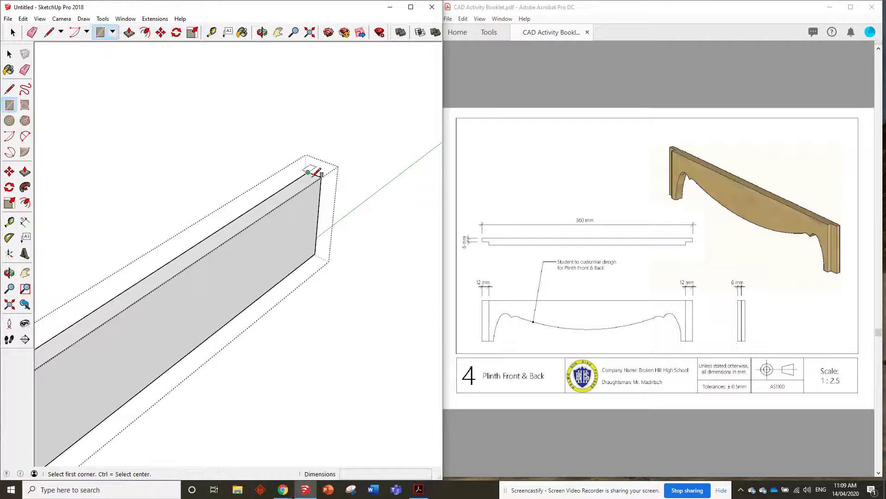
{"action": "left_click", "coordinate": [321, 177]}
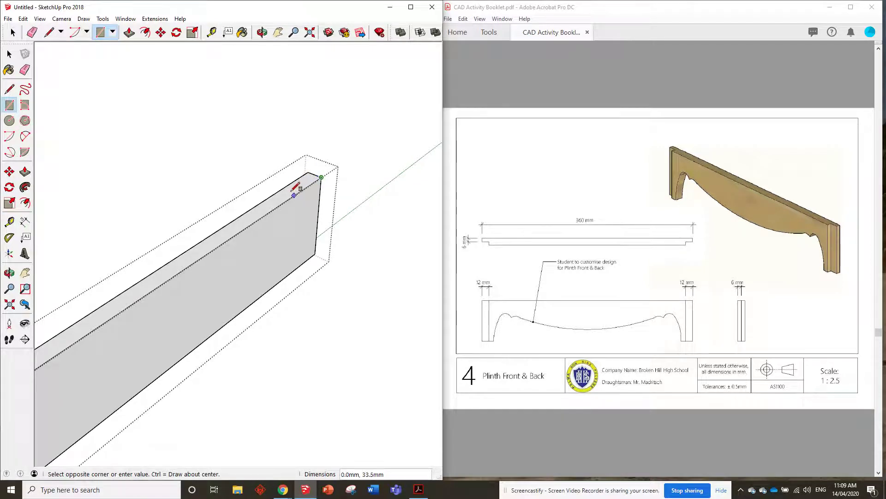
{"action": "type", "text": "12,"}
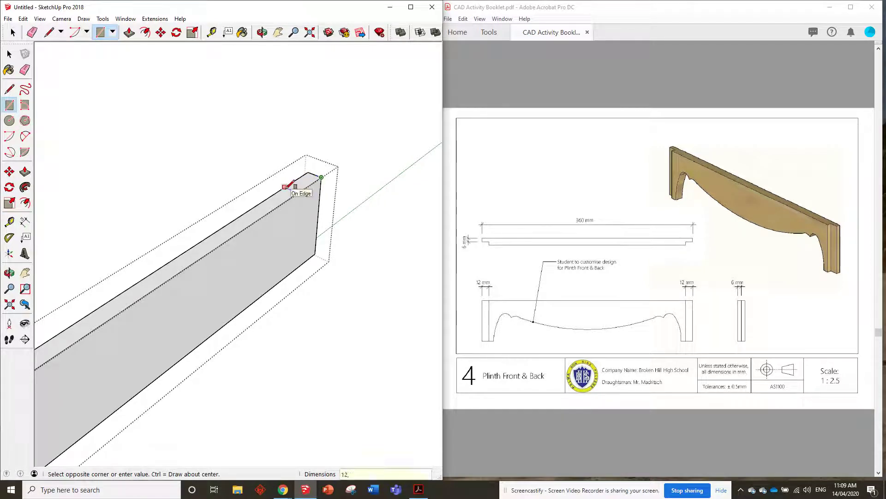
{"action": "type", "text": "6"}
{"action": "key", "text": "Return"}
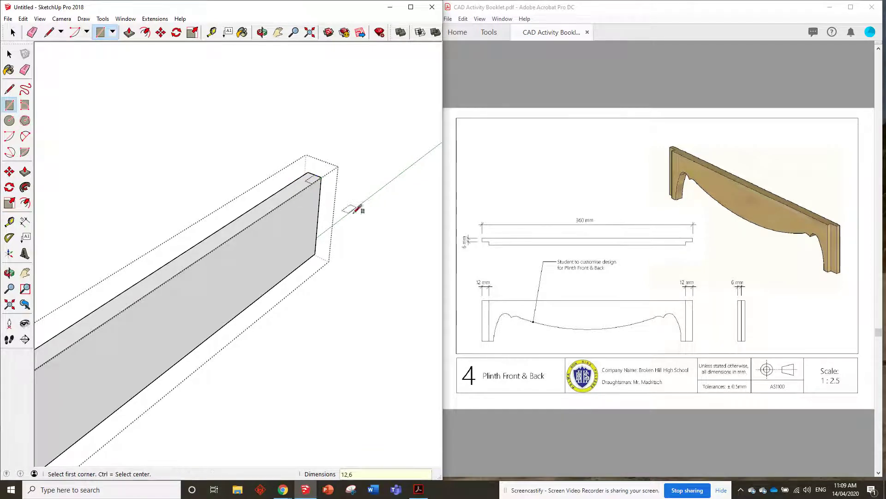
- Push/Pull the far rectangle down the full 70 mm to cut the matching rebate
{"action": "left_click", "coordinate": [130, 32]}
{"action": "left_click", "coordinate": [319, 181]}
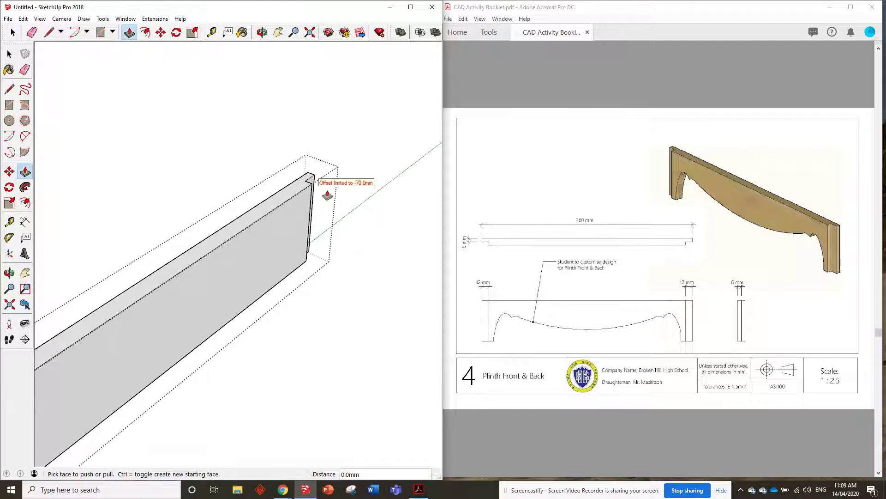
{"action": "scroll", "coordinate": [330, 223], "scroll_direction": "down", "scroll_amount": 3}
{"action": "mouse_move", "coordinate": [356, 194]}
{"action": "middle_mouse_down"}
{"action": "mouse_move", "coordinate": [238, 178]}
{"action": "mouse_move", "coordinate": [214, 148]}
{"action": "mouse_move", "coordinate": [221, 168]}
{"action": "middle_mouse_up"}
{"action": "key", "text": "space"}
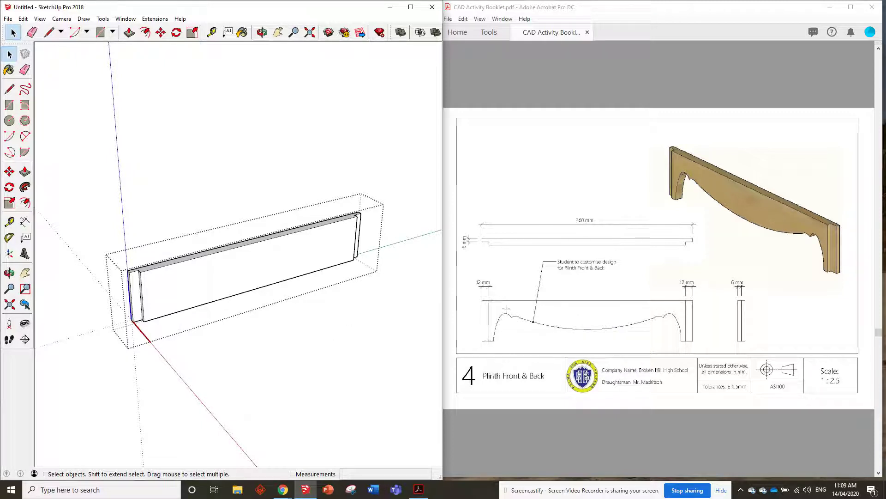
- Place a guide point 168 mm along the front face's bottom edge, measured from the rebate corner at the origin end
{"action": "scroll", "coordinate": [239, 271], "scroll_direction": "up", "scroll_amount": 2}
{"action": "mouse_move", "coordinate": [239, 271]}
{"action": "middle_mouse_down"}
{"action": "mouse_move", "coordinate": [356, 257]}
{"action": "mouse_move", "coordinate": [310, 245]}
{"action": "middle_mouse_up"}
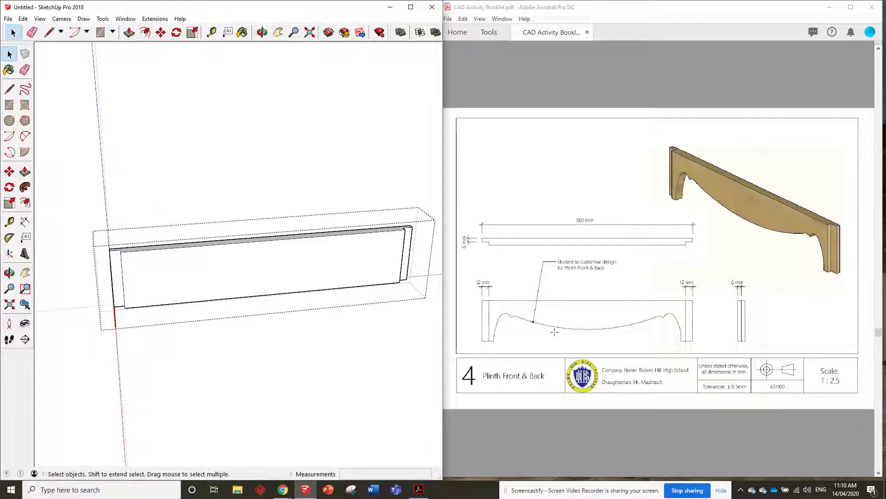
{"action": "left_click", "coordinate": [212, 32]}
{"action": "middle_click_drag", "start_coordinate": [254, 198], "coordinate": [230, 249]}
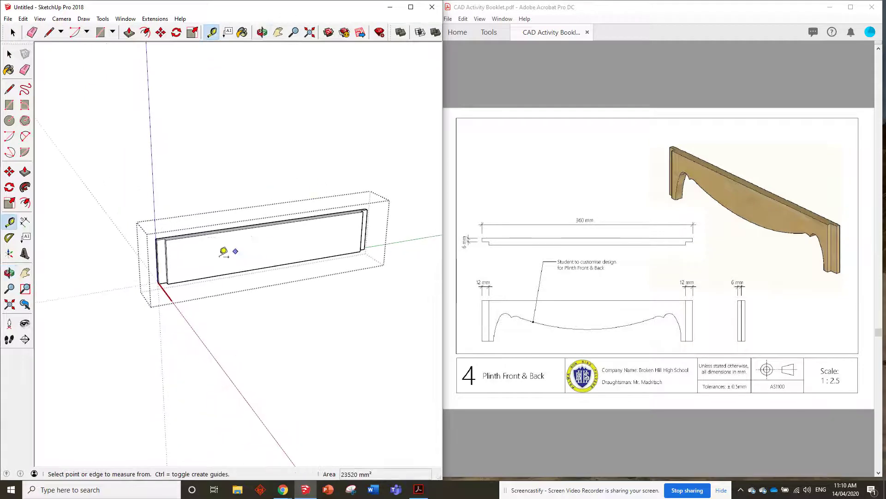
{"action": "left_click", "coordinate": [168, 284]}
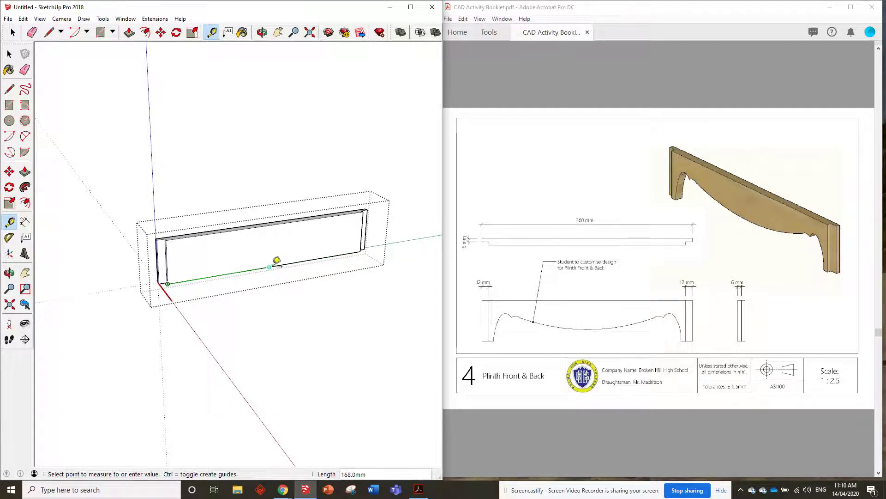
{"action": "type", "text": "168"}
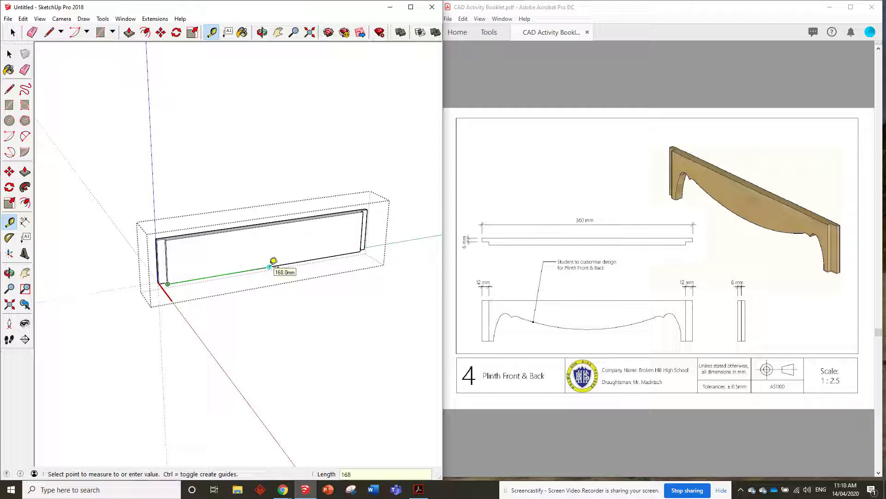
{"action": "key", "text": "Return"}
- Draw a vertical 70 mm centre guide from the bottom edge's midpoint guide point to the front face's top edge
{"action": "scroll", "coordinate": [277, 258], "scroll_direction": "up", "scroll_amount": 5}
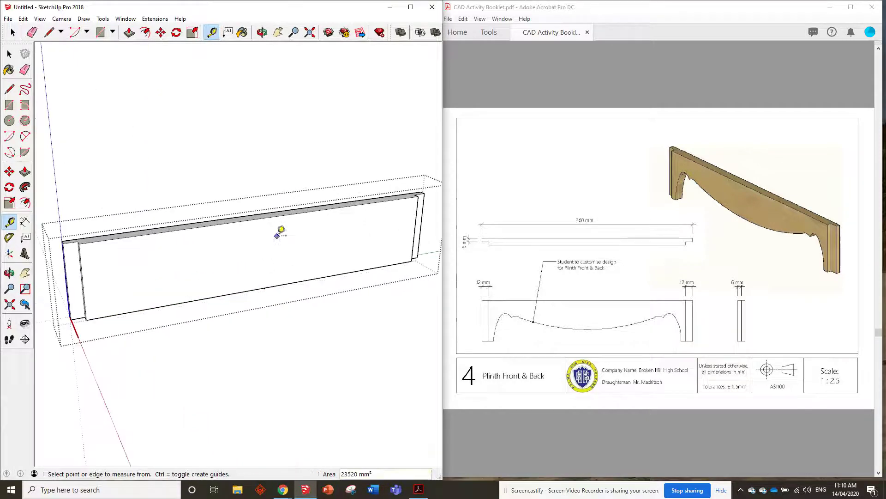
{"action": "left_click", "coordinate": [265, 289]}
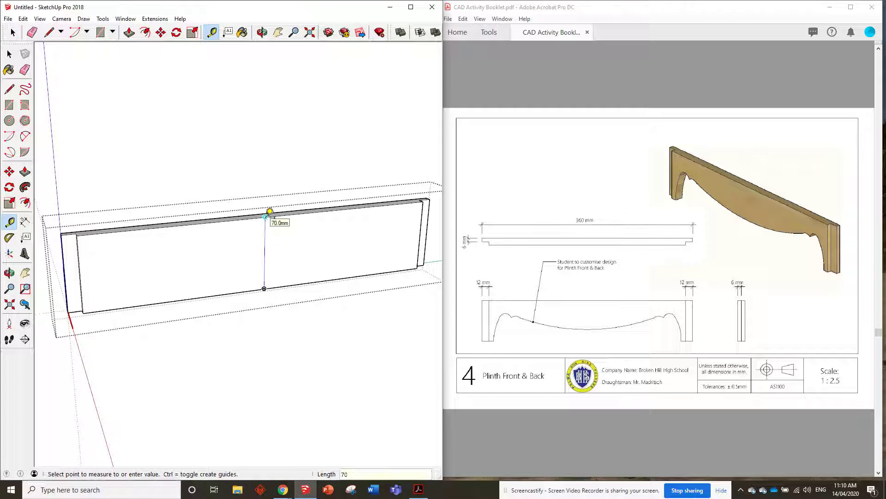
{"action": "left_click", "coordinate": [270, 211]}
- Place a guide point on the front face's bottom edge, a short distance in from the rebate corner at the origin end
{"action": "middle_click_drag", "start_coordinate": [312, 231], "coordinate": [323, 212]}
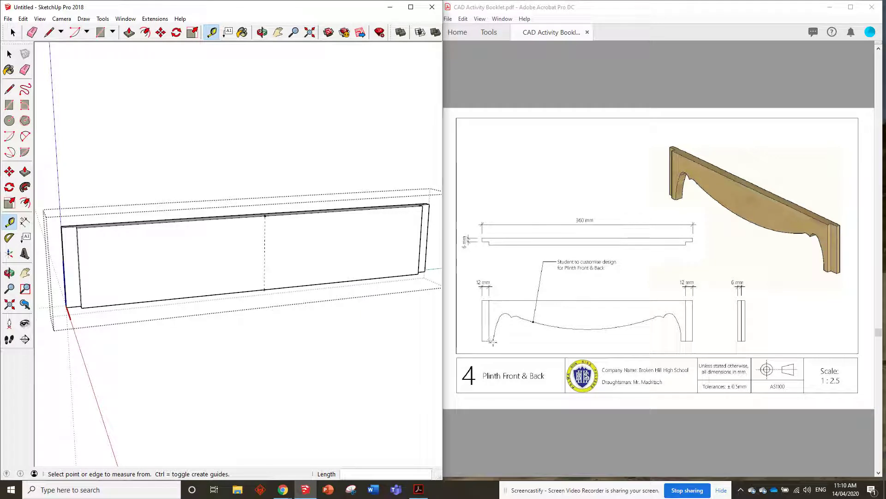
{"action": "left_click", "coordinate": [82, 308]}
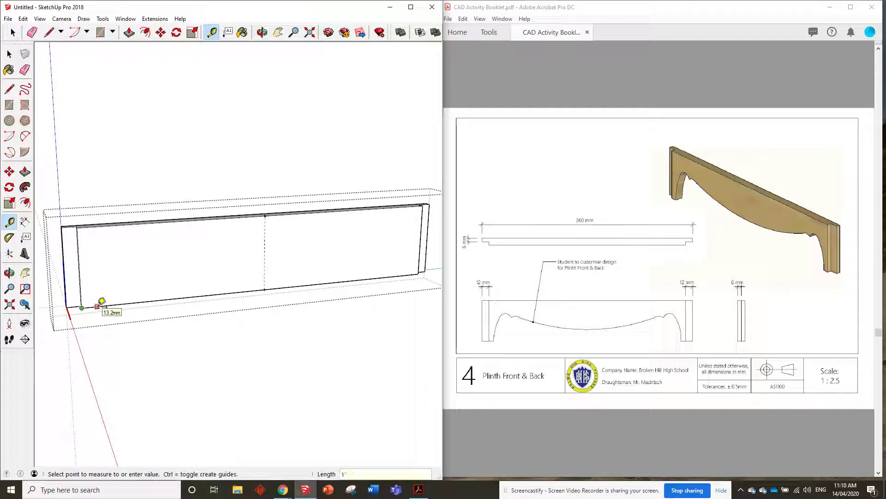
{"action": "key", "text": "Escape"}
{"action": "middle_click_drag", "start_coordinate": [152, 288], "coordinate": [127, 331]}
{"action": "scroll", "coordinate": [75, 277], "scroll_direction": "up", "scroll_amount": 3}
{"action": "middle_click_drag", "start_coordinate": [103, 279], "coordinate": [108, 252]}
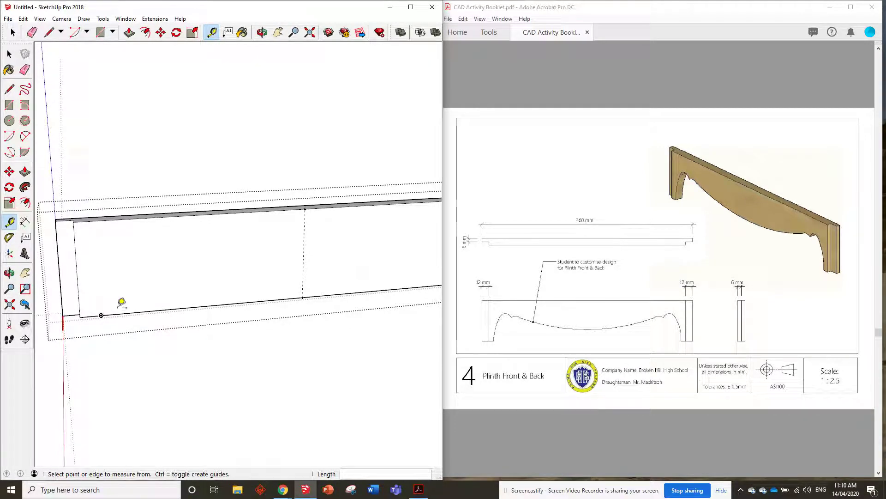
- Switch to the PDF booklet and enlarge the start of the curved profile beside the 12 mm rebate on the Plinth Front & Back sheet
{"action": "scroll", "coordinate": [516, 325], "scroll_direction": "up", "scroll_amount": 4, "text": "ctrl"}
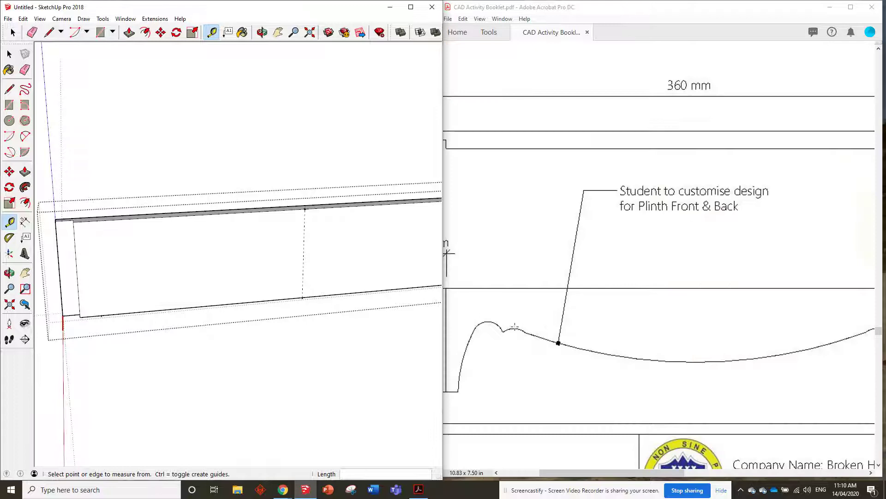
{"action": "scroll", "coordinate": [609, 301], "scroll_direction": "down", "scroll_amount": 2}
{"action": "left_click", "coordinate": [594, 464]}
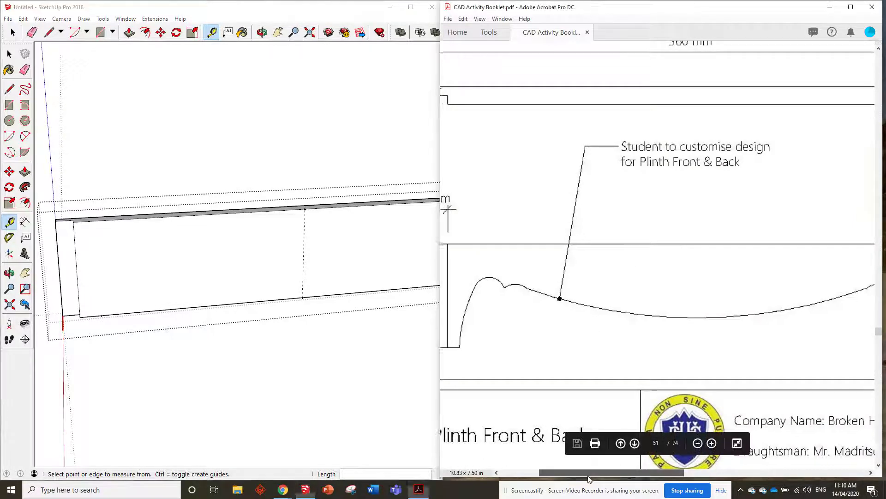
{"action": "scroll", "coordinate": [552, 286], "scroll_direction": "left", "scroll_amount": 2, "text": "shift"}
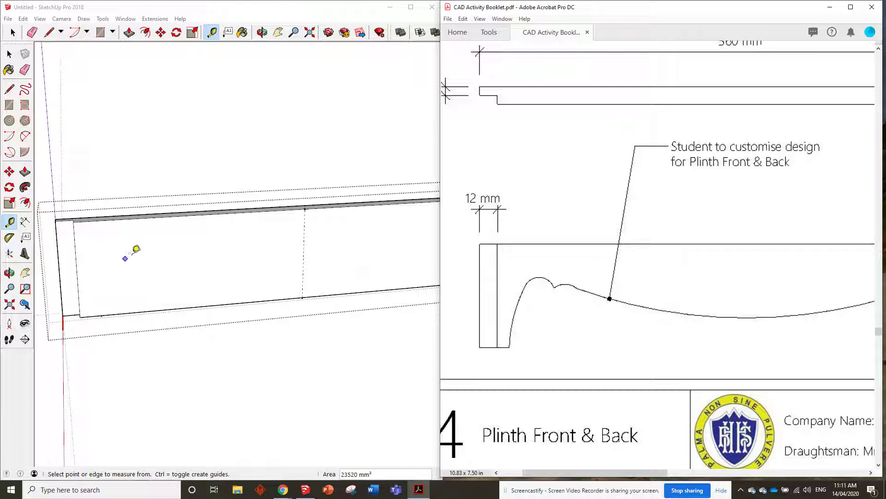
- Switch to SketchUp and draw a 40 mm vertical guide up the front face from the guide point near the origin-end rebate
{"action": "left_click", "coordinate": [102, 315]}
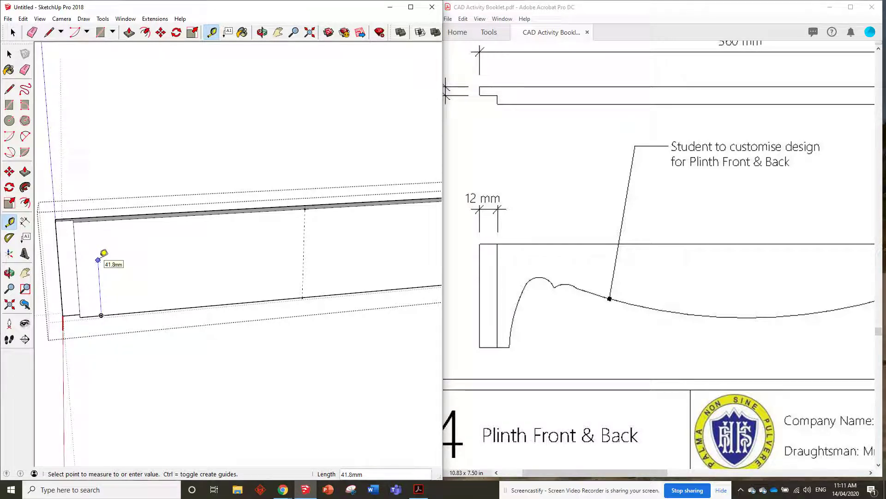
{"action": "left_click", "coordinate": [104, 253]}
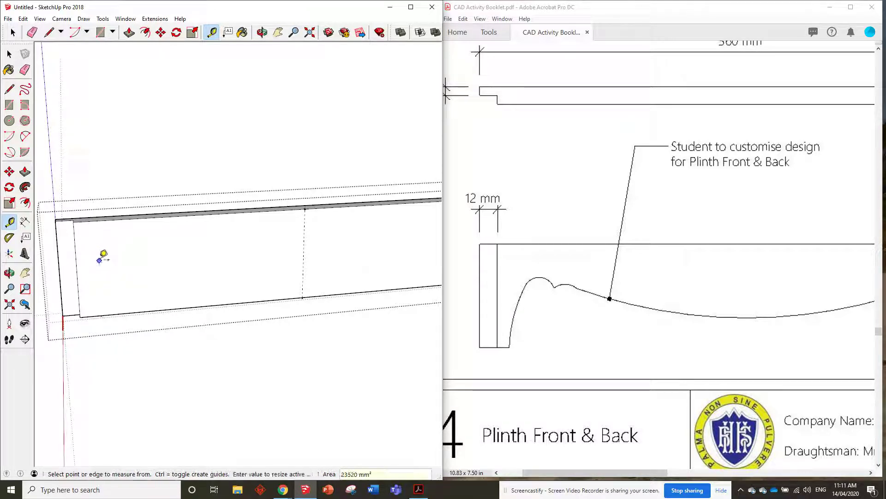
{"action": "middle_click_drag", "start_coordinate": [113, 280], "coordinate": [130, 305]}
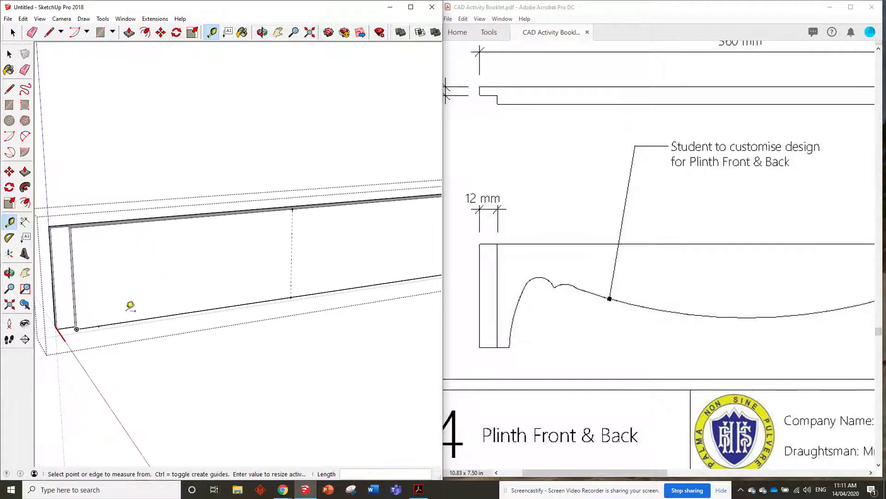
{"action": "left_click", "coordinate": [98, 326]}
{"action": "type", "text": "4"}
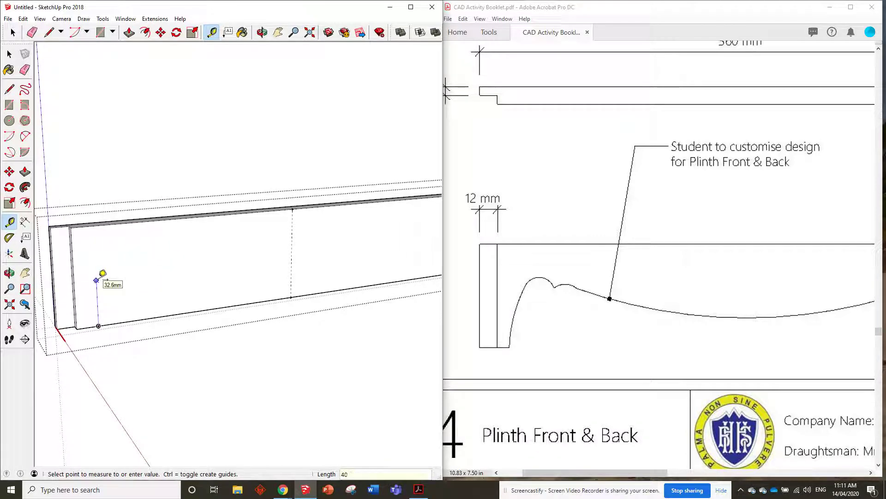
{"action": "type", "text": "0"}
{"action": "key", "text": "Return"}
- Draw a short horizontal guide along the front face from the upper end of the 40 mm guide, away from the rebate
{"action": "left_click", "coordinate": [95, 269]}
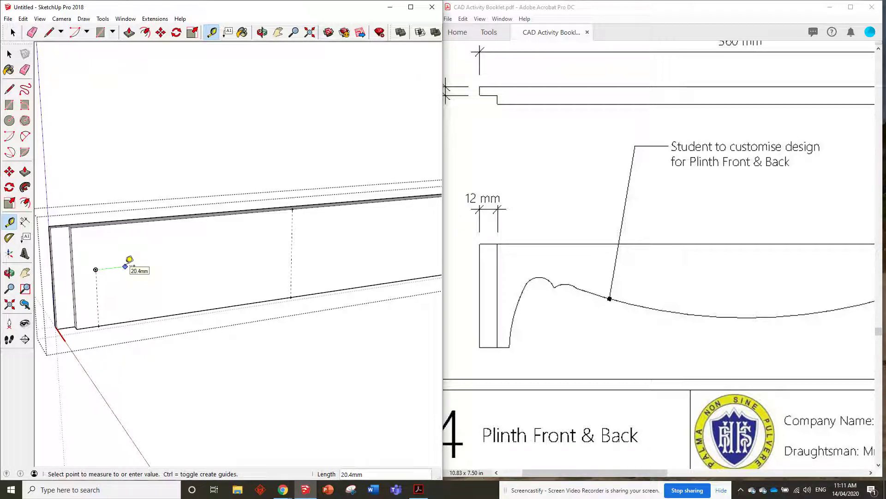
{"action": "type", "text": "2"}
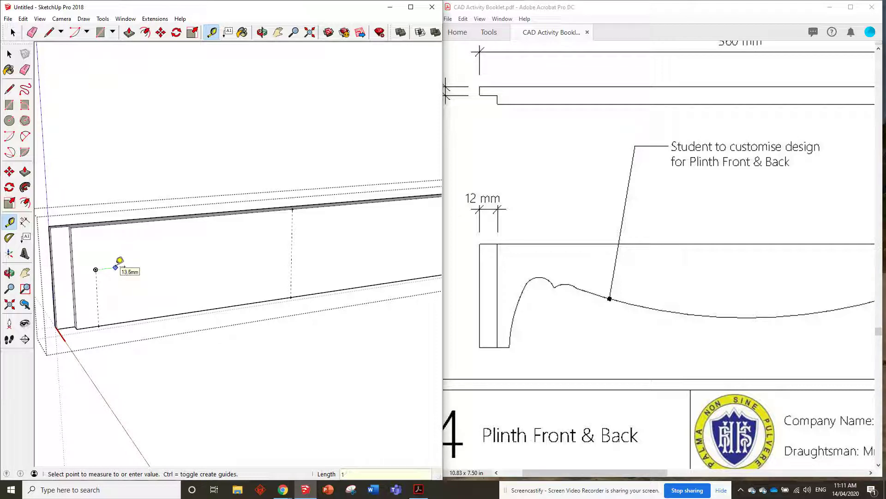
{"action": "type", "text": "2"}
{"action": "key", "text": "Return"}
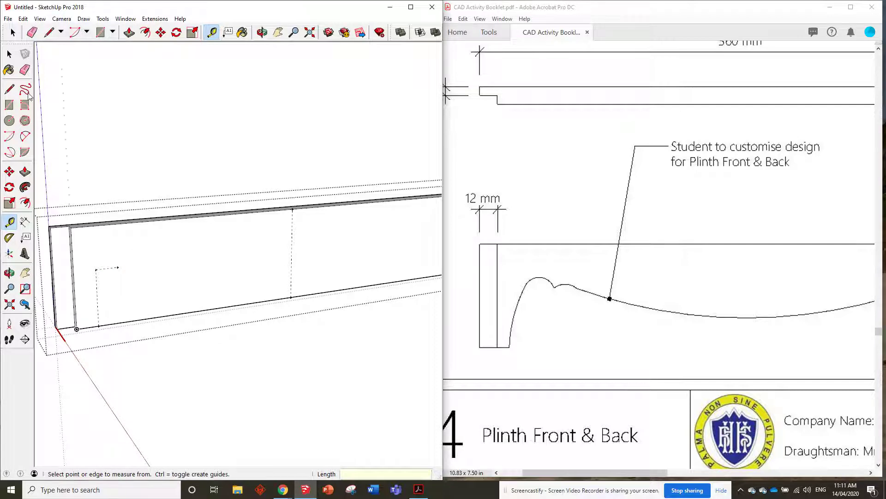
- Draw a circle of 10 mm radius on the front face, centred on the free end of the short horizontal guide
{"action": "left_click", "coordinate": [10, 120]}
{"action": "left_click", "coordinate": [117, 267]}
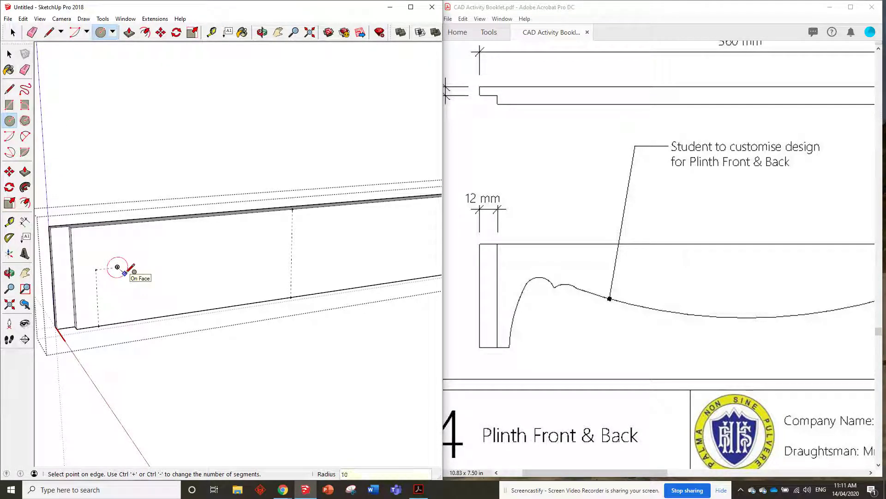
{"action": "type", "text": "10"}
{"action": "key", "text": "Return"}
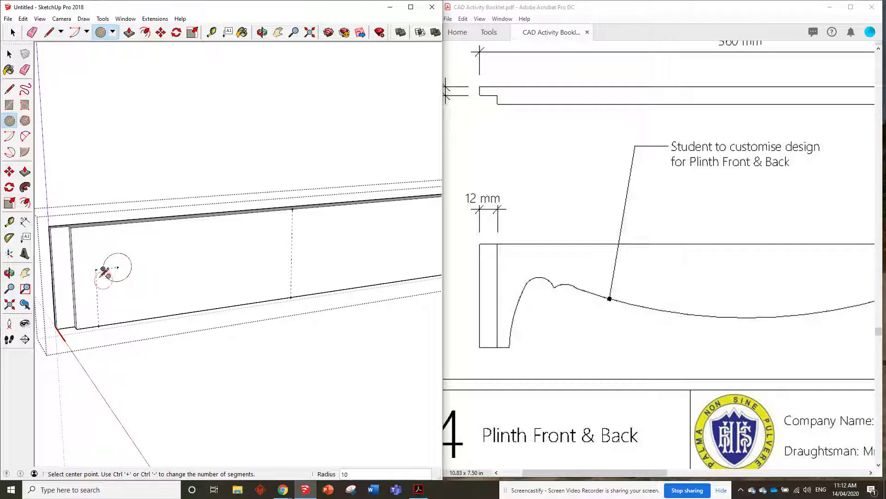
- Try a two-point arc from the bottom edge's guide point to where the circle crosses the horizontal guide, bulging slightly towards the rebate
{"action": "key", "text": "l"}
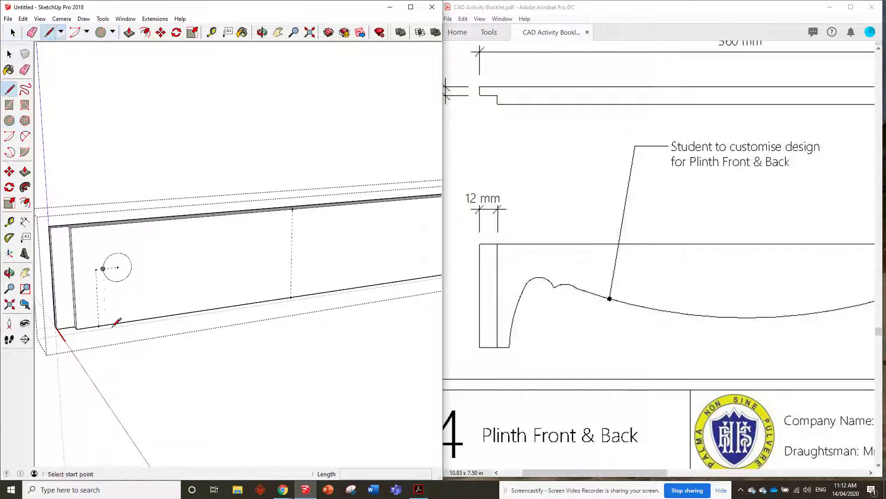
{"action": "left_click", "coordinate": [98, 326]}
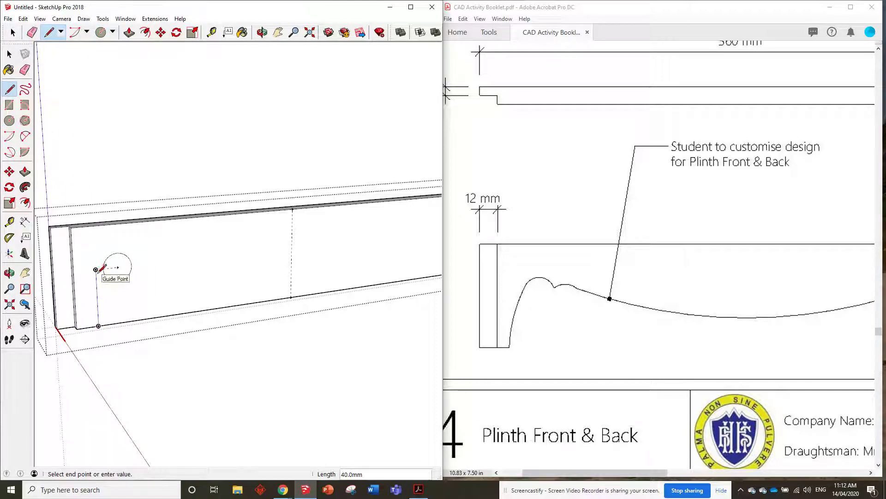
{"action": "left_click", "coordinate": [74, 31]}
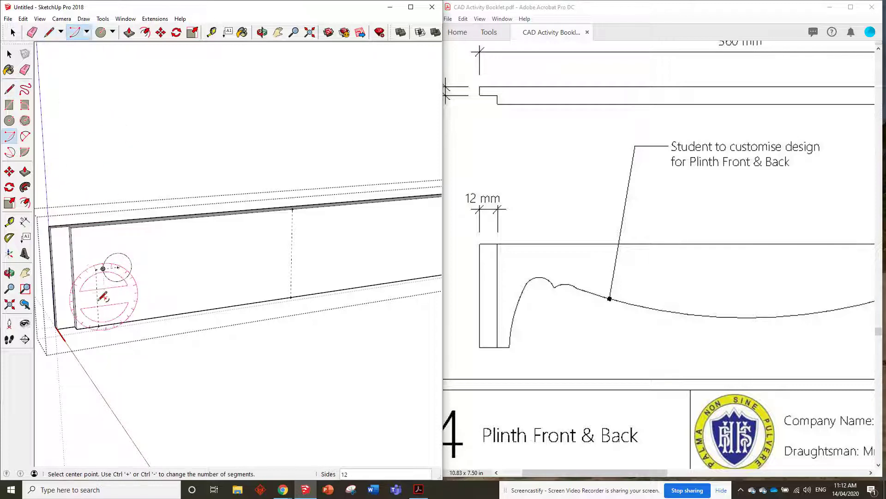
{"action": "left_click", "coordinate": [24, 137]}
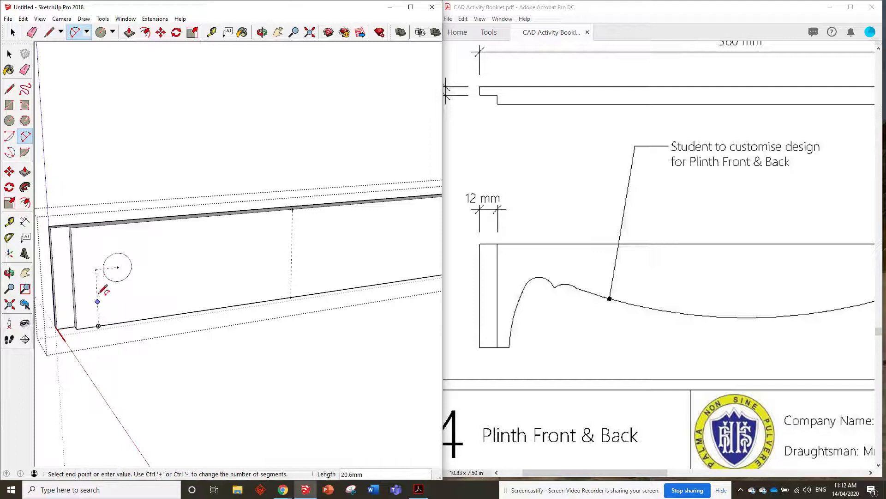
{"action": "scroll", "coordinate": [101, 293], "scroll_direction": "up", "scroll_amount": 5}
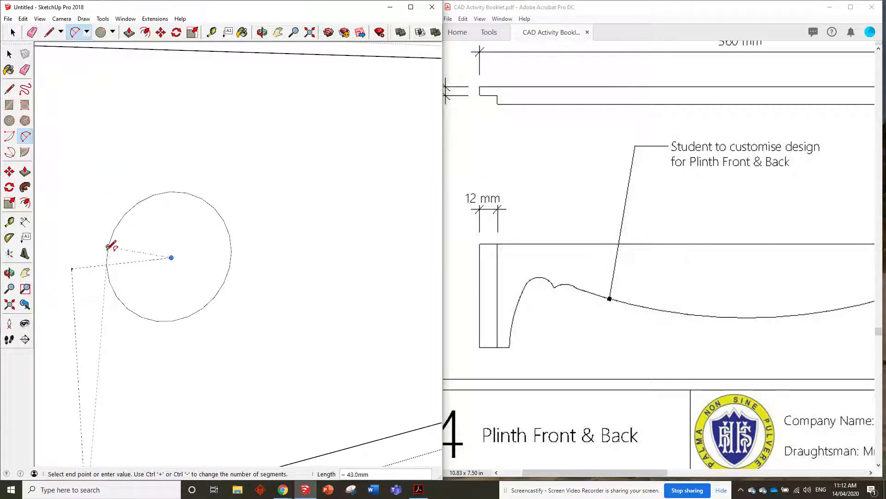
{"action": "scroll", "coordinate": [112, 245], "scroll_direction": "up", "scroll_amount": 5}
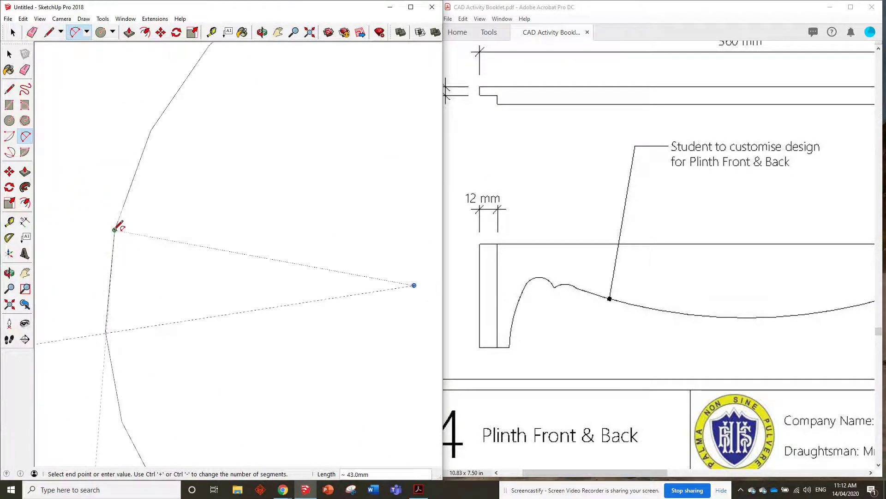
{"action": "left_click", "coordinate": [106, 331]}
{"action": "scroll", "coordinate": [113, 323], "scroll_direction": "down", "scroll_amount": 6}
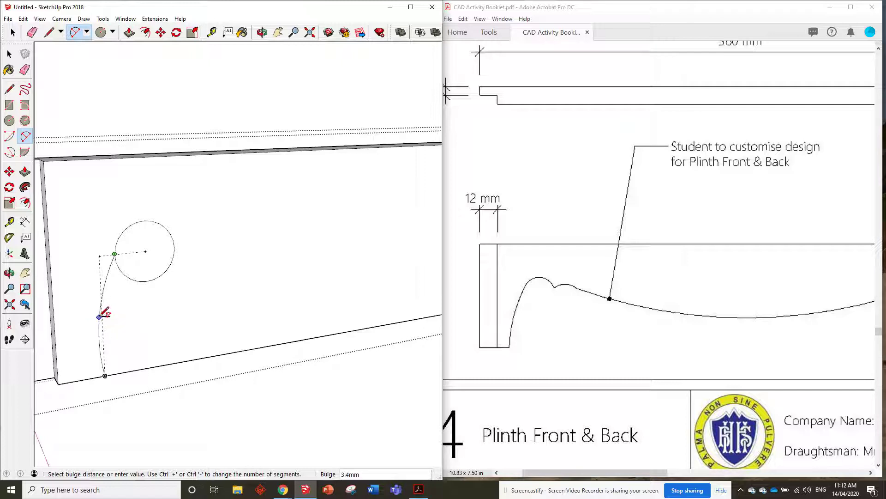
{"action": "scroll", "coordinate": [100, 317], "scroll_direction": "up", "scroll_amount": 3}
{"action": "scroll", "coordinate": [102, 316], "scroll_direction": "up", "scroll_amount": 2}
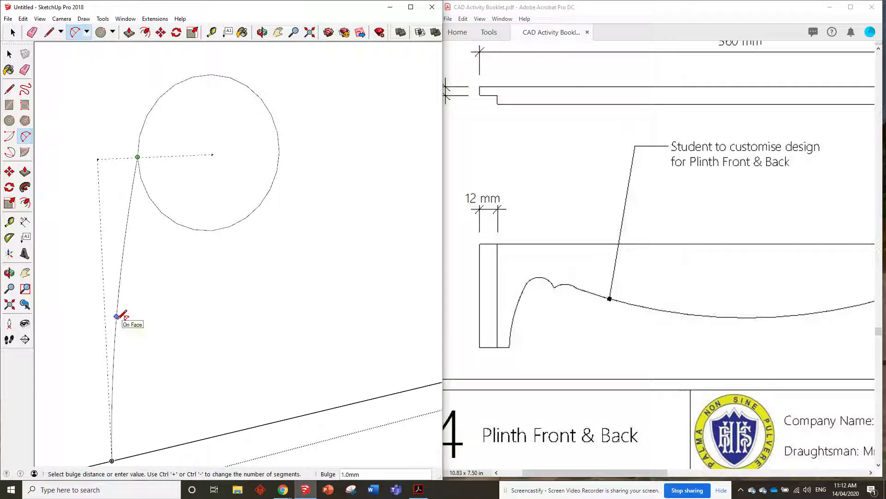
{"action": "mouse_move", "coordinate": [116, 316]}
{"action": "middle_mouse_down"}
{"action": "mouse_move", "coordinate": [259, 309]}
{"action": "mouse_move", "coordinate": [188, 109]}
{"action": "mouse_move", "coordinate": [197, 186]}
{"action": "mouse_move", "coordinate": [168, 184]}
{"action": "middle_mouse_up"}
{"action": "scroll", "coordinate": [221, 213], "scroll_direction": "down", "scroll_amount": 2}
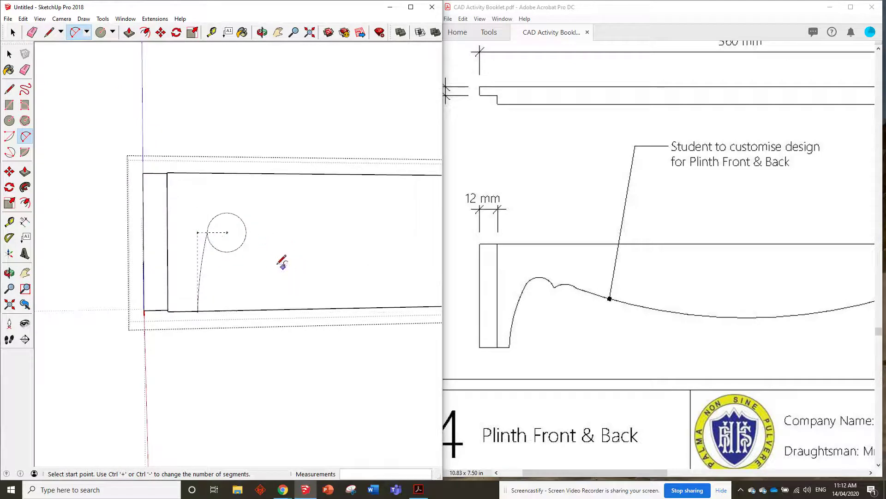
- Draw a two-point arc from the circle's endpoint just above the horizontal guide to the bottom edge's guide point, with about 1.5 mm bulge
{"action": "scroll", "coordinate": [205, 231], "scroll_direction": "up", "scroll_amount": 6}
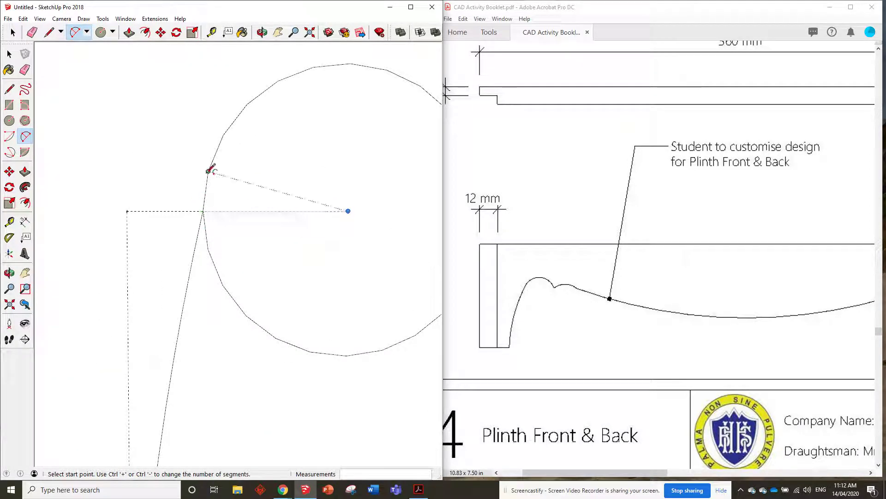
{"action": "left_click", "coordinate": [208, 172]}
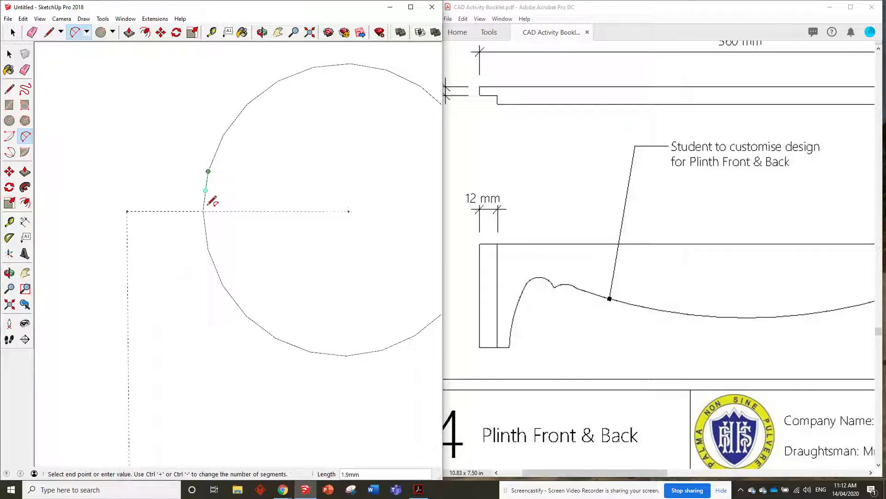
{"action": "scroll", "coordinate": [198, 267], "scroll_direction": "down", "scroll_amount": 5}
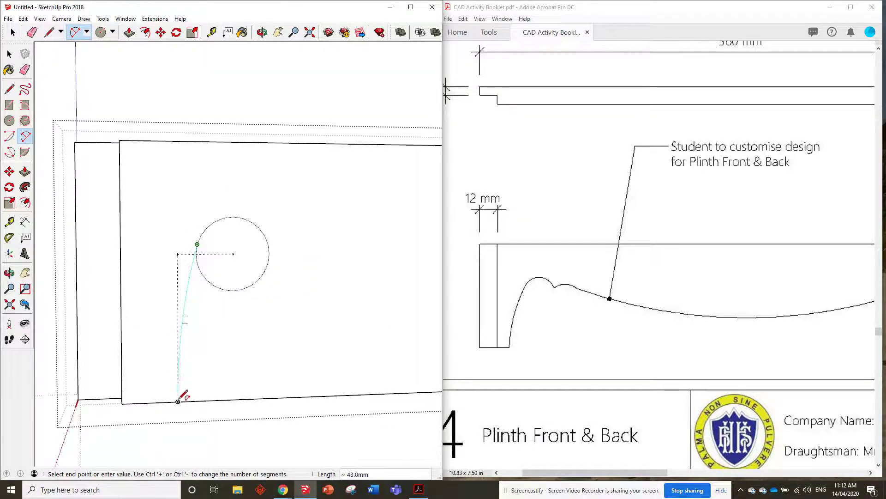
{"action": "left_click", "coordinate": [178, 401]}
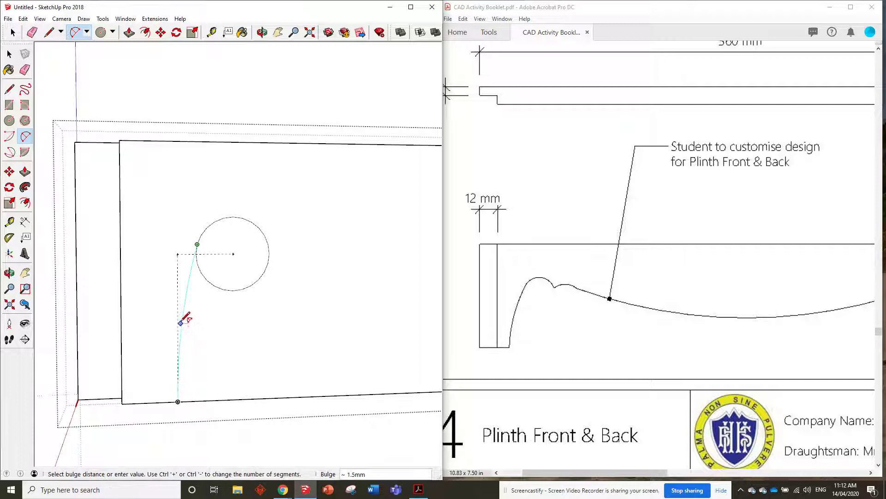
{"action": "left_click", "coordinate": [183, 321]}
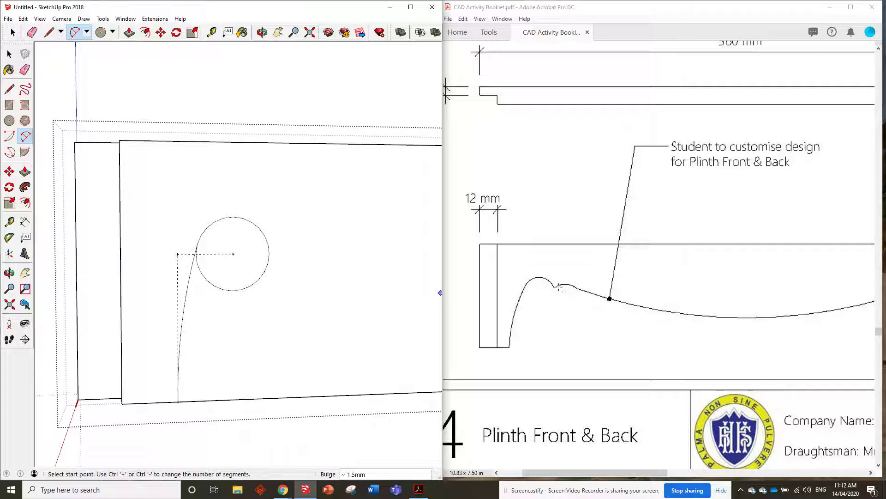
- Draw a 20 mm horizontal guide from the circle's endpoint on the side facing the centre guide, towards the centre
{"action": "scroll", "coordinate": [134, 243], "scroll_direction": "down", "scroll_amount": 8}
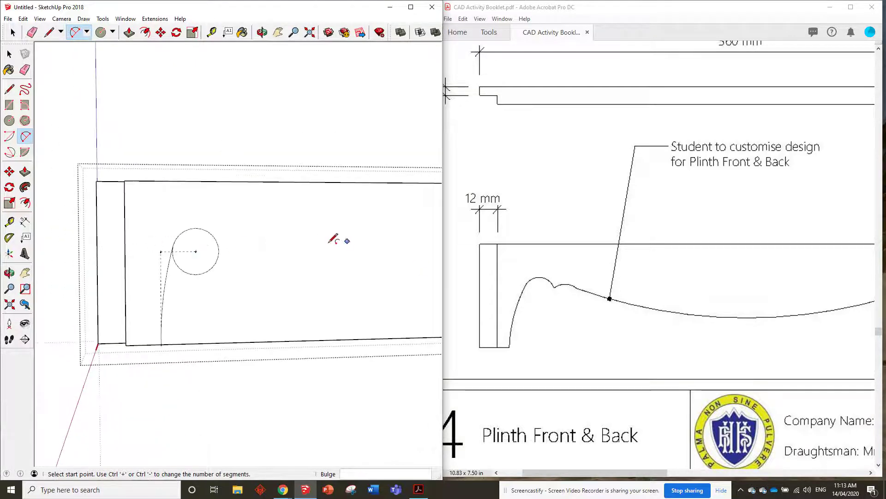
{"action": "mouse_move", "coordinate": [261, 304]}
{"action": "middle_mouse_down"}
{"action": "mouse_move", "coordinate": [310, 247]}
{"action": "mouse_move", "coordinate": [317, 297]}
{"action": "mouse_move", "coordinate": [306, 358]}
{"action": "mouse_move", "coordinate": [183, 316]}
{"action": "middle_mouse_up"}
{"action": "scroll", "coordinate": [184, 315], "scroll_direction": "up", "scroll_amount": 3}
{"action": "scroll", "coordinate": [131, 284], "scroll_direction": "down", "scroll_amount": 2}
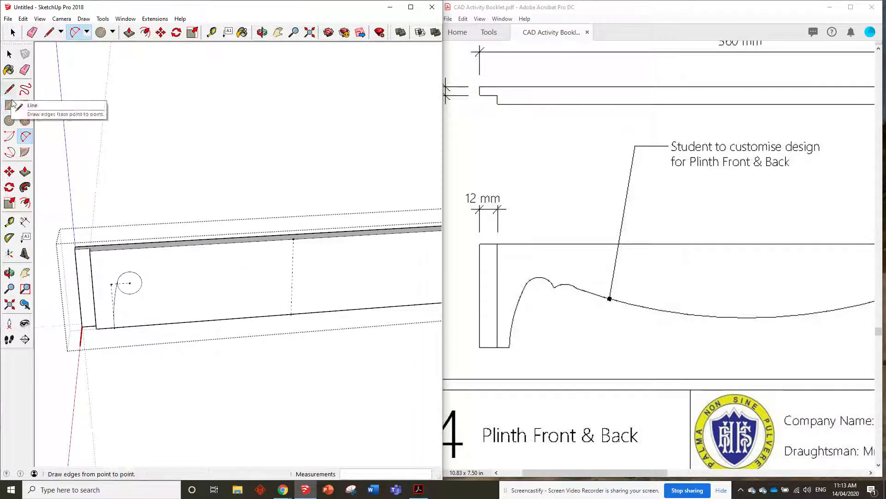
{"action": "left_click", "coordinate": [10, 222]}
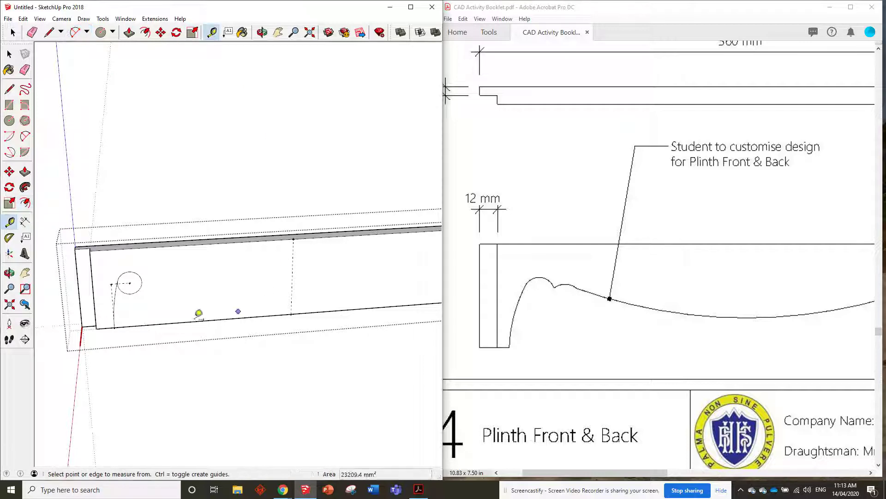
{"action": "scroll", "coordinate": [140, 282], "scroll_direction": "up", "scroll_amount": 2}
{"action": "scroll", "coordinate": [141, 280], "scroll_direction": "up", "scroll_amount": 3}
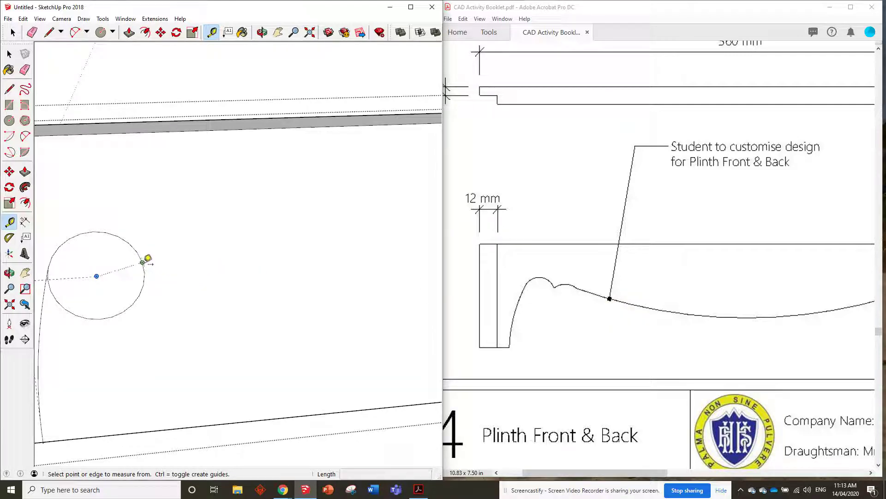
{"action": "left_click", "coordinate": [142, 262]}
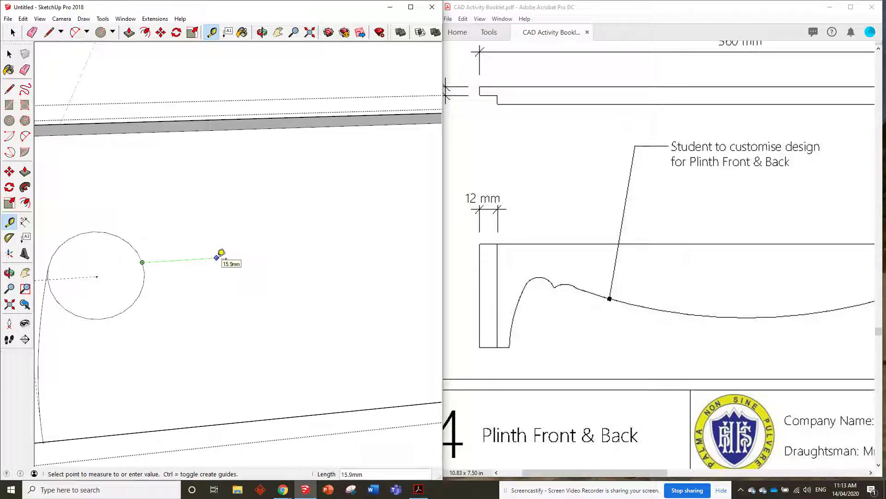
{"action": "key", "text": "Return"}
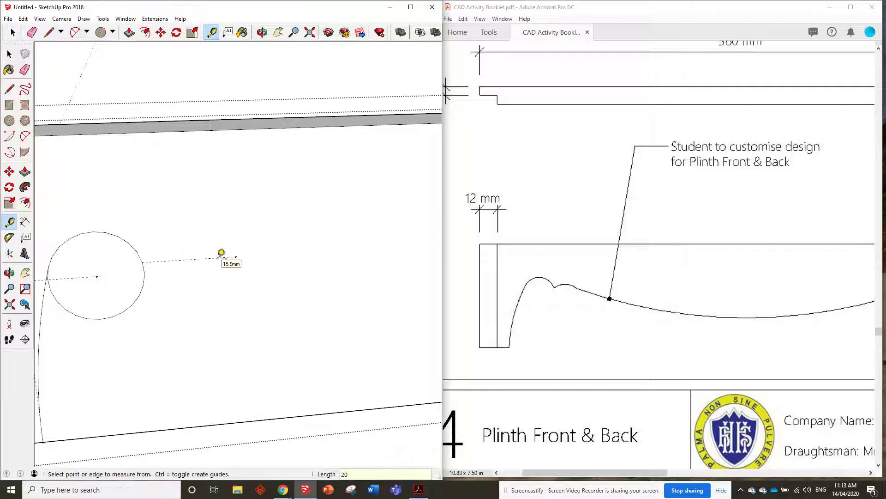
- Draw a two-point arc over the 20 mm guide from the circle to the guide's end, bulging upward 4 mm
{"action": "scroll", "coordinate": [216, 276], "scroll_direction": "down", "scroll_amount": 3}
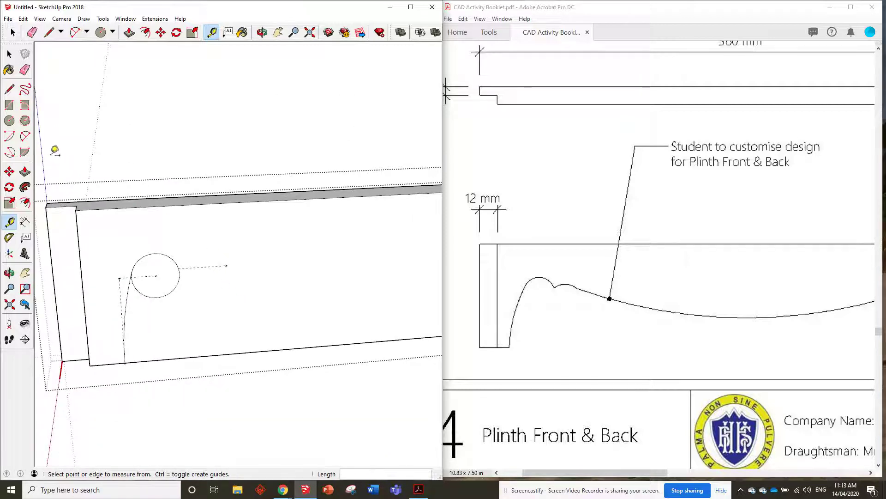
{"action": "left_click", "coordinate": [25, 136]}
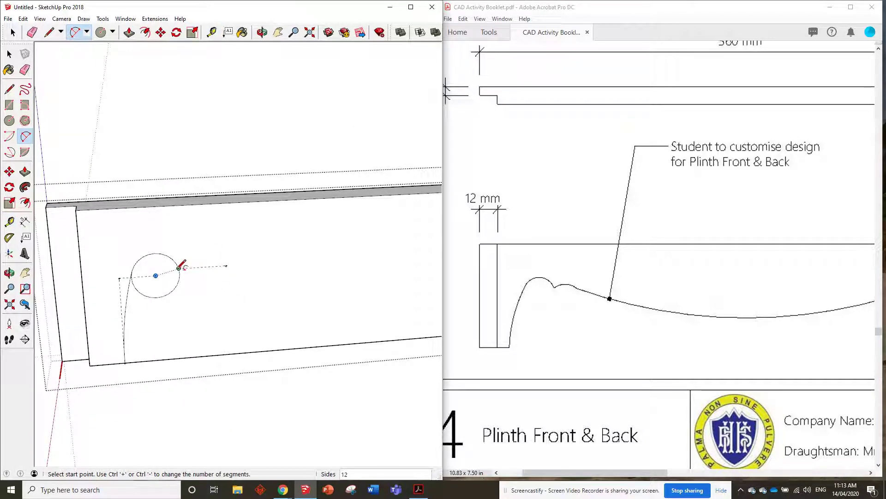
{"action": "left_click", "coordinate": [179, 267]}
{"action": "left_click", "coordinate": [225, 266]}
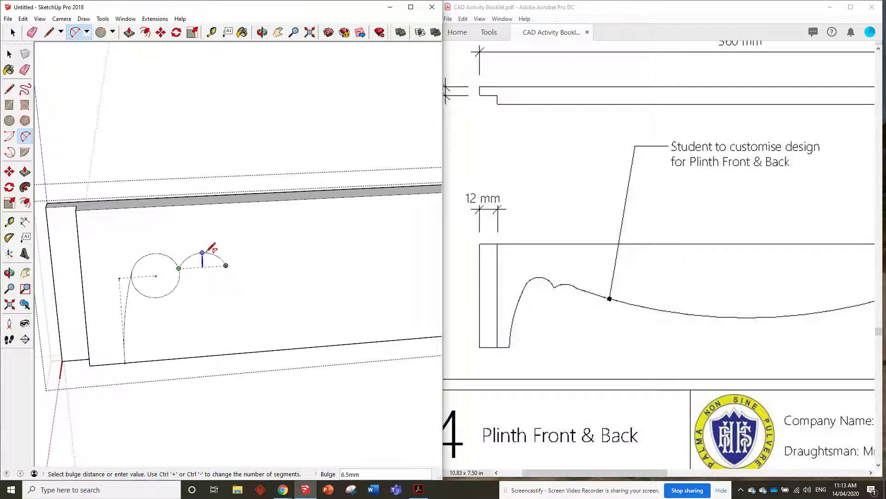
{"action": "scroll", "coordinate": [201, 258], "scroll_direction": "up", "scroll_amount": 5}
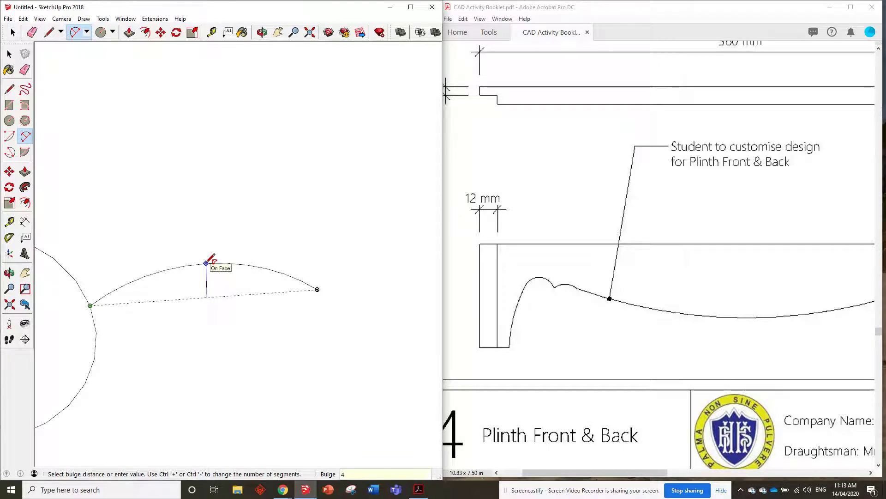
{"action": "scroll", "coordinate": [209, 261], "scroll_direction": "down", "scroll_amount": 4}
{"action": "key", "text": "Return"}
- Erase the circle's lower portion between the two arcs, keeping its upper portion as part of the profile
{"action": "mouse_move", "coordinate": [218, 214]}
{"action": "middle_mouse_down"}
{"action": "mouse_move", "coordinate": [235, 234]}
{"action": "mouse_move", "coordinate": [346, 259]}
{"action": "mouse_move", "coordinate": [293, 263]}
{"action": "mouse_move", "coordinate": [206, 247]}
{"action": "mouse_move", "coordinate": [208, 240]}
{"action": "middle_mouse_up"}
{"action": "scroll", "coordinate": [258, 244], "scroll_direction": "down", "scroll_amount": 3}
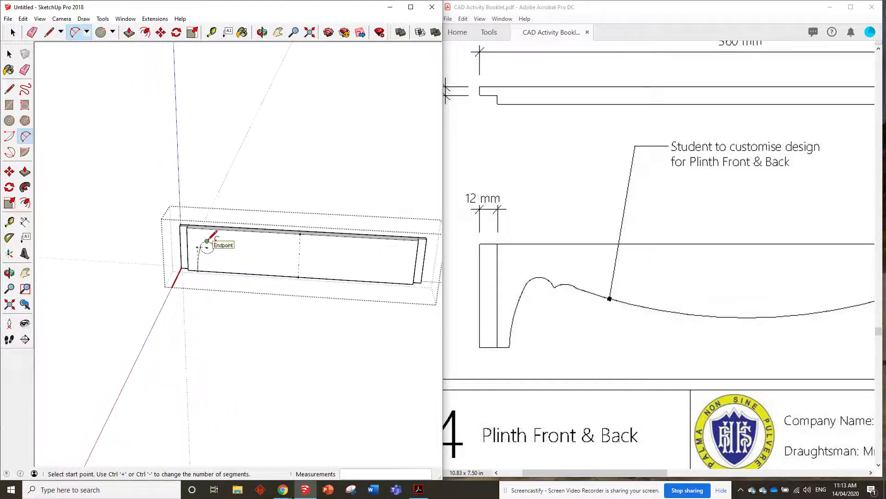
{"action": "scroll", "coordinate": [264, 242], "scroll_direction": "up", "scroll_amount": 3}
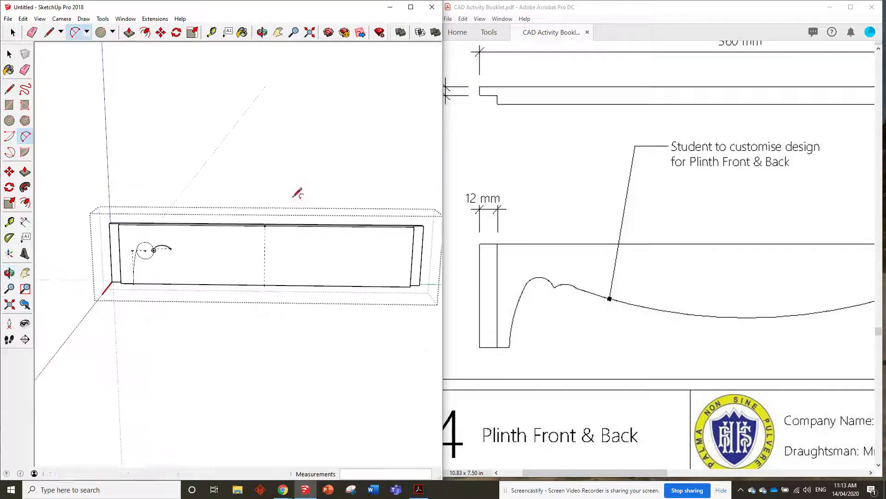
{"action": "scroll", "coordinate": [158, 247], "scroll_direction": "up", "scroll_amount": 3}
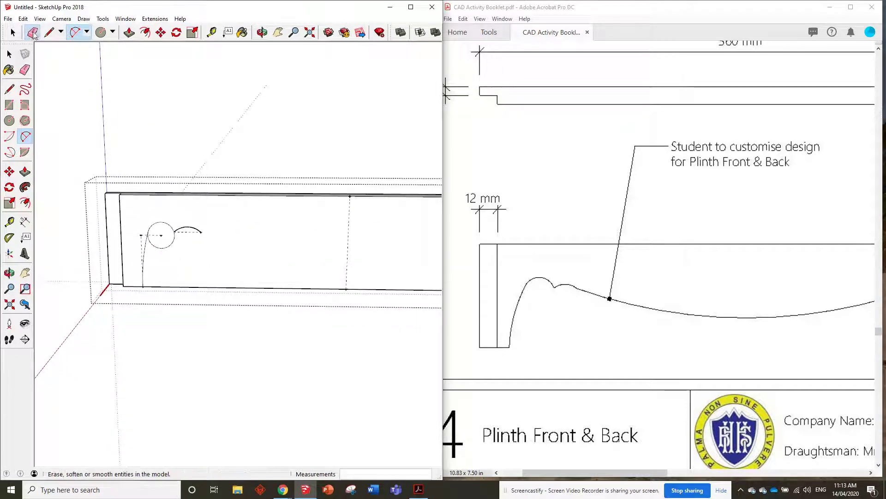
{"action": "left_click", "coordinate": [32, 33]}
{"action": "left_click_drag", "start_coordinate": [164, 237], "coordinate": [182, 253]}
{"action": "scroll", "coordinate": [139, 241], "scroll_direction": "up", "scroll_amount": 2}
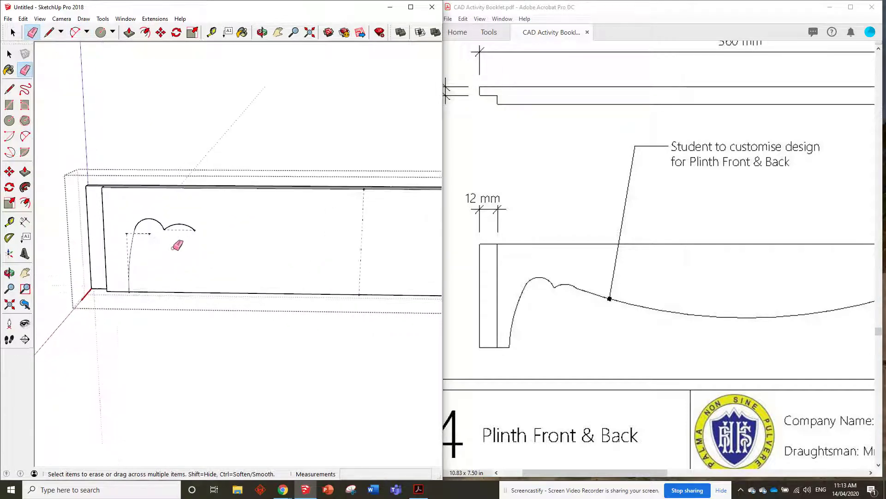
{"action": "middle_click_drag", "start_coordinate": [177, 245], "coordinate": [228, 233]}
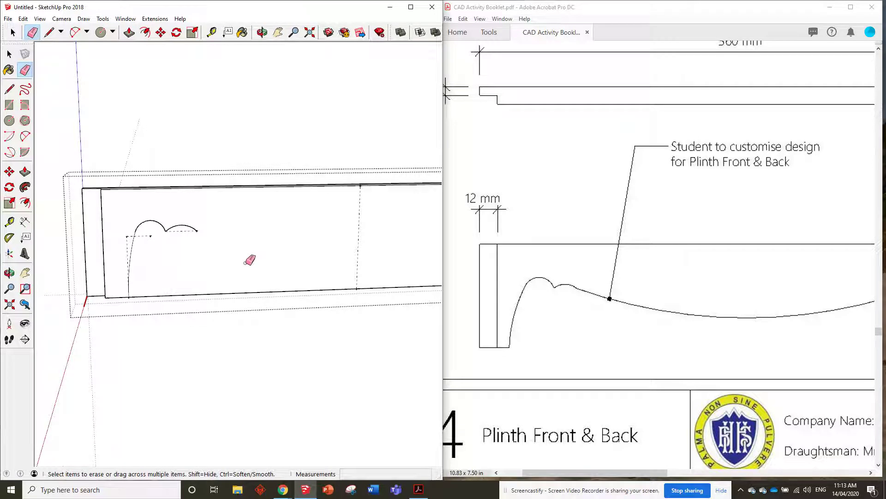
{"action": "scroll", "coordinate": [119, 237], "scroll_direction": "down", "scroll_amount": 4}
{"action": "mouse_move", "coordinate": [119, 238]}
{"action": "middle_mouse_down"}
{"action": "mouse_move", "coordinate": [302, 206]}
{"action": "mouse_move", "coordinate": [263, 202]}
{"action": "middle_mouse_up"}
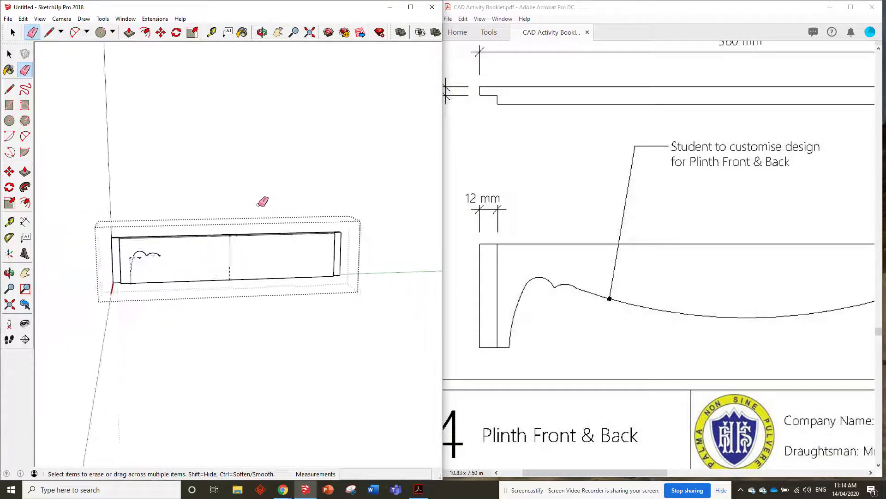
- Examine the booklet's Plinth Front & Back drawing from its central curve across to the mirrored profile at the opposite end
{"action": "scroll", "coordinate": [263, 202], "scroll_direction": "up", "scroll_amount": 1}
{"action": "scroll", "coordinate": [111, 260], "scroll_direction": "up", "scroll_amount": 2}
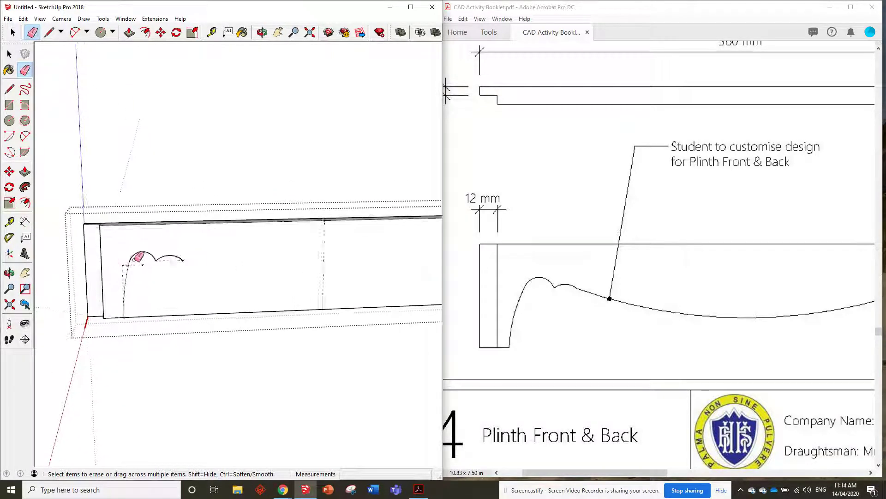
{"action": "scroll", "coordinate": [134, 257], "scroll_direction": "down", "scroll_amount": 1}
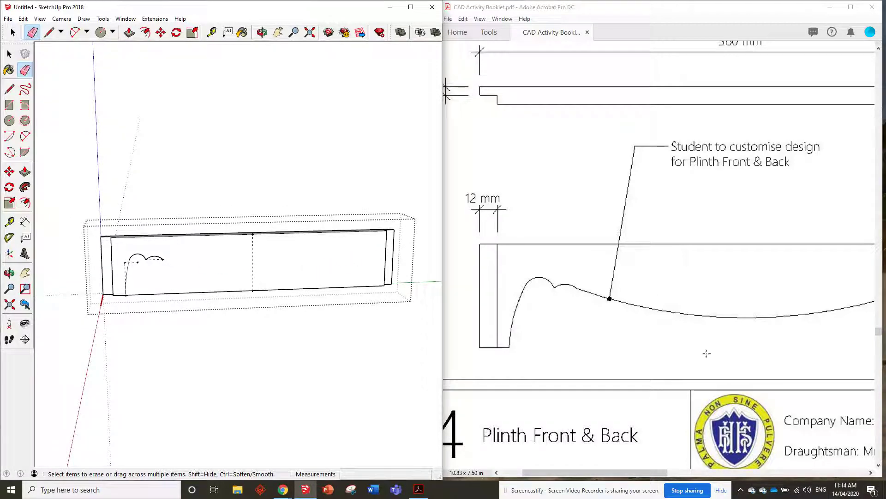
{"action": "mouse_move", "coordinate": [630, 472]}
{"action": "left_mouse_down"}
{"action": "mouse_move", "coordinate": [679, 470]}
{"action": "mouse_move", "coordinate": [660, 470]}
{"action": "left_mouse_up"}
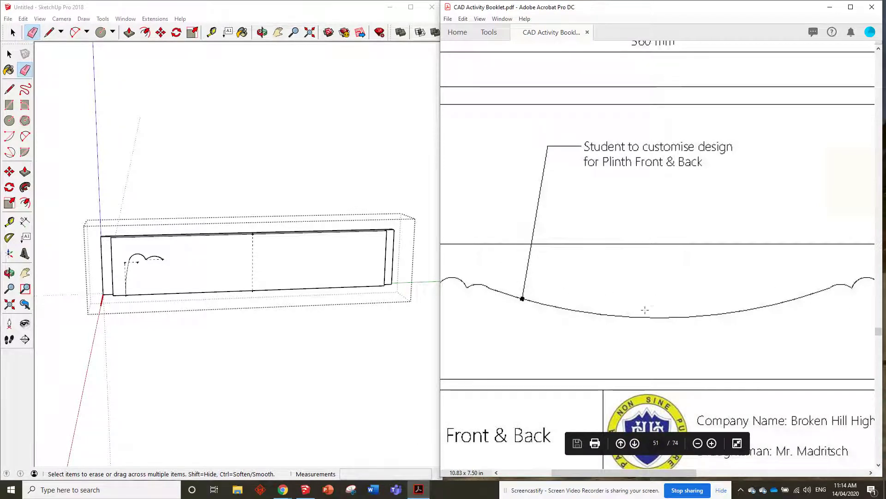
{"action": "scroll", "coordinate": [646, 308], "scroll_direction": "down", "scroll_amount": 1}
{"action": "scroll", "coordinate": [647, 307], "scroll_direction": "up", "scroll_amount": 1}
{"action": "mouse_move", "coordinate": [621, 476]}
{"action": "left_mouse_down"}
{"action": "mouse_move", "coordinate": [584, 475]}
{"action": "mouse_move", "coordinate": [670, 476]}
{"action": "mouse_move", "coordinate": [657, 476]}
{"action": "left_mouse_up"}
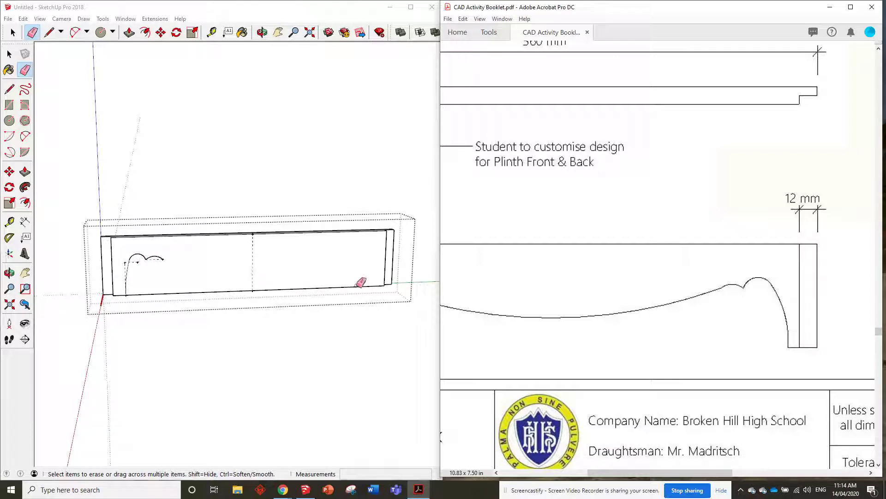
- Place a guide point on the board's bottom edge, inward from the inner step line at the opposite end
{"action": "left_click", "coordinate": [211, 32]}
{"action": "scroll", "coordinate": [323, 230], "scroll_direction": "up", "scroll_amount": 3}
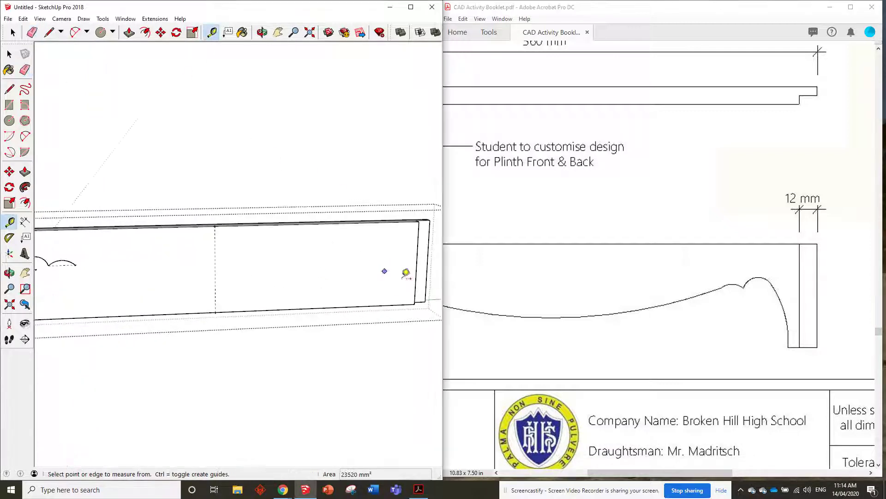
{"action": "left_click", "coordinate": [421, 299]}
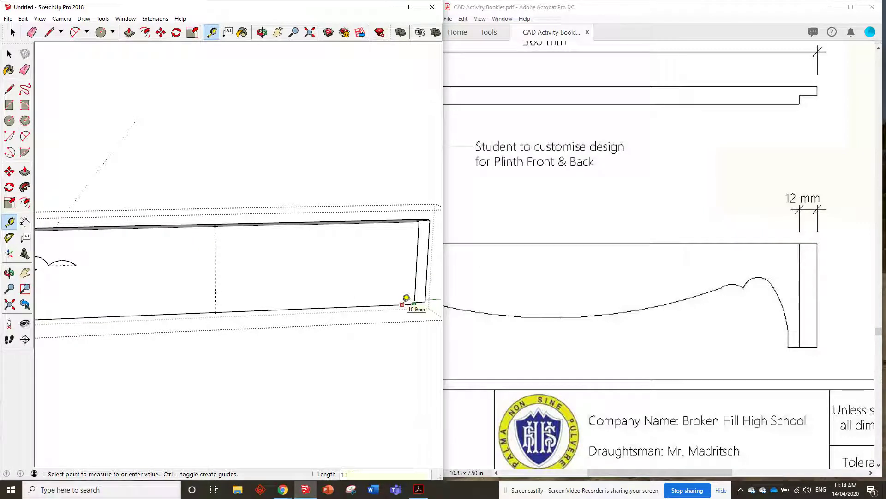
{"action": "left_click", "coordinate": [406, 298]}
{"action": "middle_click_drag", "start_coordinate": [366, 248], "coordinate": [226, 208]}
{"action": "scroll", "coordinate": [225, 209], "scroll_direction": "down", "scroll_amount": 3}
- Copy the connected profile curves, without the guides, to a clear spot above the board, about 129 mm away
{"action": "left_click", "coordinate": [12, 32]}
{"action": "scroll", "coordinate": [92, 259], "scroll_direction": "up", "scroll_amount": 3}
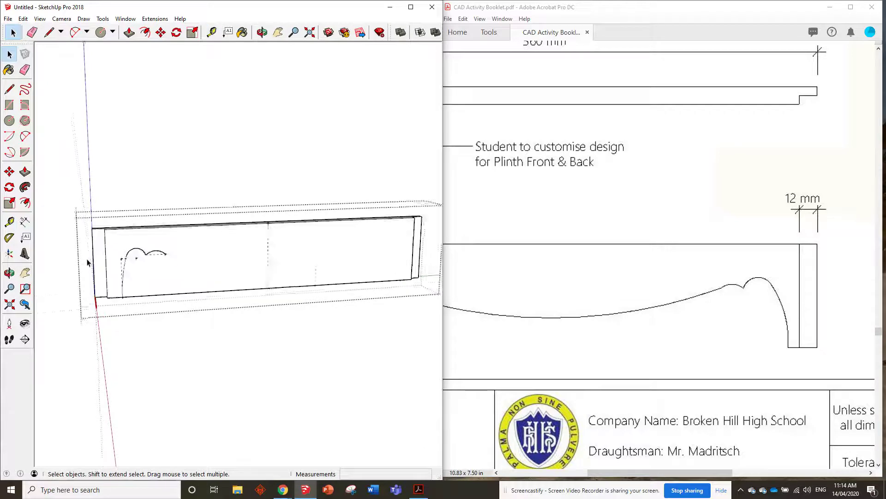
{"action": "left_click", "coordinate": [137, 267]}
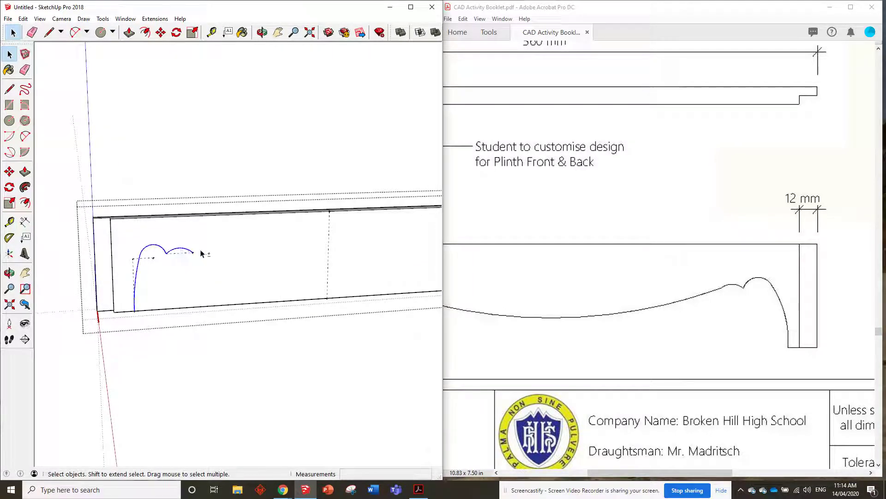
{"action": "left_click", "coordinate": [161, 32]}
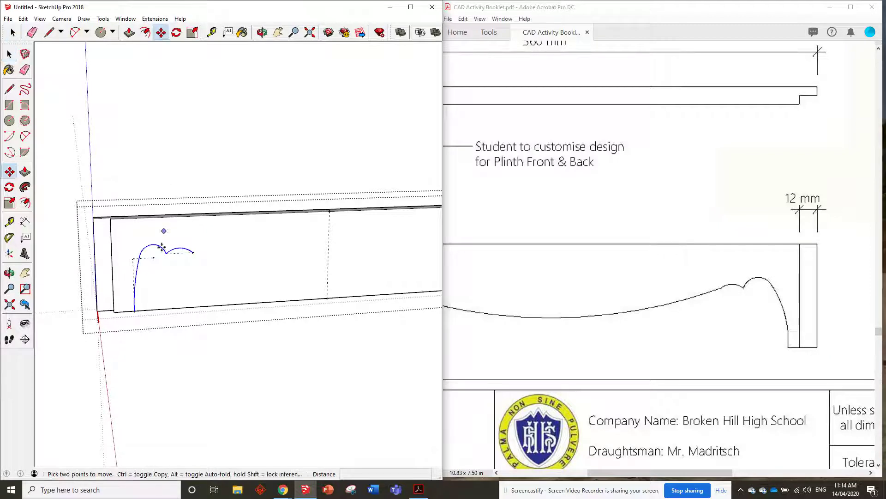
{"action": "left_click", "coordinate": [134, 310]}
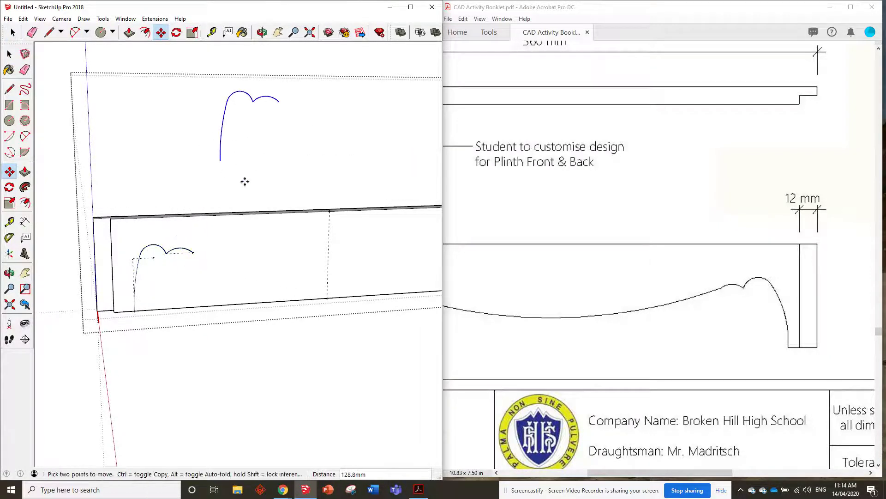
- Flip the copied profile curves along the green direction
{"action": "right_click", "coordinate": [220, 159]}
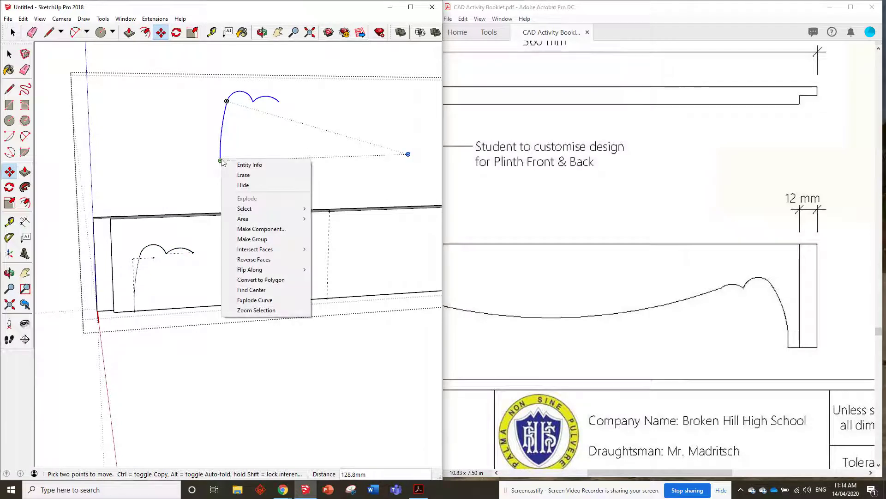
{"action": "mouse_move", "coordinate": [276, 277]}
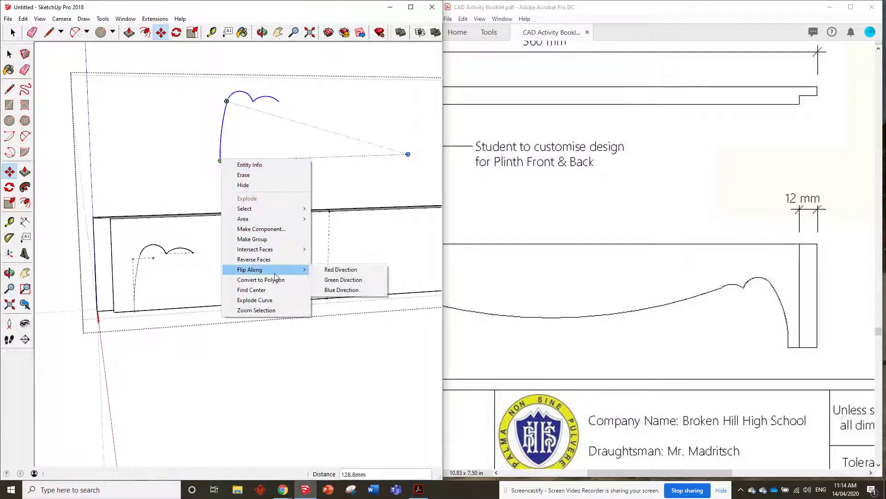
{"action": "left_click", "coordinate": [322, 282]}
{"action": "scroll", "coordinate": [119, 184], "scroll_direction": "down", "scroll_amount": 3}
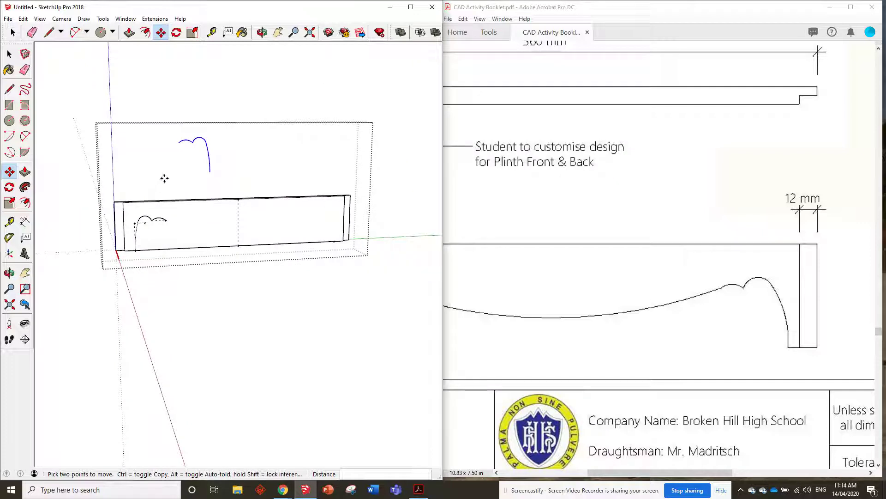
- Move the flipped curves by their lower endpoint onto the guide point at the opposite end of the board's bottom edge
{"action": "scroll", "coordinate": [209, 170], "scroll_direction": "up", "scroll_amount": 5}
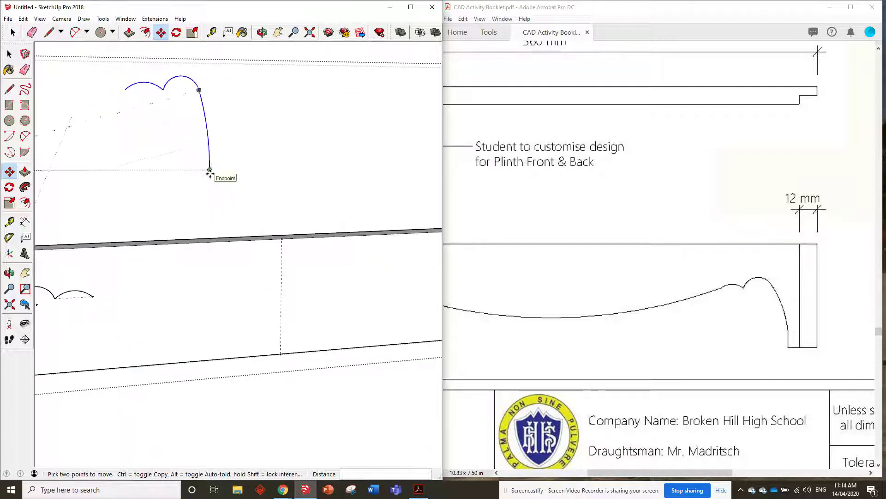
{"action": "left_click", "coordinate": [207, 167]}
{"action": "scroll", "coordinate": [188, 192], "scroll_direction": "down", "scroll_amount": 5}
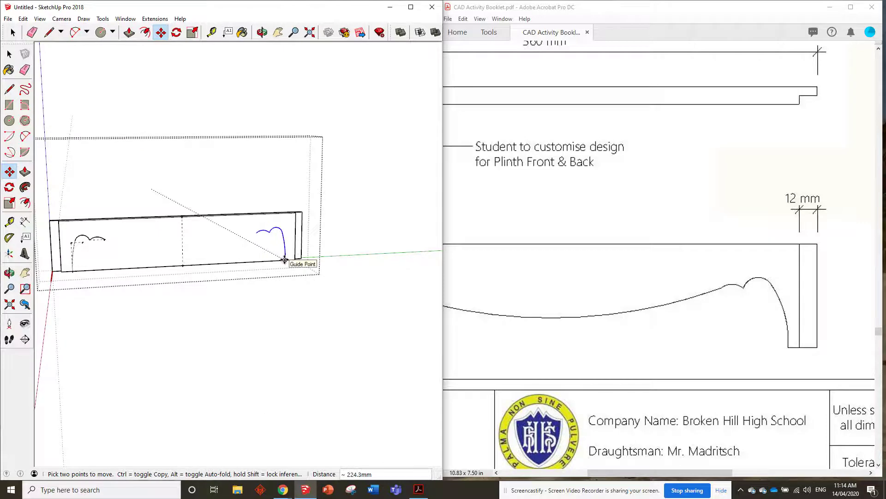
{"action": "left_click", "coordinate": [285, 260]}
{"action": "scroll", "coordinate": [264, 195], "scroll_direction": "down", "scroll_amount": 2}
{"action": "scroll", "coordinate": [172, 186], "scroll_direction": "up", "scroll_amount": 3}
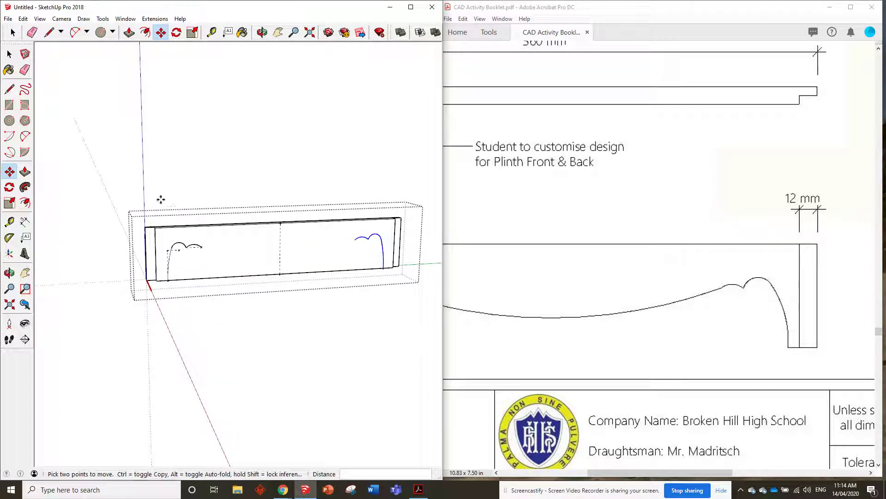
{"action": "middle_click_drag", "start_coordinate": [215, 192], "coordinate": [163, 207]}
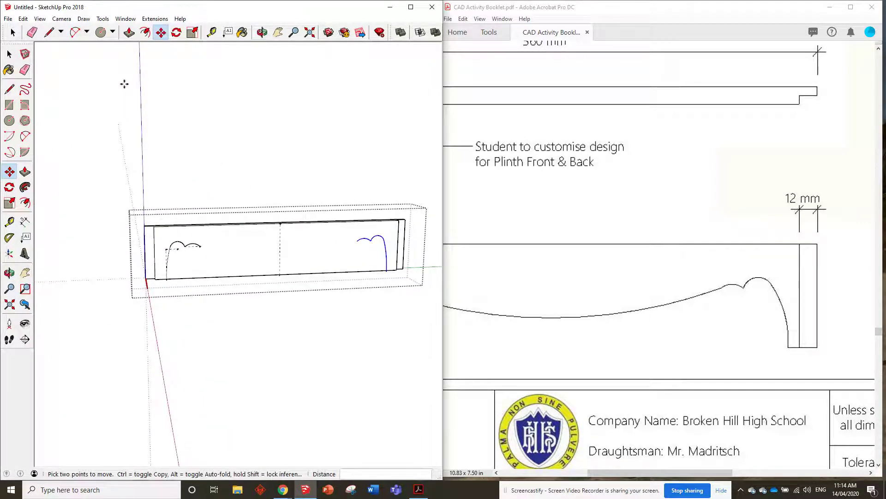
- Try to draw a two-point arc between the inner ends of the two profile curves with a bulge of 300
{"action": "left_click", "coordinate": [75, 32]}
{"action": "scroll", "coordinate": [231, 264], "scroll_direction": "up", "scroll_amount": 2}
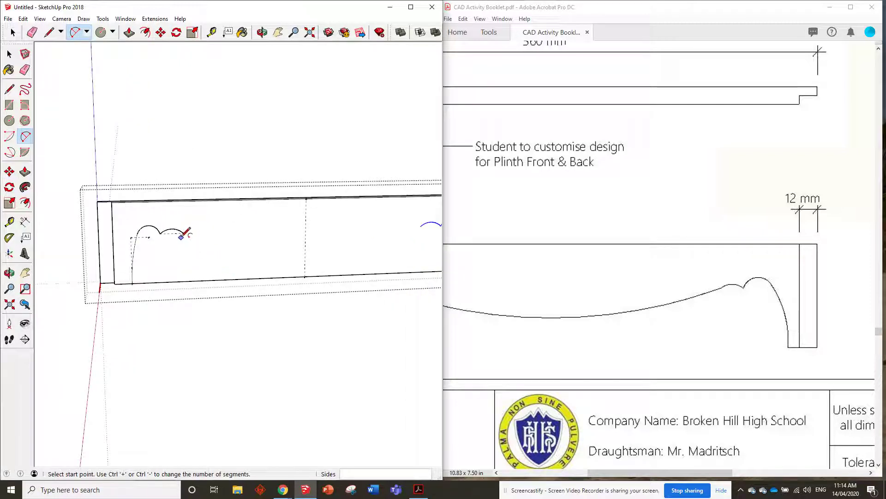
{"action": "left_click", "coordinate": [184, 232]}
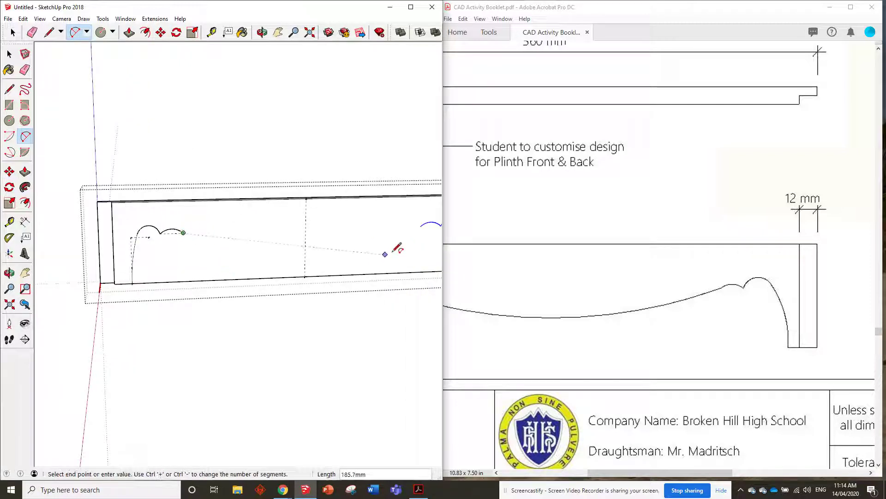
{"action": "left_click", "coordinate": [420, 226]}
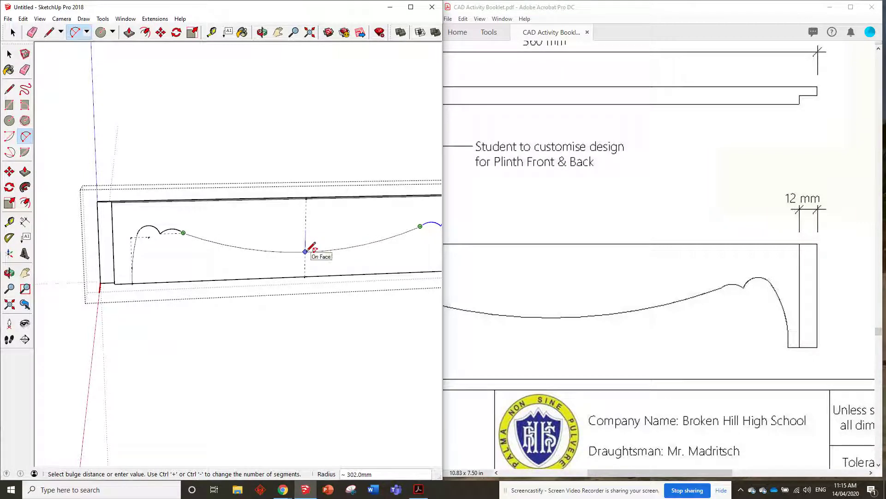
{"action": "mouse_move", "coordinate": [310, 252]}
{"action": "middle_mouse_down"}
{"action": "mouse_move", "coordinate": [254, 247]}
{"action": "mouse_move", "coordinate": [343, 257]}
{"action": "middle_mouse_up"}
{"action": "scroll", "coordinate": [314, 253], "scroll_direction": "down", "scroll_amount": 2}
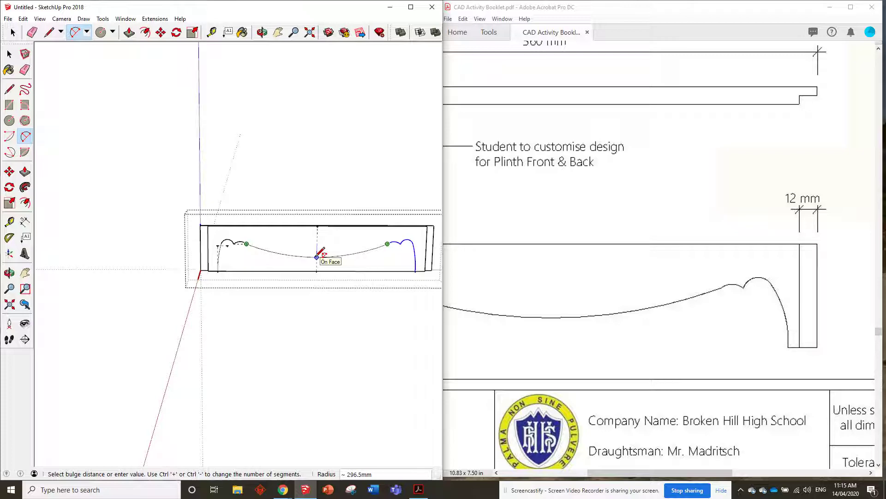
{"action": "left_click", "coordinate": [318, 256]}
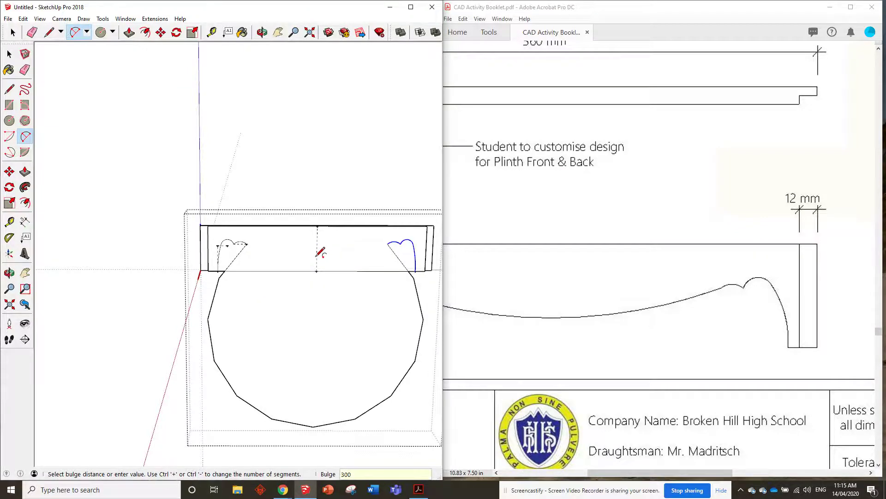
{"action": "mouse_move", "coordinate": [288, 170]}
{"action": "middle_mouse_down"}
{"action": "mouse_move", "coordinate": [362, 119]}
{"action": "mouse_move", "coordinate": [331, 132]}
{"action": "mouse_move", "coordinate": [341, 143]}
{"action": "middle_mouse_up"}
{"action": "mouse_move", "coordinate": [323, 238]}
{"action": "middle_mouse_down"}
{"action": "mouse_move", "coordinate": [300, 244]}
{"action": "mouse_move", "coordinate": [231, 199]}
{"action": "middle_mouse_up"}
{"action": "left_click", "coordinate": [9, 54]}
{"action": "left_click", "coordinate": [283, 249]}
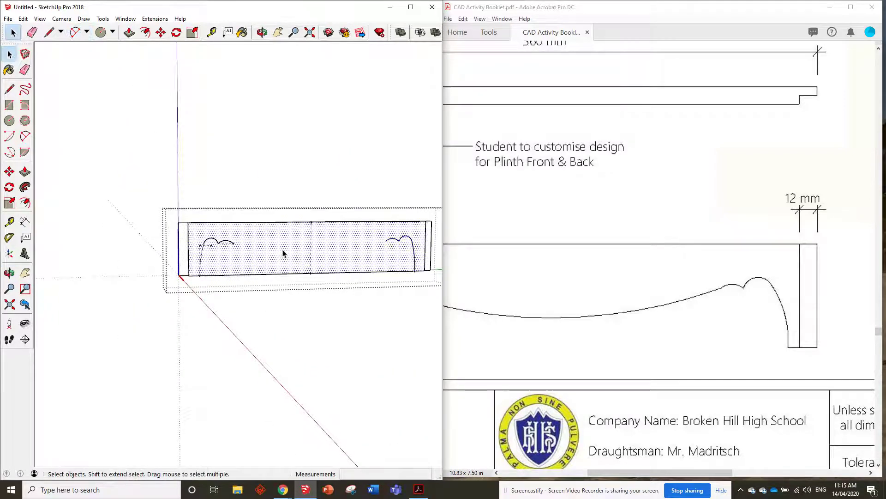
{"action": "scroll", "coordinate": [283, 251], "scroll_direction": "up", "scroll_amount": 2}
{"action": "key", "text": "Escape"}
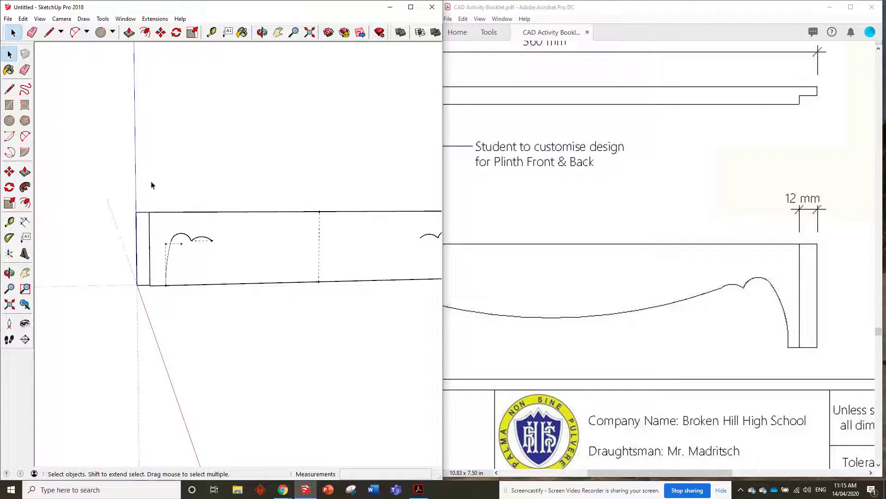
- Draw a two-point arc joining the inner ends of both profile curves, sagging about 26 mm at the vertical centre guide
{"action": "left_click", "coordinate": [206, 203]}
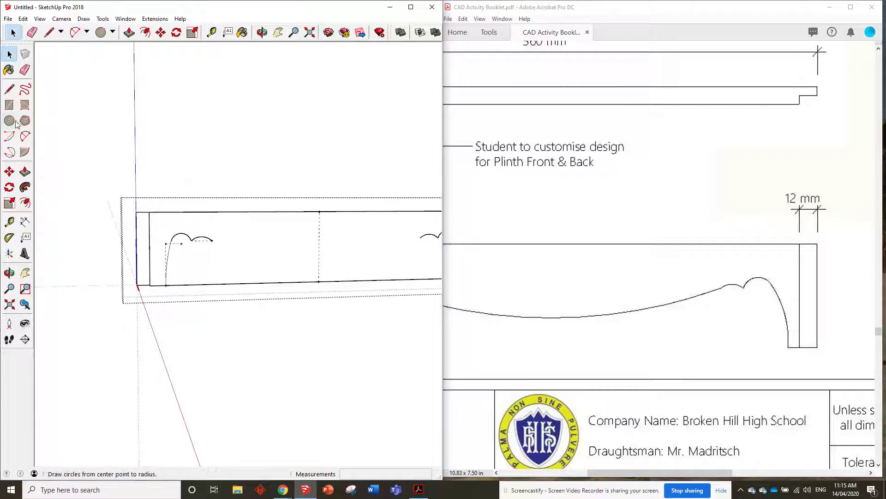
{"action": "left_click", "coordinate": [25, 136]}
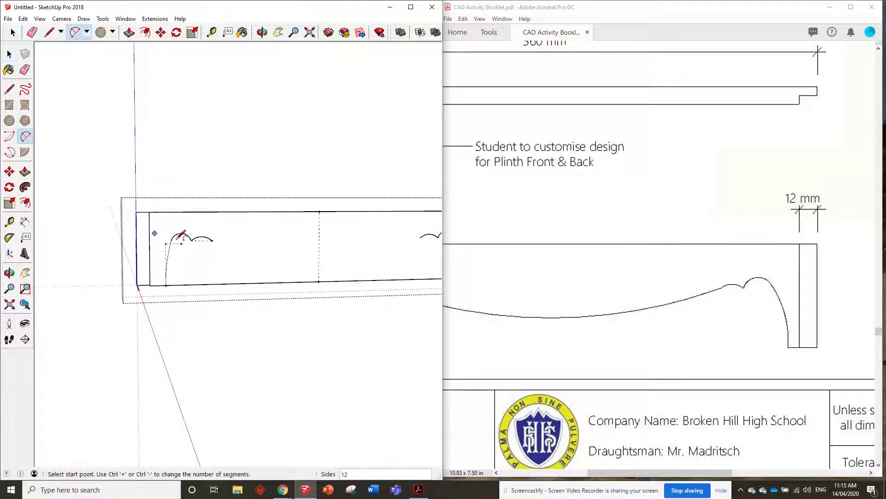
{"action": "left_click", "coordinate": [212, 240]}
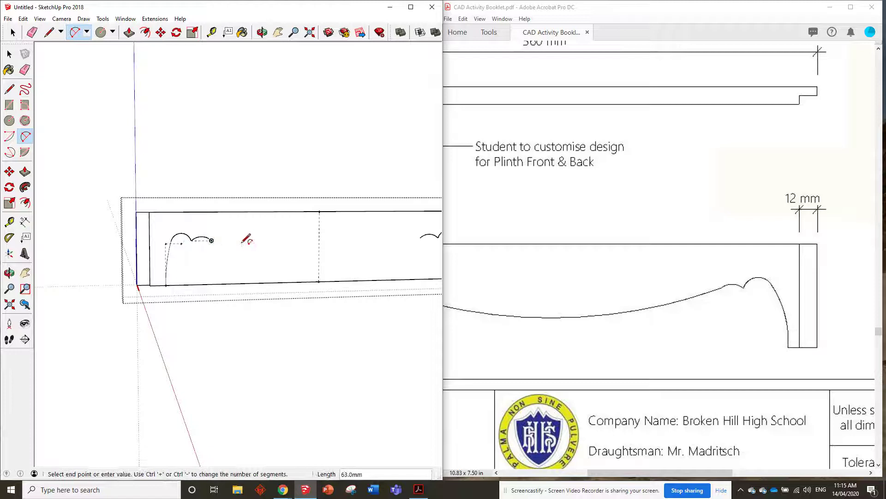
{"action": "left_click", "coordinate": [418, 238]}
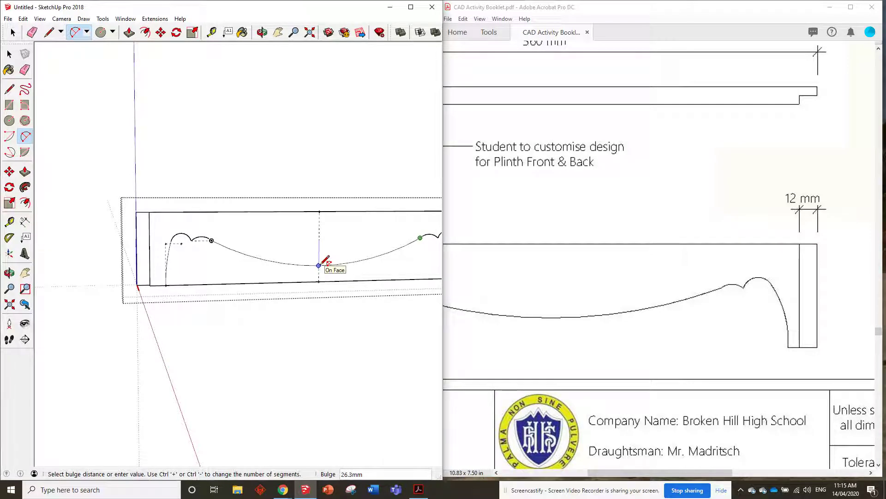
{"action": "left_click", "coordinate": [319, 265]}
{"action": "scroll", "coordinate": [213, 252], "scroll_direction": "down", "scroll_amount": 3}
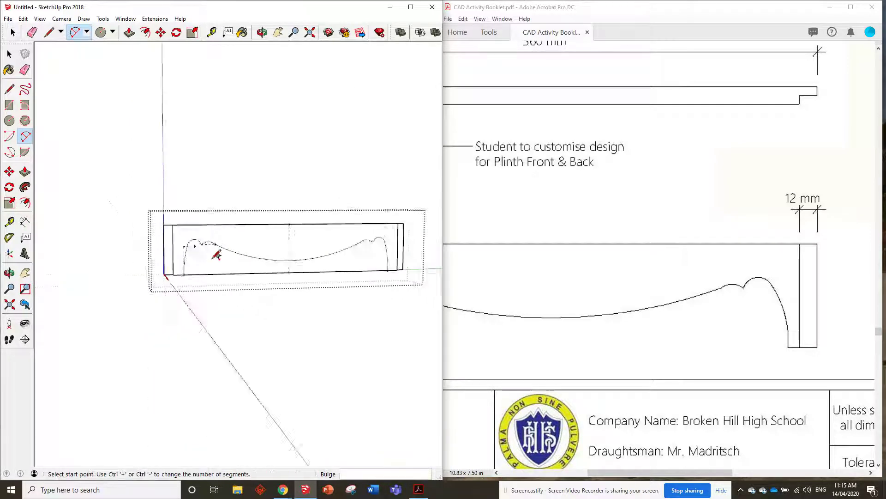
- Push the face below the curved profile through the board's full thickness to cut it away
{"action": "middle_click_drag", "start_coordinate": [213, 252], "coordinate": [212, 276]}
{"action": "scroll", "coordinate": [297, 203], "scroll_direction": "up", "scroll_amount": 2}
{"action": "mouse_move", "coordinate": [297, 204]}
{"action": "middle_mouse_down"}
{"action": "mouse_move", "coordinate": [297, 237]}
{"action": "mouse_move", "coordinate": [336, 291]}
{"action": "middle_mouse_up"}
{"action": "key", "text": "p"}
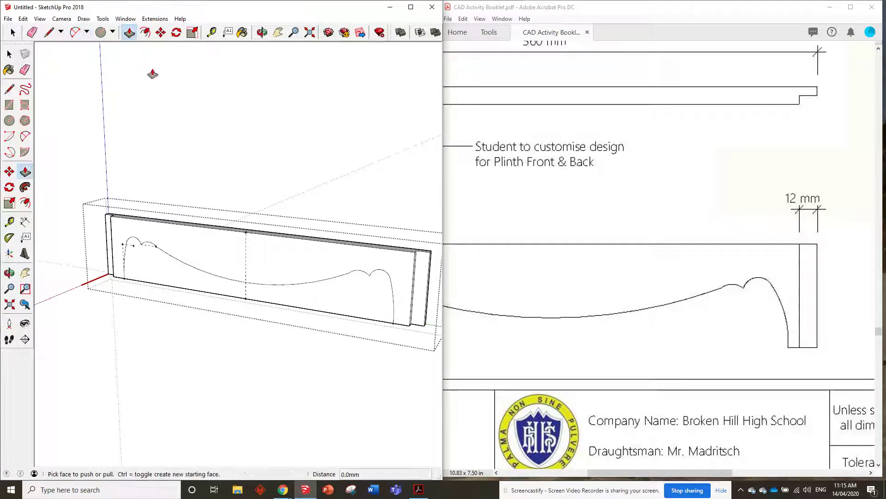
{"action": "left_click", "coordinate": [344, 307]}
{"action": "left_click", "coordinate": [356, 299]}
{"action": "middle_click_drag", "start_coordinate": [361, 295], "coordinate": [139, 119]}
- Finish editing the plinth component and delete all guides from the model
{"action": "key", "text": "space"}
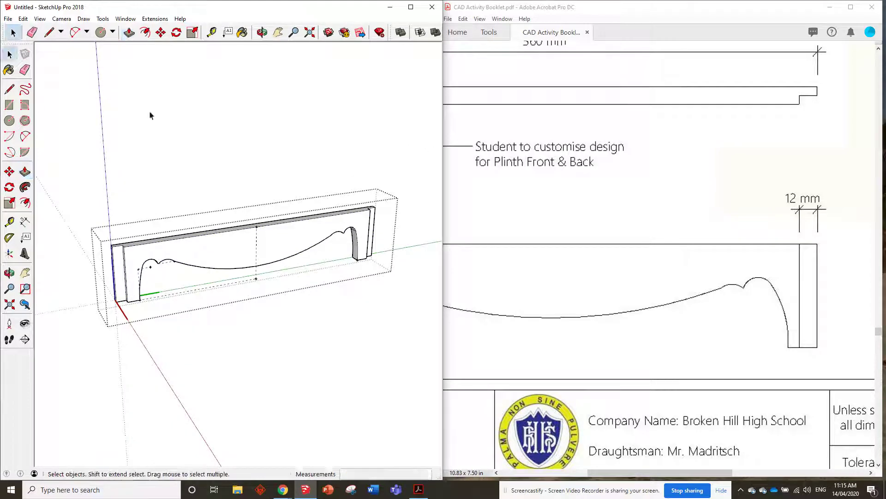
{"action": "left_click", "coordinate": [213, 142]}
{"action": "mouse_move", "coordinate": [213, 143]}
{"action": "middle_mouse_down"}
{"action": "mouse_move", "coordinate": [260, 218]}
{"action": "mouse_move", "coordinate": [255, 191]}
{"action": "middle_mouse_up"}
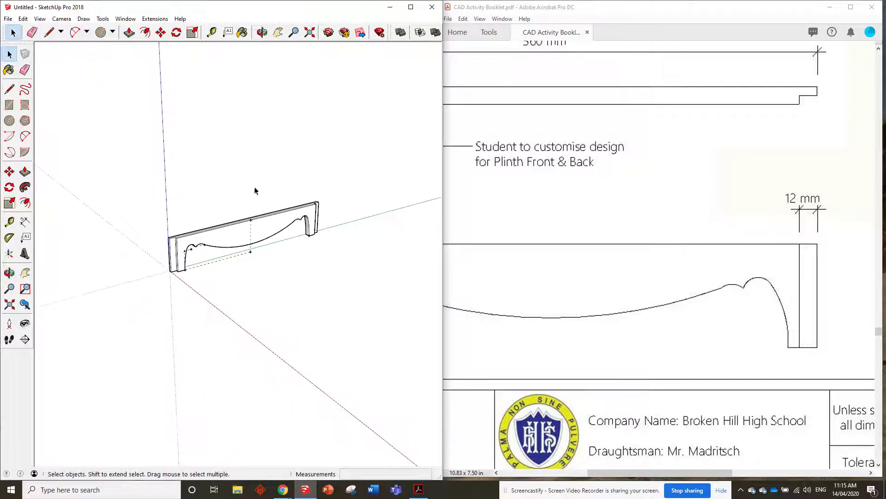
{"action": "left_click", "coordinate": [21, 18]}
{"action": "left_click", "coordinate": [60, 103]}
{"action": "scroll", "coordinate": [264, 228], "scroll_direction": "up", "scroll_amount": 2}
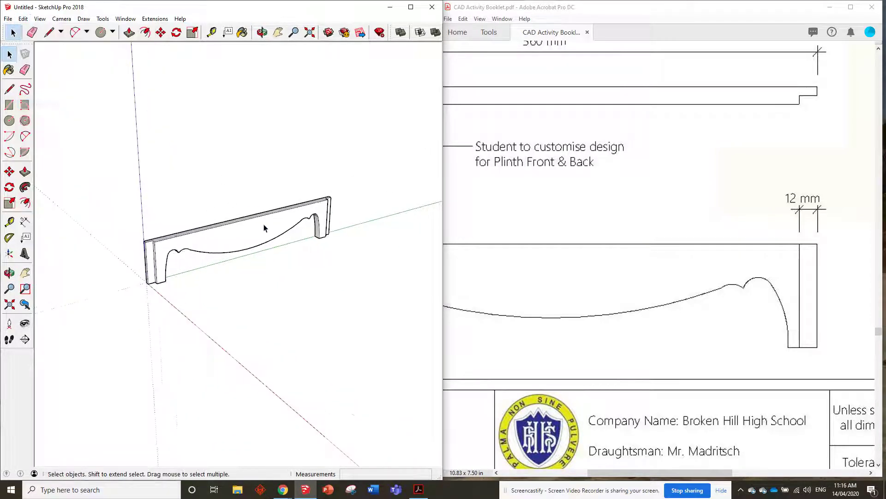
- Compare the finished plinth model with the complete Plinth Front & Back drawing page
{"action": "mouse_move", "coordinate": [264, 227]}
{"action": "middle_mouse_down"}
{"action": "mouse_move", "coordinate": [396, 123]}
{"action": "mouse_move", "coordinate": [307, 194]}
{"action": "mouse_move", "coordinate": [254, 186]}
{"action": "mouse_move", "coordinate": [265, 188]}
{"action": "middle_mouse_up"}
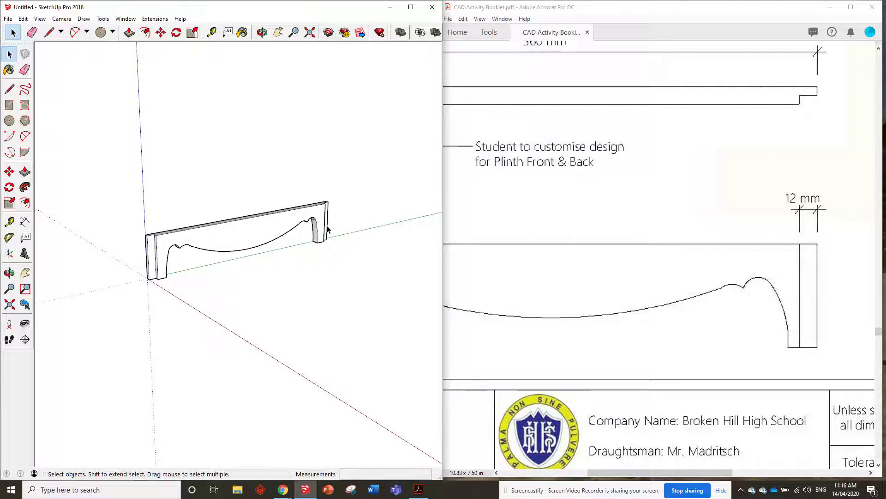
{"action": "scroll", "coordinate": [183, 187], "scroll_direction": "down", "scroll_amount": 2}
{"action": "mouse_move", "coordinate": [183, 187]}
{"action": "middle_mouse_down"}
{"action": "mouse_move", "coordinate": [244, 198]}
{"action": "mouse_move", "coordinate": [267, 230]}
{"action": "middle_mouse_up"}
{"action": "scroll", "coordinate": [738, 262], "scroll_direction": "down", "scroll_amount": 4, "text": "ctrl"}
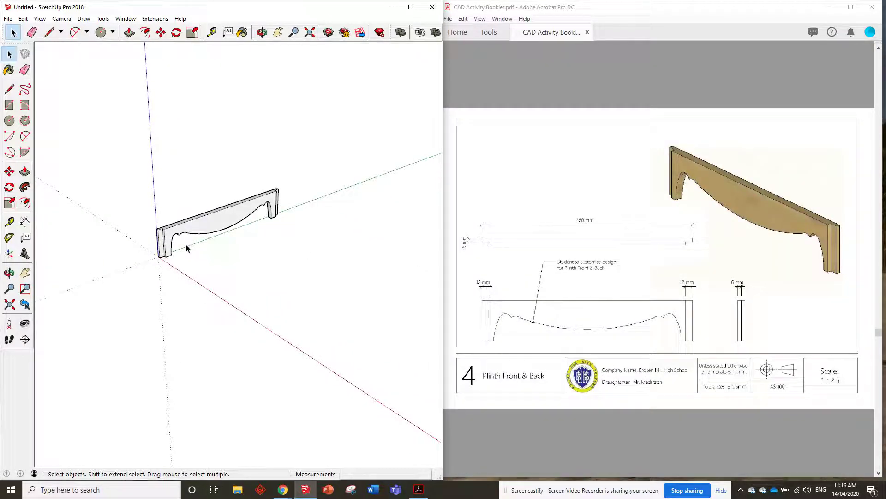
- Bring up the Plinth Sides drawing and place a guide point 106 mm along the red axis from the plinth's lower inner rebate corner
{"action": "left_click", "coordinate": [173, 234]}
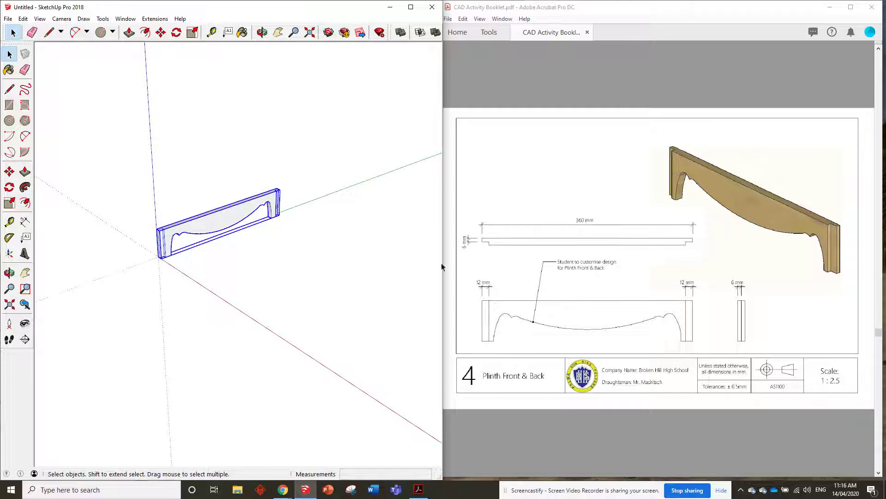
{"action": "scroll", "coordinate": [736, 275], "scroll_direction": "down", "scroll_amount": 2}
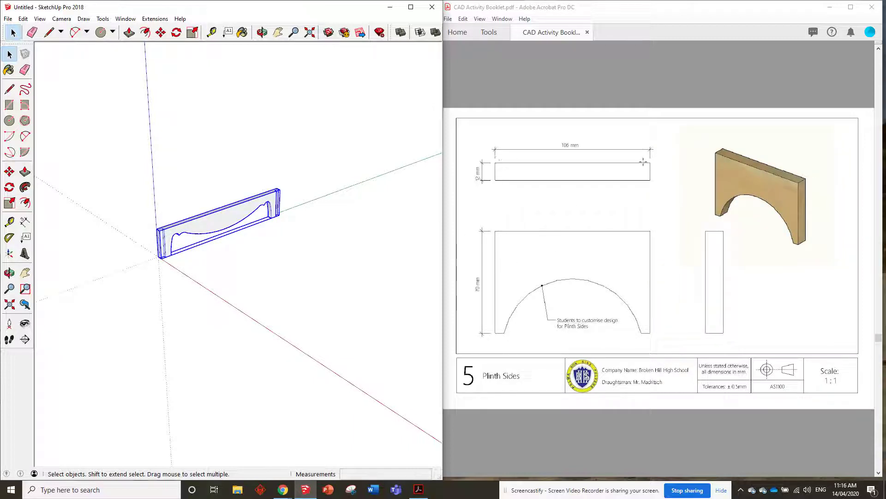
{"action": "left_click", "coordinate": [212, 32]}
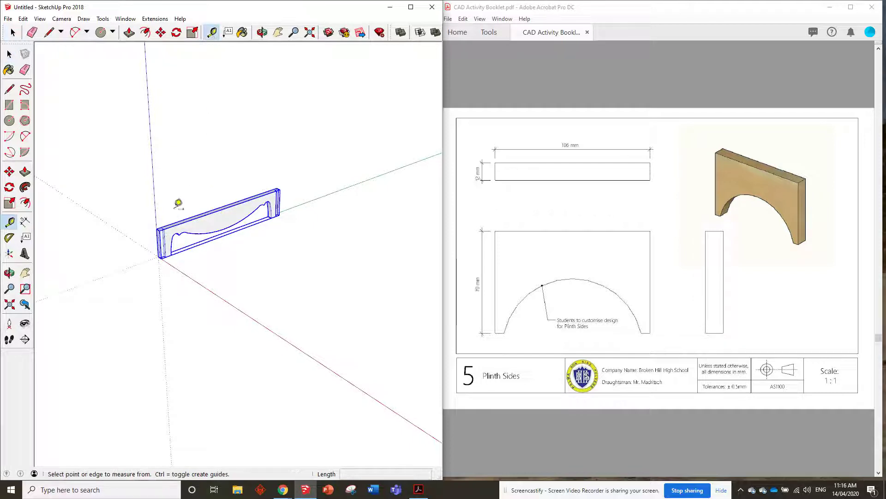
{"action": "scroll", "coordinate": [174, 259], "scroll_direction": "up", "scroll_amount": 6}
{"action": "left_click", "coordinate": [150, 287]}
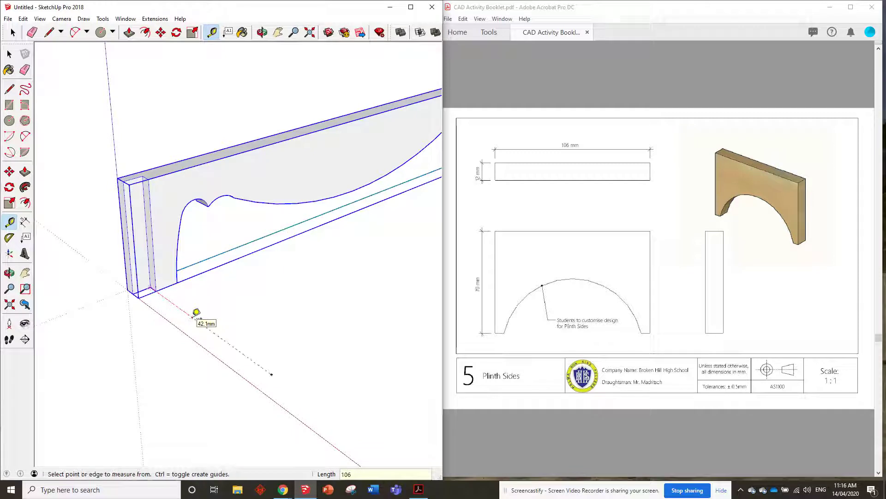
{"action": "key", "text": "Return"}
{"action": "scroll", "coordinate": [231, 351], "scroll_direction": "down", "scroll_amount": 5}
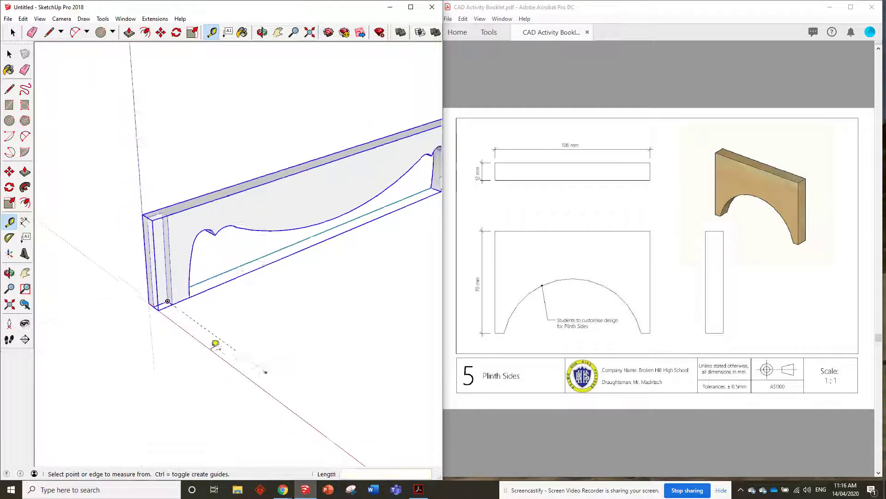
- Copy the plinth board from its lower inner rebate corner to the guide point on the red direction
{"action": "left_click", "coordinate": [160, 33]}
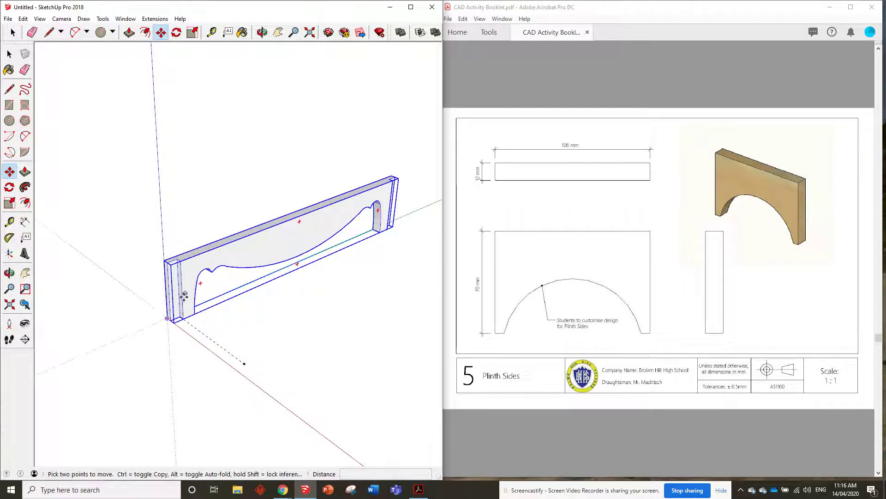
{"action": "left_click", "coordinate": [178, 317]}
{"action": "key", "text": "ctrl"}
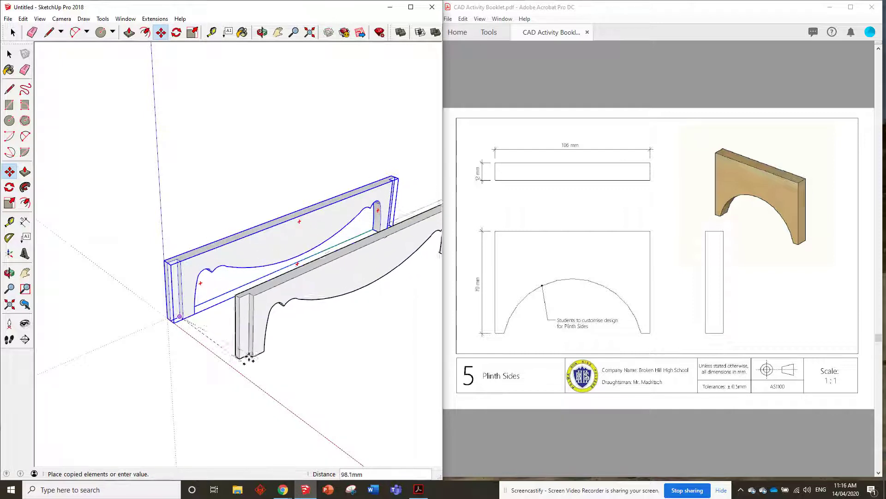
{"action": "left_click", "coordinate": [245, 364]}
{"action": "scroll", "coordinate": [148, 261], "scroll_direction": "down", "scroll_amount": 3}
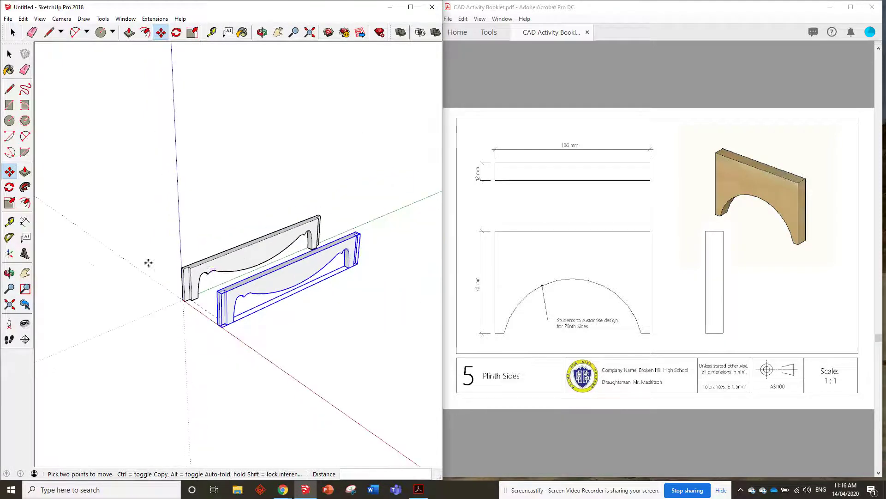
- Rotate the copied plinth board horizontally about its centre so its rebated ends face the original board
{"action": "scroll", "coordinate": [297, 271], "scroll_direction": "up", "scroll_amount": 2}
{"action": "key", "text": "q"}
{"action": "left_click", "coordinate": [290, 255]}
{"action": "left_click", "coordinate": [324, 235]}
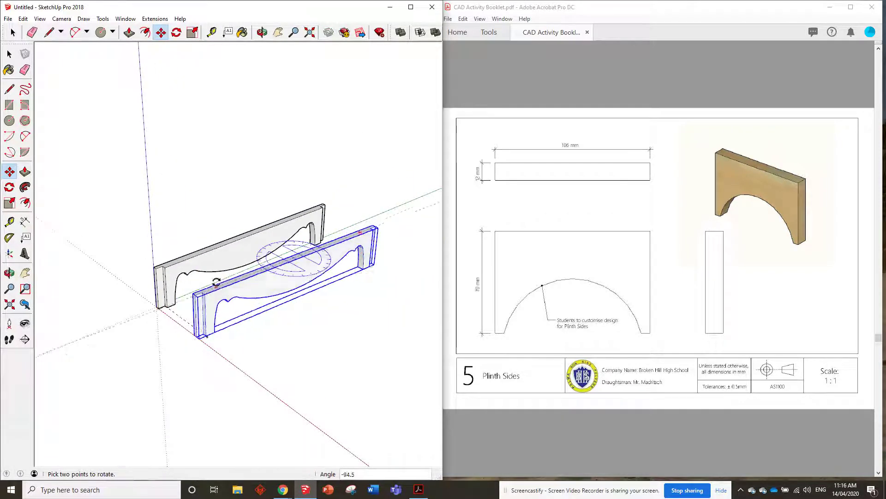
{"action": "left_click", "coordinate": [398, 212]}
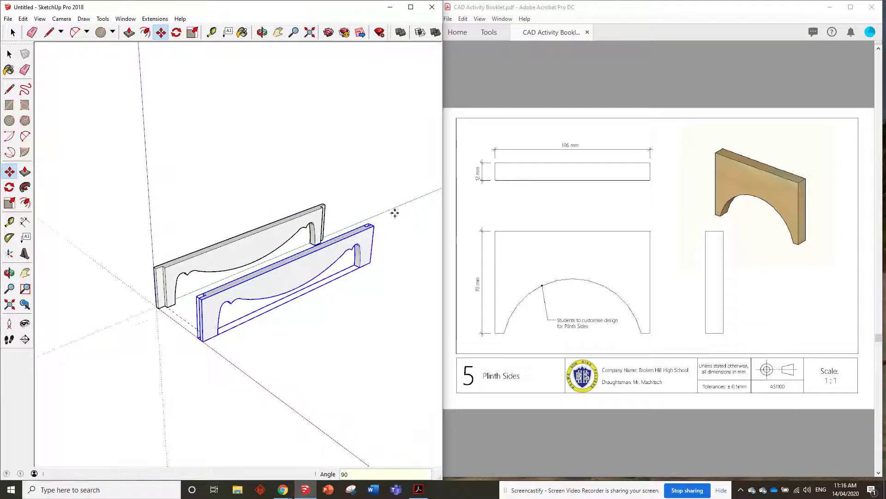
{"action": "mouse_move", "coordinate": [394, 211]}
{"action": "middle_mouse_down"}
{"action": "mouse_move", "coordinate": [224, 380]}
{"action": "mouse_move", "coordinate": [268, 369]}
{"action": "mouse_move", "coordinate": [356, 303]}
{"action": "middle_mouse_up"}
{"action": "scroll", "coordinate": [356, 303], "scroll_direction": "up", "scroll_amount": 5}
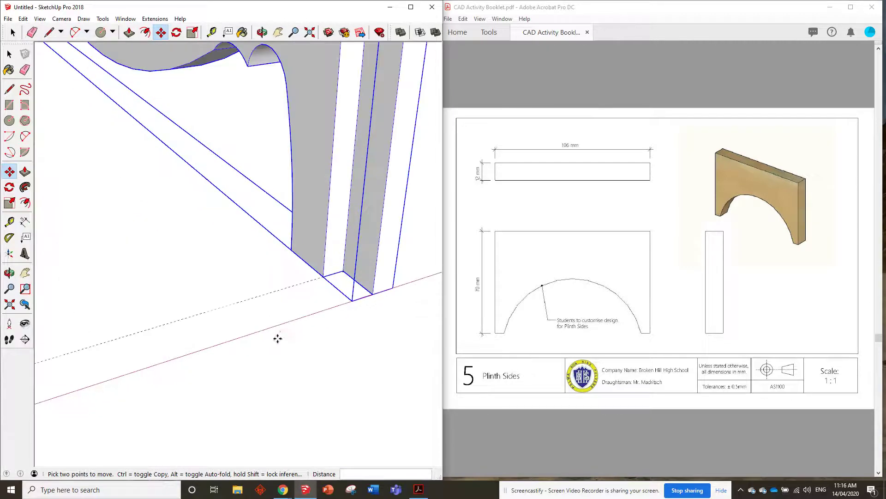
{"action": "scroll", "coordinate": [348, 277], "scroll_direction": "down", "scroll_amount": 5}
{"action": "middle_click_drag", "start_coordinate": [301, 291], "coordinate": [92, 275]}
{"action": "scroll", "coordinate": [231, 299], "scroll_direction": "down", "scroll_amount": 3}
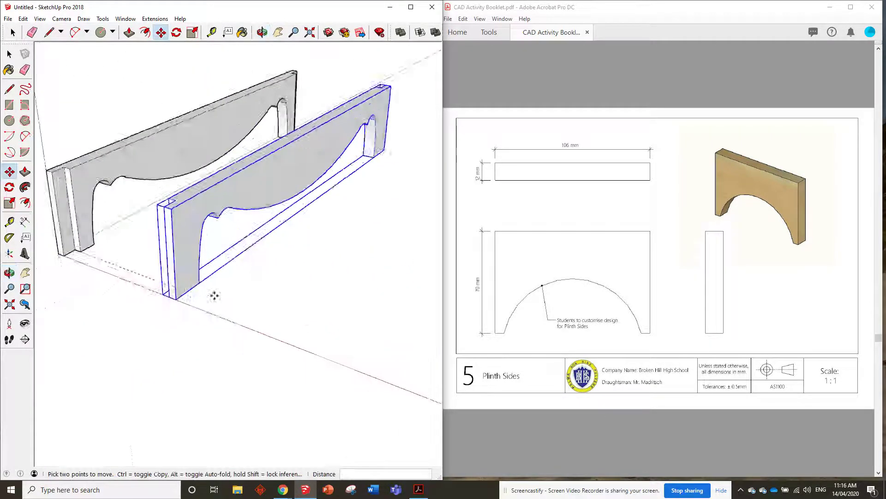
{"action": "middle_click_drag", "start_coordinate": [213, 294], "coordinate": [263, 283]}
{"action": "left_click", "coordinate": [13, 32]}
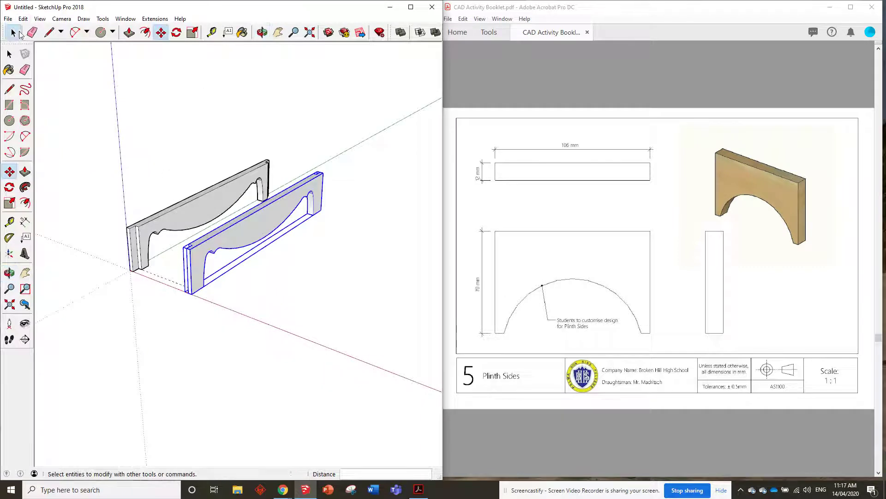
{"action": "left_click", "coordinate": [166, 90]}
- Draw a 106 x 12 mm rectangle at ground level between the end rebates of the two plinth boards
{"action": "mouse_move", "coordinate": [189, 126]}
{"action": "middle_mouse_down"}
{"action": "mouse_move", "coordinate": [184, 175]}
{"action": "mouse_move", "coordinate": [316, 190]}
{"action": "middle_mouse_up"}
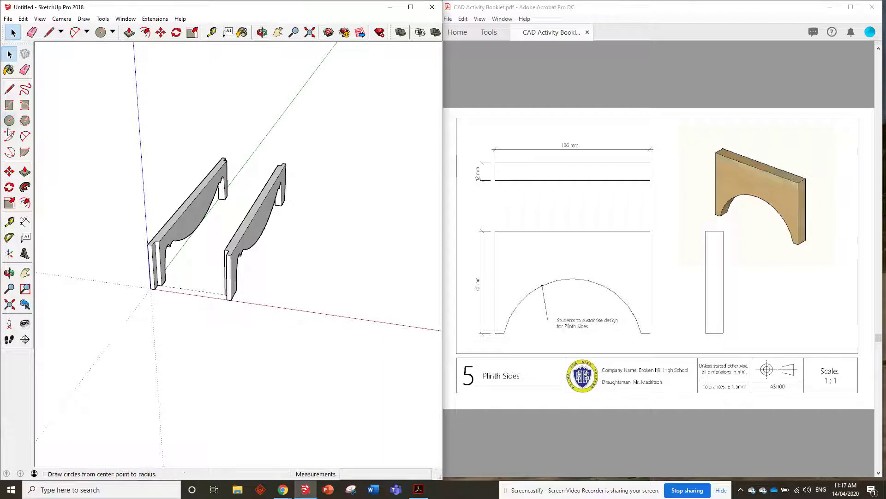
{"action": "left_click", "coordinate": [9, 105]}
{"action": "scroll", "coordinate": [159, 282], "scroll_direction": "up", "scroll_amount": 5}
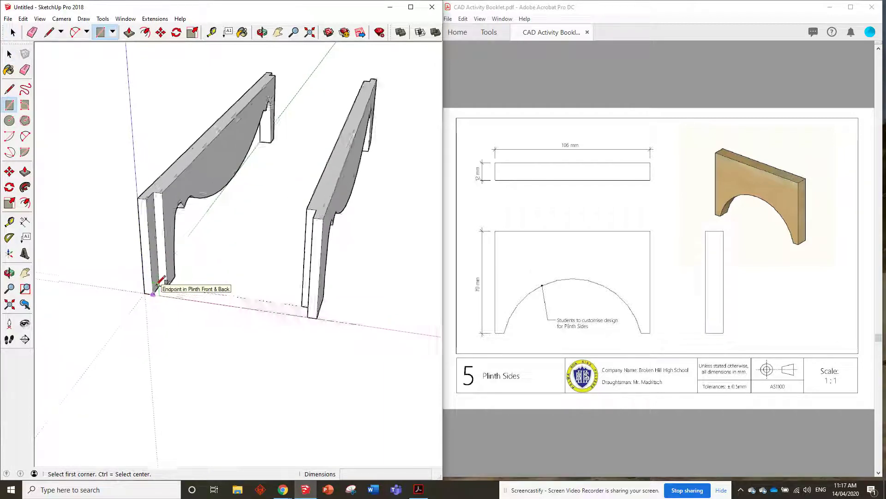
{"action": "left_click", "coordinate": [163, 277]}
{"action": "scroll", "coordinate": [164, 278], "scroll_direction": "down", "scroll_amount": 3}
{"action": "middle_click_drag", "start_coordinate": [240, 289], "coordinate": [406, 316]}
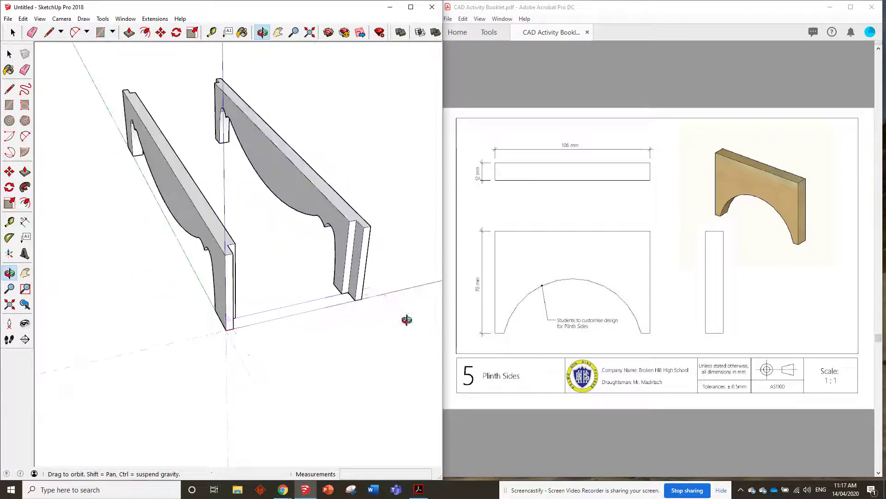
{"action": "left_click", "coordinate": [355, 299]}
- Push/Pull the rectangle up 70 mm to the height of the plinth boards
{"action": "key", "text": "p"}
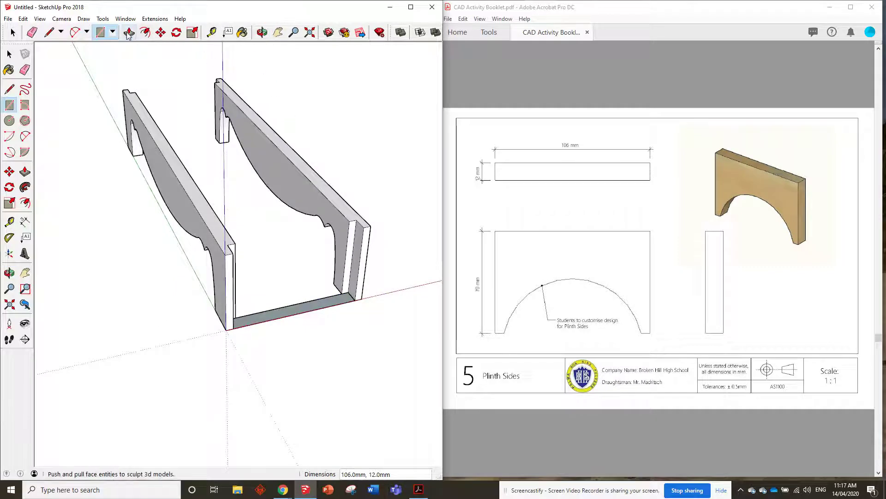
{"action": "left_click", "coordinate": [350, 296]}
{"action": "left_click", "coordinate": [366, 238]}
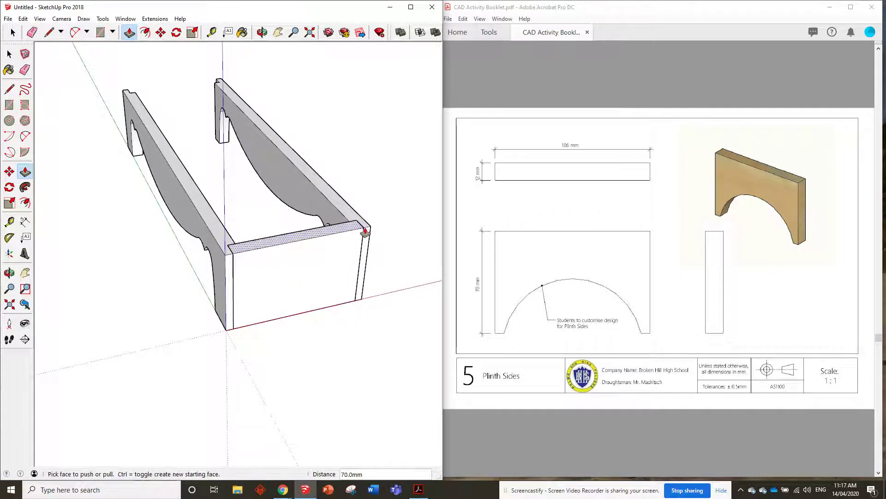
- Select the whole new side panel and make it a component named Plinth Sides
{"action": "middle_click_drag", "start_coordinate": [366, 239], "coordinate": [227, 168]}
{"action": "key", "text": "space"}
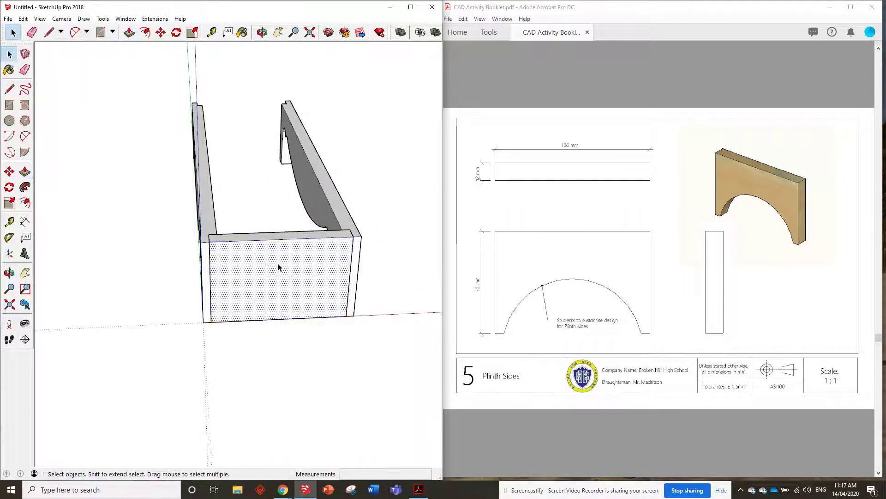
{"action": "triple_click", "coordinate": [279, 267]}
{"action": "right_click", "coordinate": [279, 266]}
{"action": "left_click", "coordinate": [339, 333]}
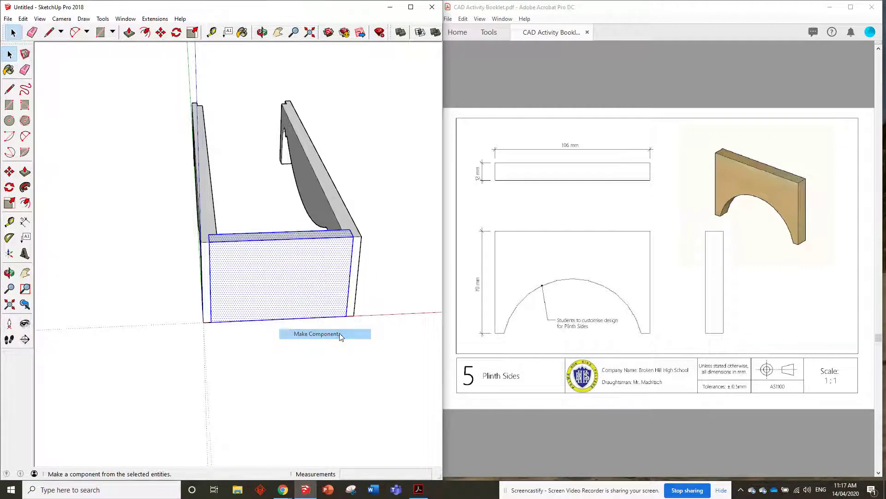
{"action": "type", "text": "Pli"}
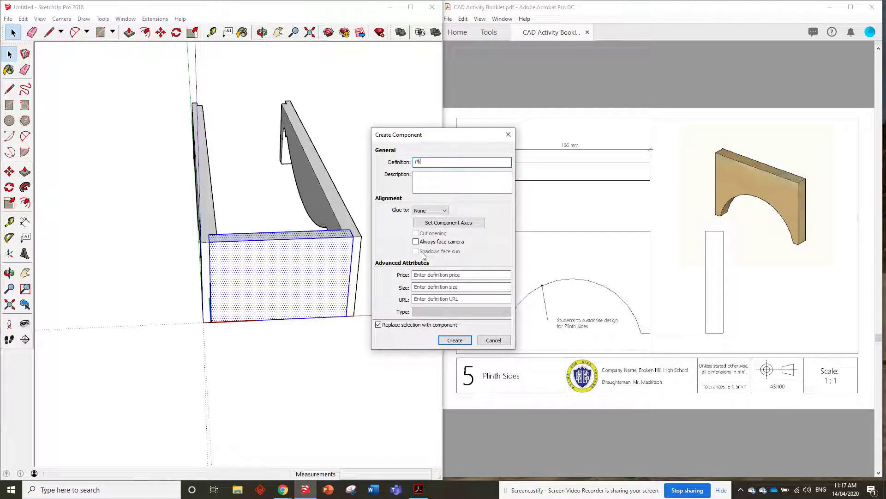
{"action": "type", "text": "nth Sides"}
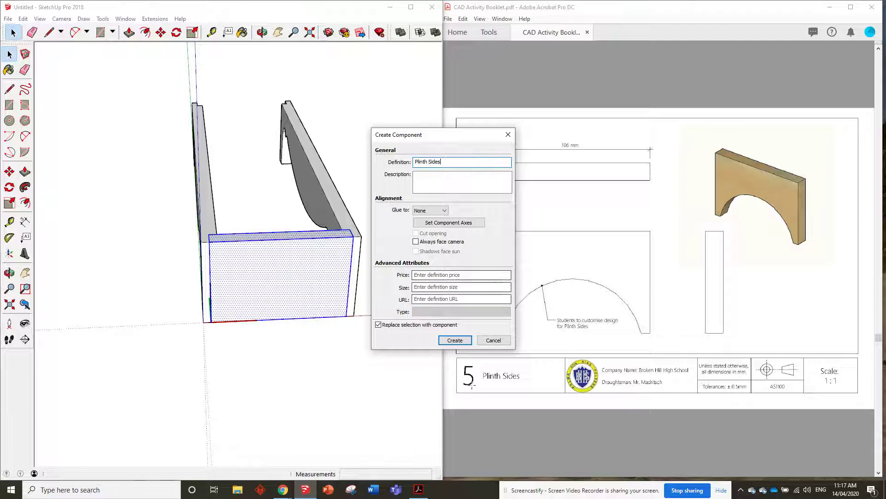
{"action": "left_click", "coordinate": [454, 341]}
- Open the Plinth Sides component for editing and compare its outer face with the arch in the drawing
{"action": "mouse_move", "coordinate": [315, 317]}
{"action": "middle_mouse_down"}
{"action": "mouse_move", "coordinate": [236, 275]}
{"action": "mouse_move", "coordinate": [279, 264]}
{"action": "mouse_move", "coordinate": [327, 204]}
{"action": "middle_mouse_up"}
{"action": "scroll", "coordinate": [273, 242], "scroll_direction": "up", "scroll_amount": 2}
{"action": "double_click", "coordinate": [277, 245]}
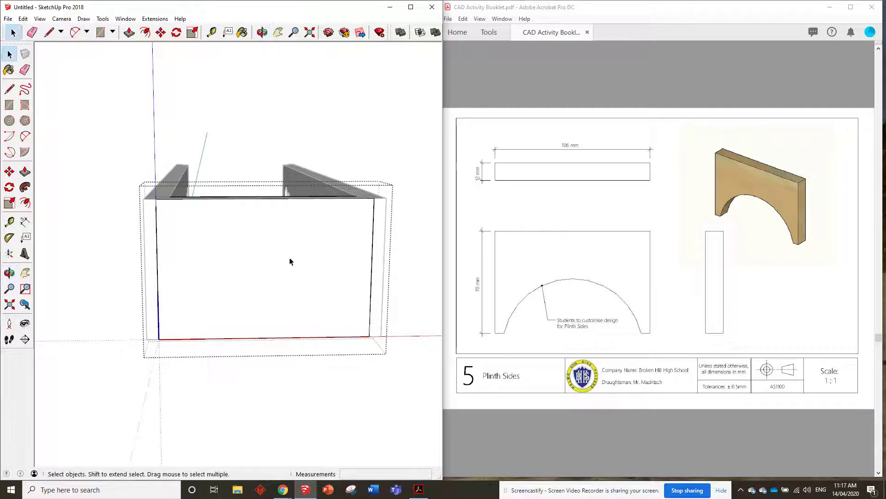
{"action": "mouse_move", "coordinate": [290, 261]}
{"action": "middle_mouse_down"}
{"action": "mouse_move", "coordinate": [254, 251]}
{"action": "mouse_move", "coordinate": [388, 258]}
{"action": "mouse_move", "coordinate": [297, 210]}
{"action": "middle_mouse_up"}
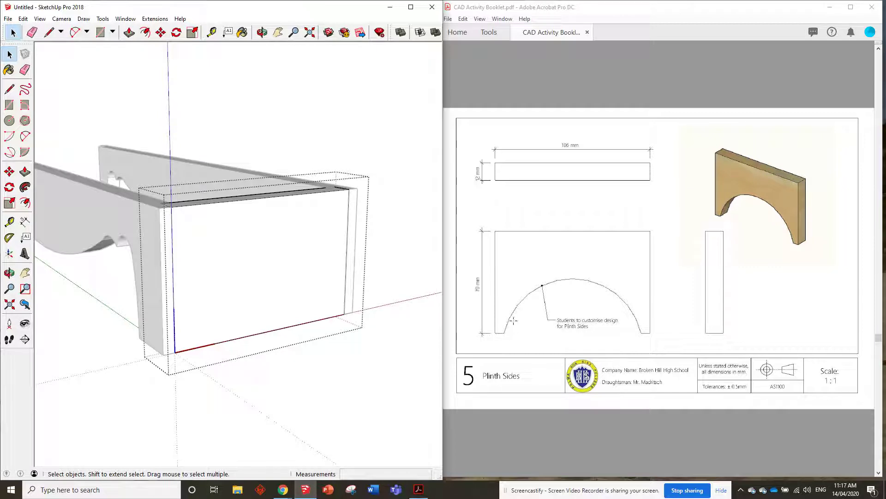
{"action": "middle_click_drag", "start_coordinate": [152, 242], "coordinate": [317, 300]}
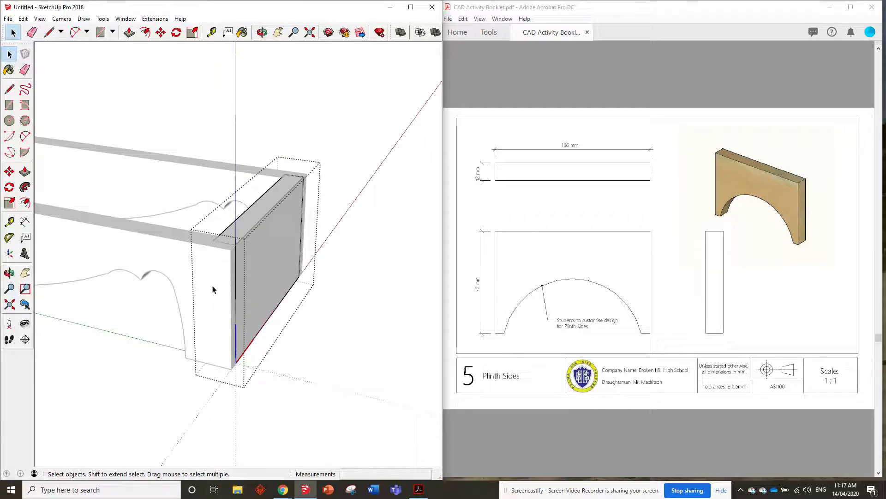
{"action": "mouse_move", "coordinate": [279, 257]}
{"action": "middle_mouse_down"}
{"action": "mouse_move", "coordinate": [170, 241]}
{"action": "mouse_move", "coordinate": [239, 267]}
{"action": "middle_mouse_up"}
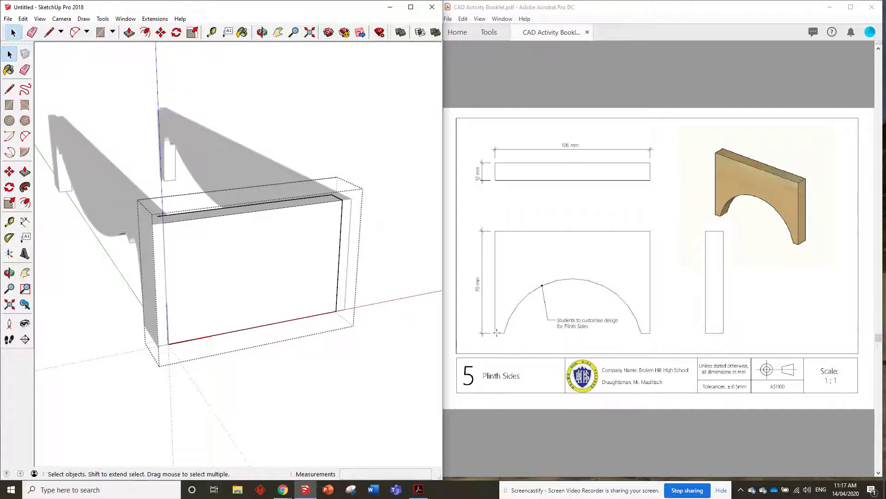
{"action": "middle_click_drag", "start_coordinate": [297, 289], "coordinate": [245, 288]}
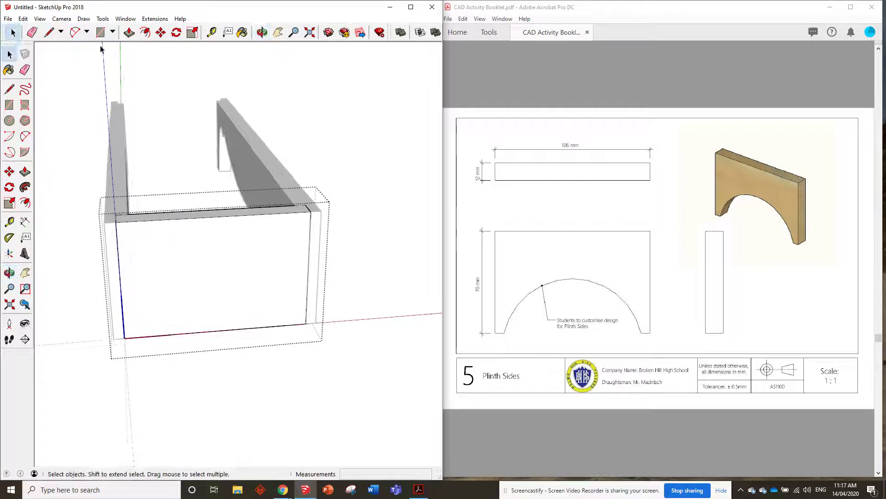
- Place guide points about 15 mm in from both ends of the side panel's lower front edge
{"action": "left_click", "coordinate": [211, 32]}
{"action": "scroll", "coordinate": [158, 265], "scroll_direction": "up", "scroll_amount": 3}
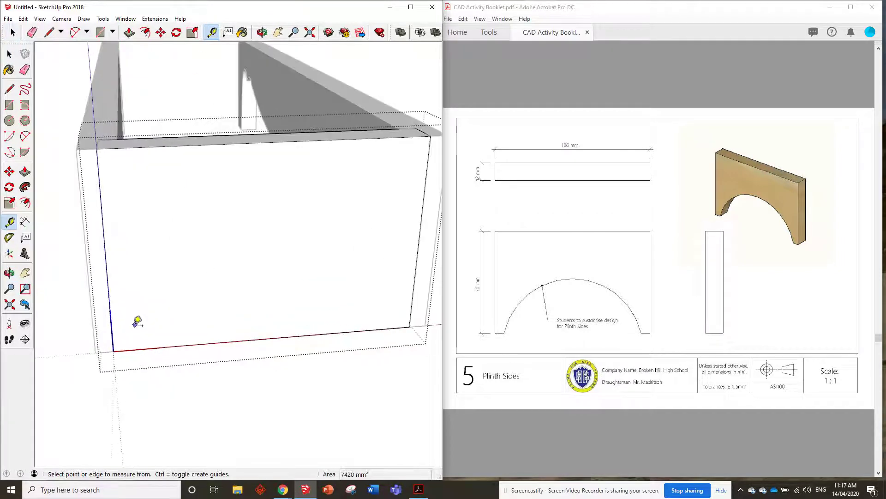
{"action": "left_click", "coordinate": [113, 351]}
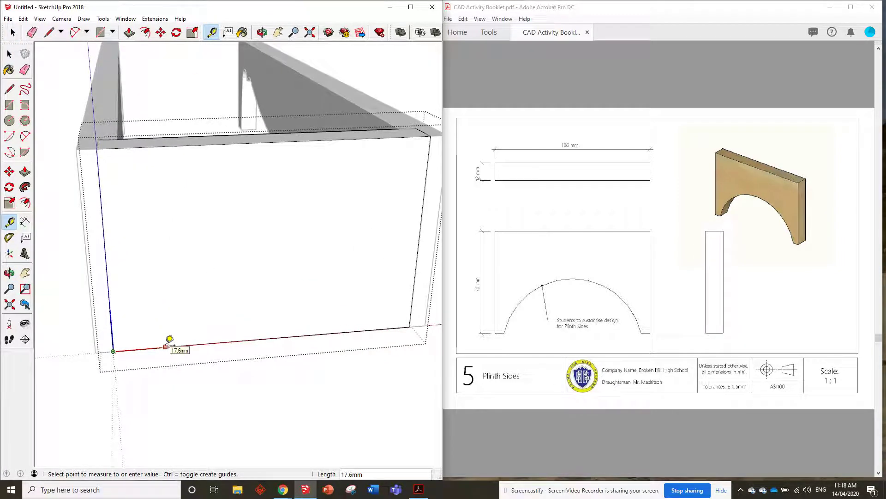
{"action": "key", "text": "Return"}
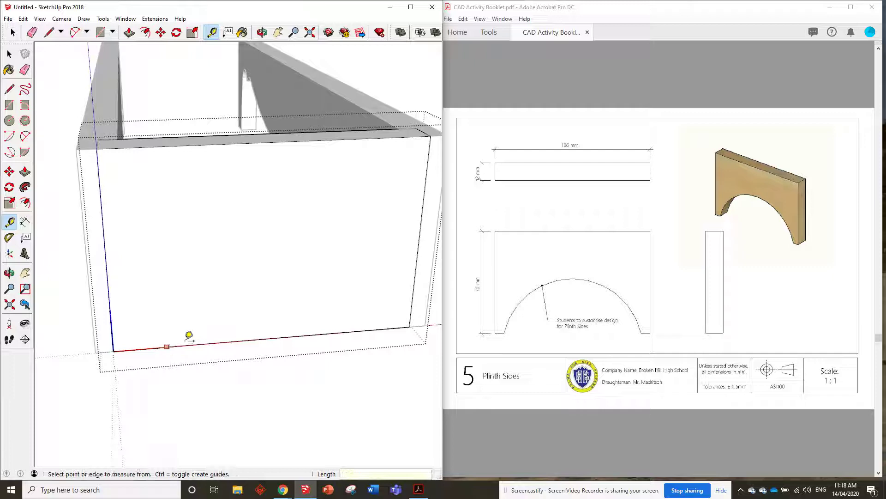
{"action": "left_click", "coordinate": [409, 327]}
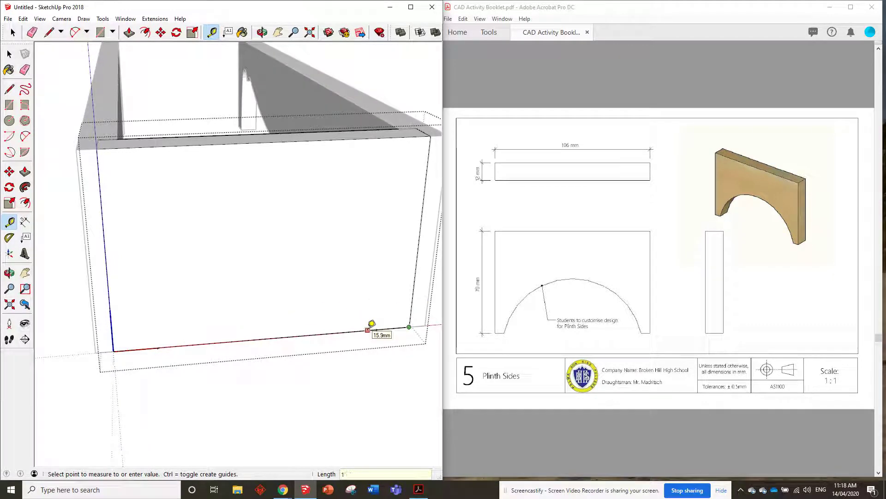
{"action": "left_click", "coordinate": [369, 329]}
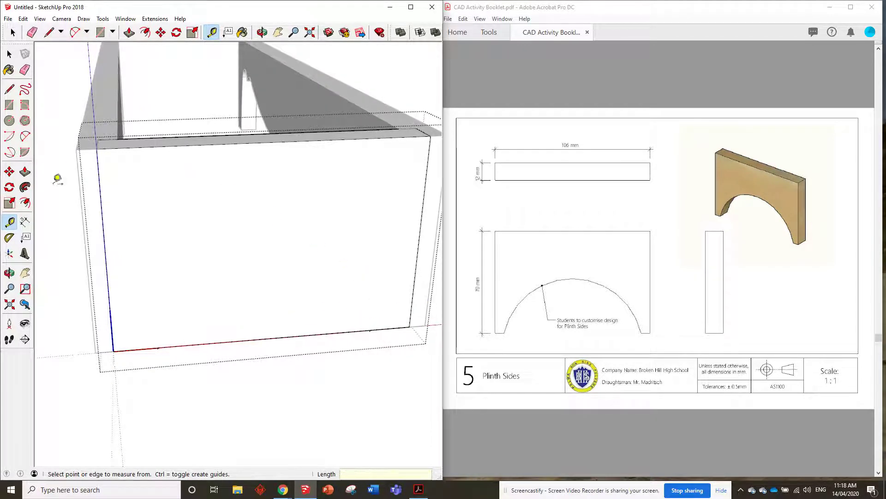
- Try a half-circle arc with a 38 mm bulge between the two guide points on the side panel's lower edge, and undo it
{"action": "left_click", "coordinate": [25, 136]}
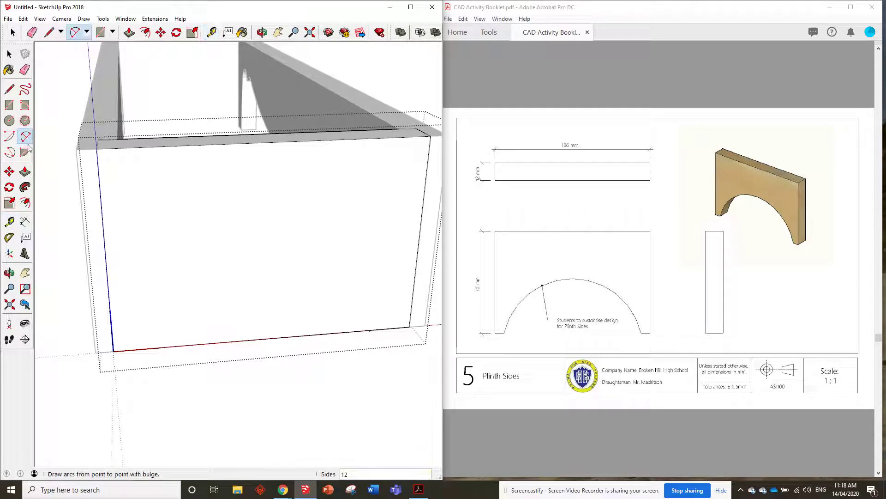
{"action": "left_click", "coordinate": [158, 347]}
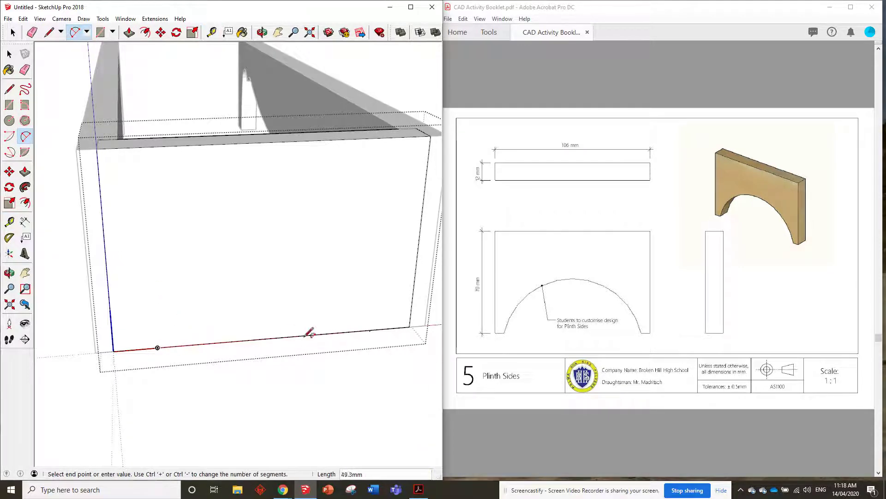
{"action": "left_click", "coordinate": [369, 329]}
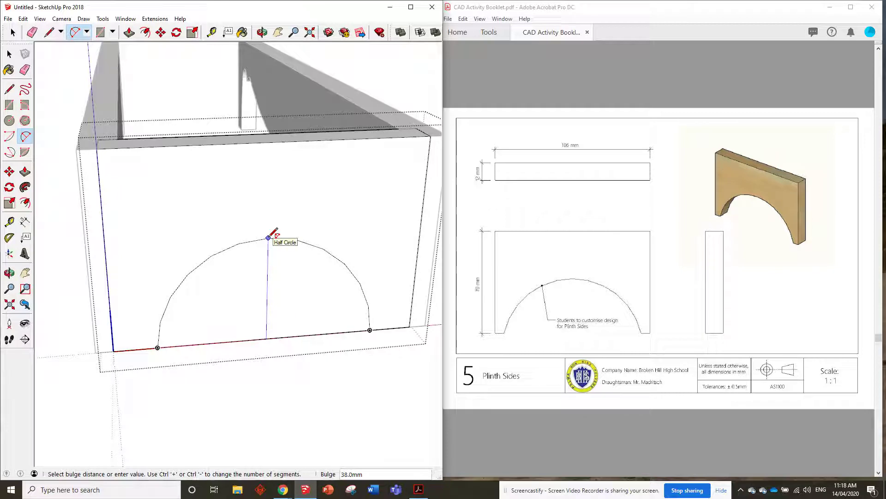
{"action": "left_click", "coordinate": [268, 237]}
{"action": "middle_click_drag", "start_coordinate": [279, 247], "coordinate": [352, 170]}
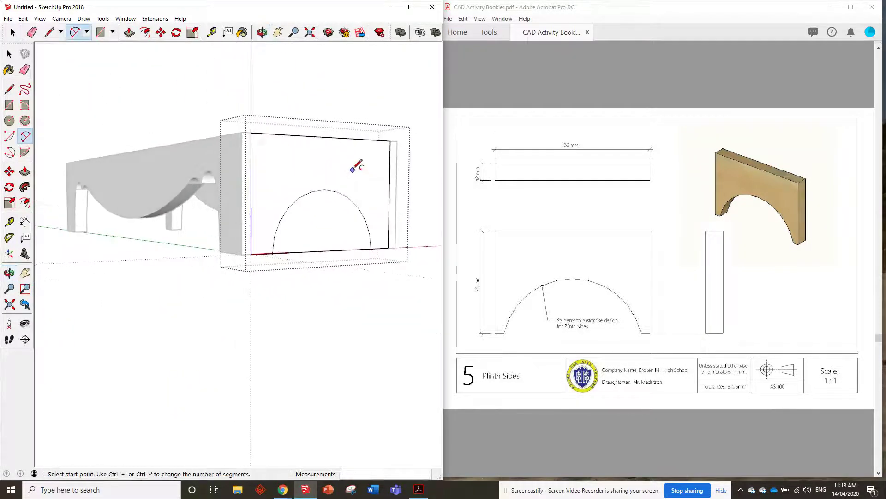
{"action": "key", "text": "ctrl+z"}
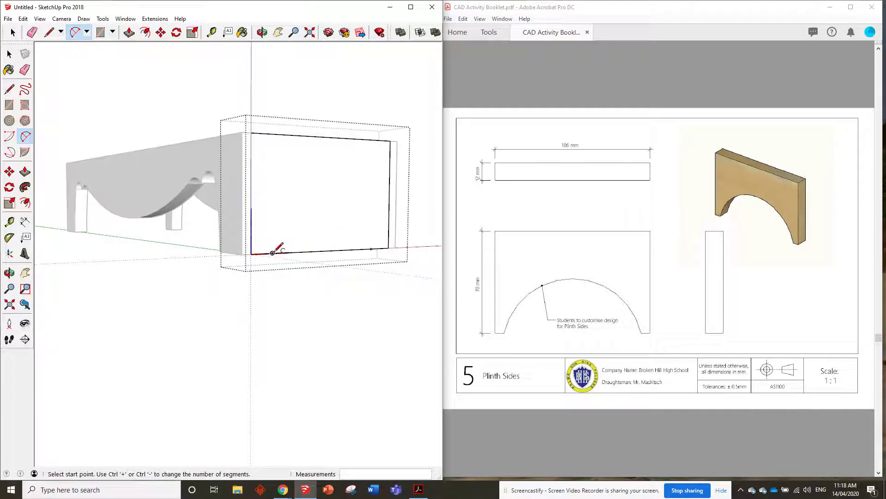
- Draw a half-circle arch with a 38 mm bulge between the two guide points on the side panel's outer face
{"action": "left_click", "coordinate": [273, 253]}
{"action": "left_click", "coordinate": [371, 249]}
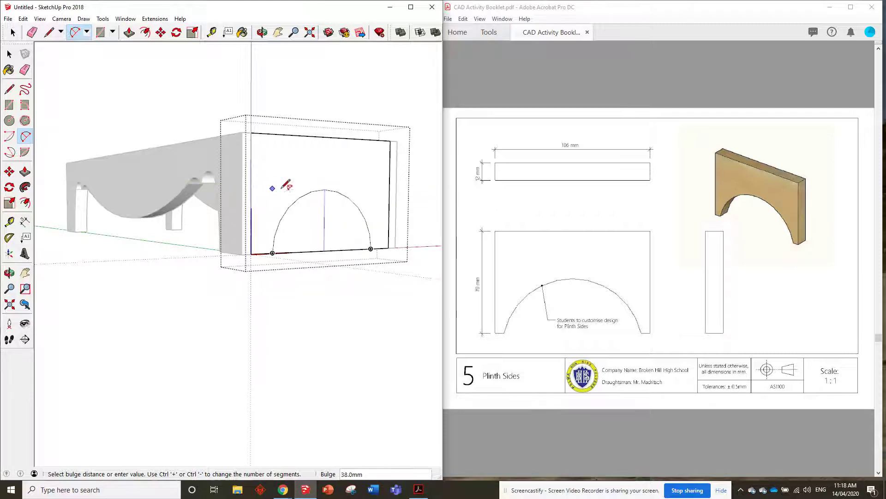
{"action": "left_click", "coordinate": [327, 189]}
- Push/Pull the half-circle face through the panel's full thickness to cut out the arch, and leave the component
{"action": "middle_click_drag", "start_coordinate": [336, 188], "coordinate": [259, 259]}
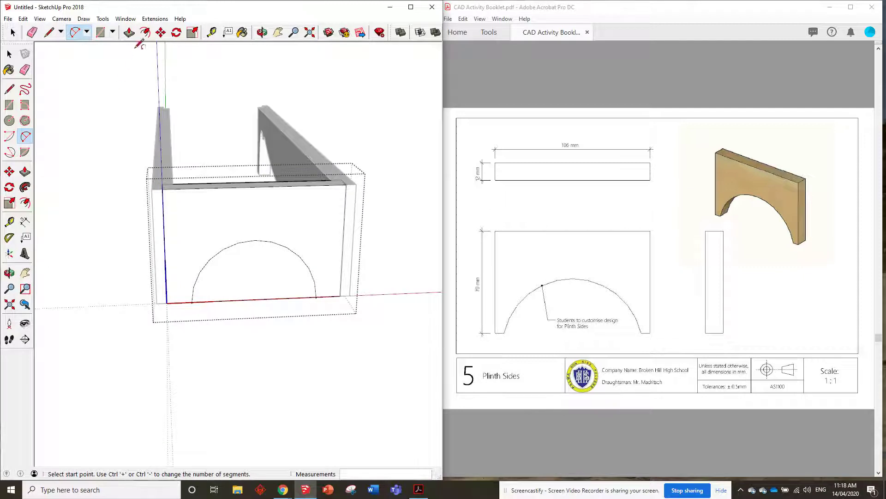
{"action": "left_click", "coordinate": [129, 32]}
{"action": "middle_click_drag", "start_coordinate": [341, 181], "coordinate": [324, 240]}
{"action": "left_click", "coordinate": [210, 277]}
{"action": "left_click", "coordinate": [220, 270]}
{"action": "scroll", "coordinate": [227, 194], "scroll_direction": "down", "scroll_amount": 3}
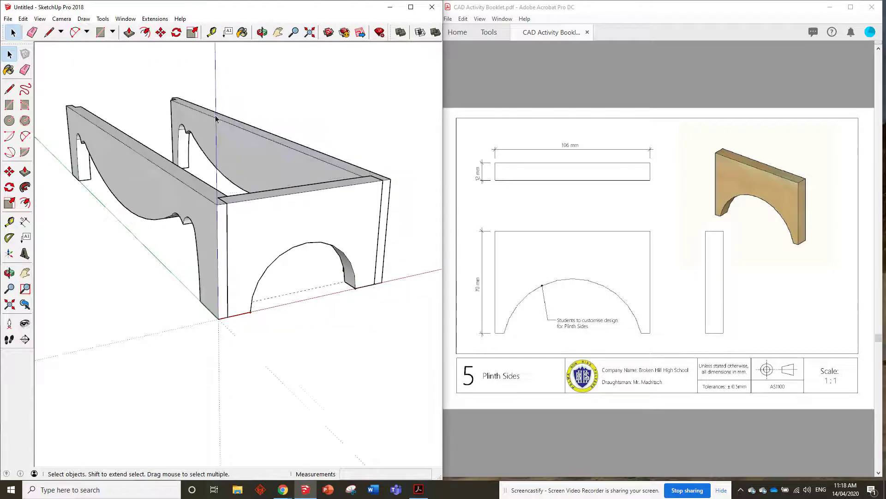
- Copy the Plinth Sides component from its upper corner to the matching inner corner at the opposite end of the plinth
{"action": "left_click", "coordinate": [257, 198]}
{"action": "left_click", "coordinate": [161, 31]}
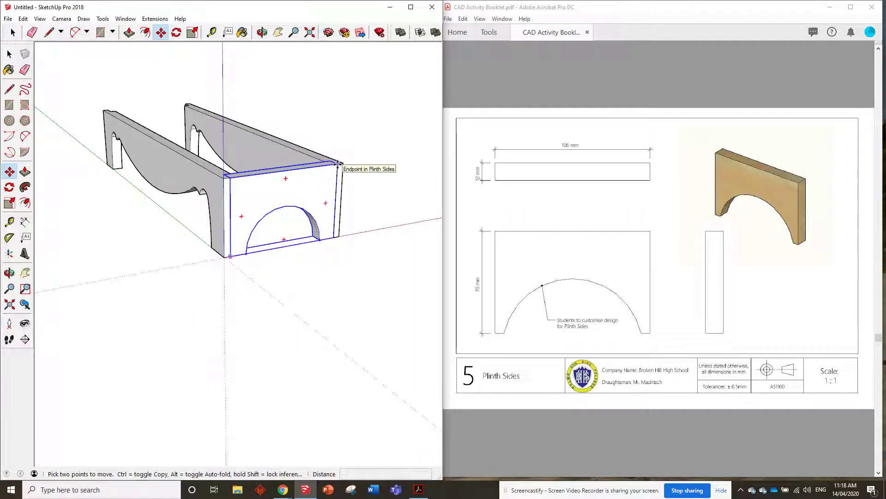
{"action": "left_click", "coordinate": [339, 163]}
{"action": "key", "text": "ctrl"}
{"action": "middle_click_drag", "start_coordinate": [338, 163], "coordinate": [100, 120]}
{"action": "scroll", "coordinate": [101, 120], "scroll_direction": "up", "scroll_amount": 5}
{"action": "left_click", "coordinate": [50, 82]}
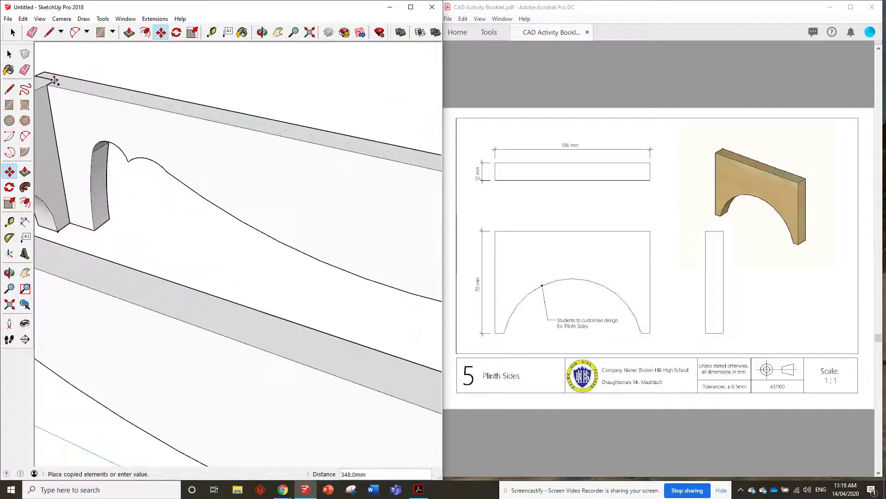
{"action": "scroll", "coordinate": [199, 90], "scroll_direction": "down", "scroll_amount": 6}
{"action": "mouse_move", "coordinate": [246, 131]}
{"action": "middle_mouse_down"}
{"action": "mouse_move", "coordinate": [333, 132]}
{"action": "mouse_move", "coordinate": [308, 123]}
{"action": "mouse_move", "coordinate": [115, 153]}
{"action": "mouse_move", "coordinate": [131, 129]}
{"action": "mouse_move", "coordinate": [312, 69]}
{"action": "mouse_move", "coordinate": [326, 163]}
{"action": "mouse_move", "coordinate": [238, 142]}
{"action": "middle_mouse_up"}
{"action": "key", "text": "space"}
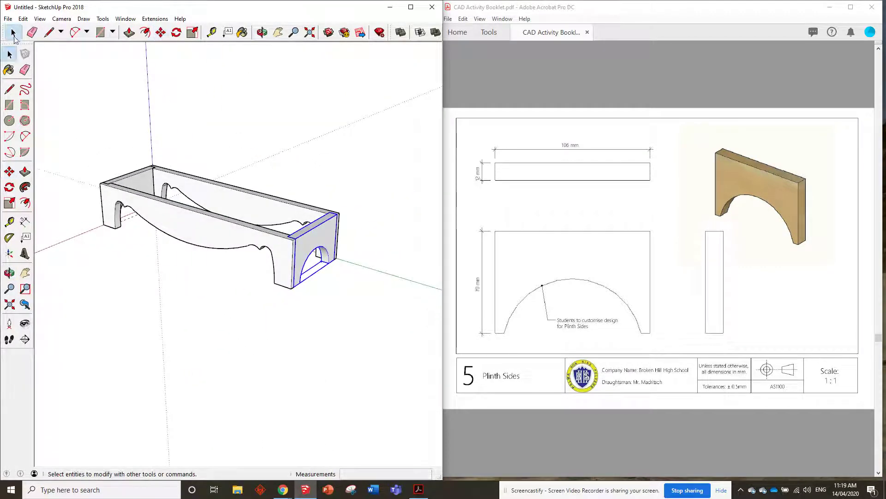
- Paint the plinth's front, back and side boards with the Wood Floor Light material
{"action": "left_click", "coordinate": [242, 31]}
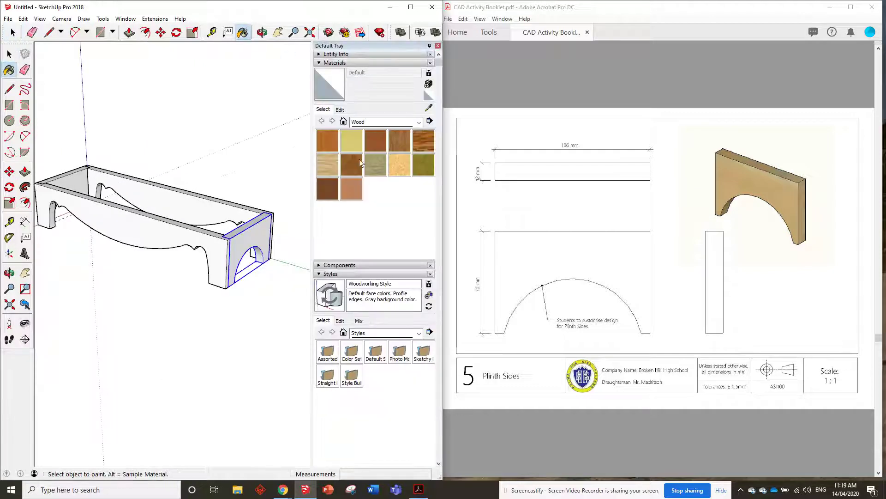
{"action": "left_click", "coordinate": [319, 166]}
{"action": "left_click", "coordinate": [184, 190]}
{"action": "left_click", "coordinate": [89, 181]}
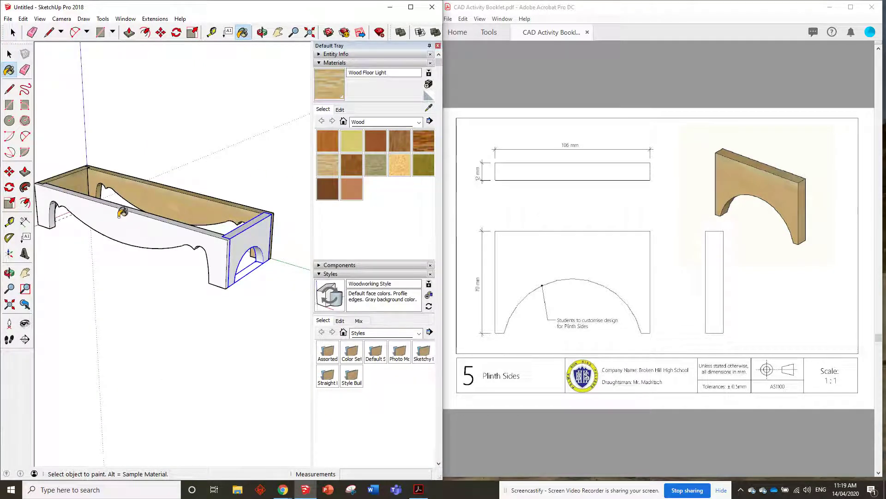
{"action": "left_click", "coordinate": [123, 213]}
{"action": "middle_click_drag", "start_coordinate": [284, 212], "coordinate": [195, 157]}
{"action": "left_click", "coordinate": [13, 32]}
{"action": "left_click", "coordinate": [211, 156]}
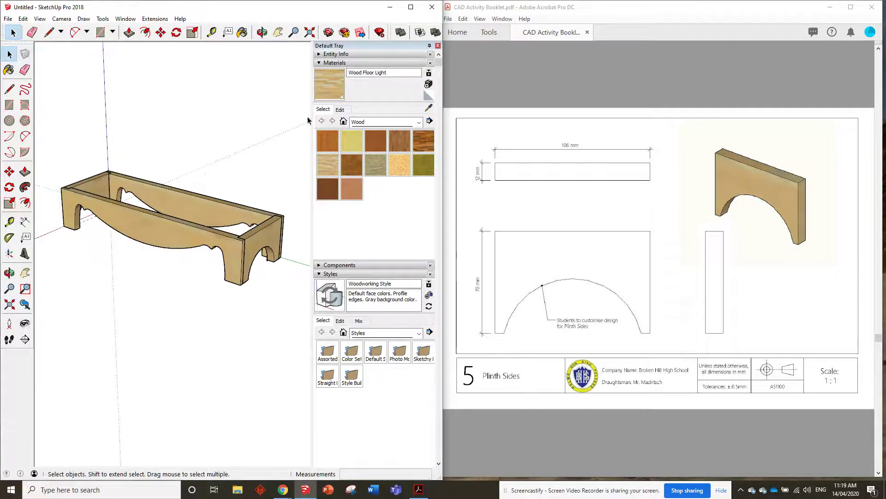
- Close the Default Tray to free the modelling area
{"action": "left_click", "coordinate": [430, 45]}
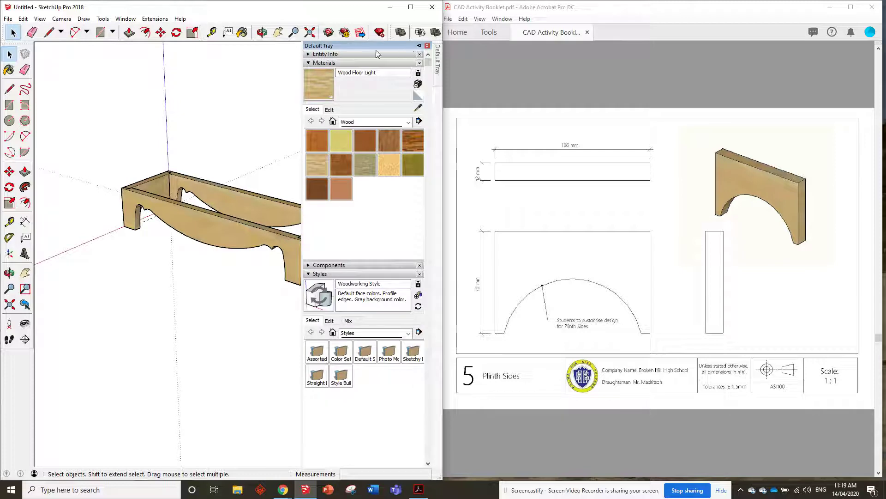
{"action": "left_click", "coordinate": [419, 45]}
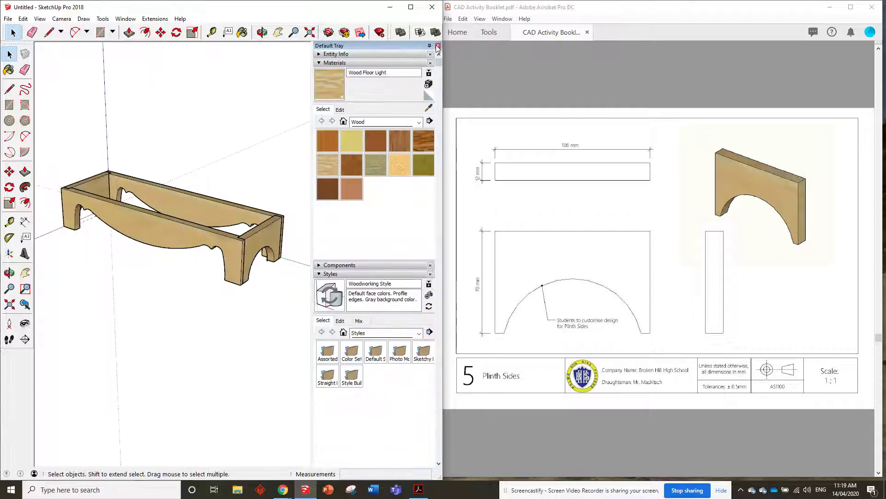
{"action": "left_click", "coordinate": [438, 46]}
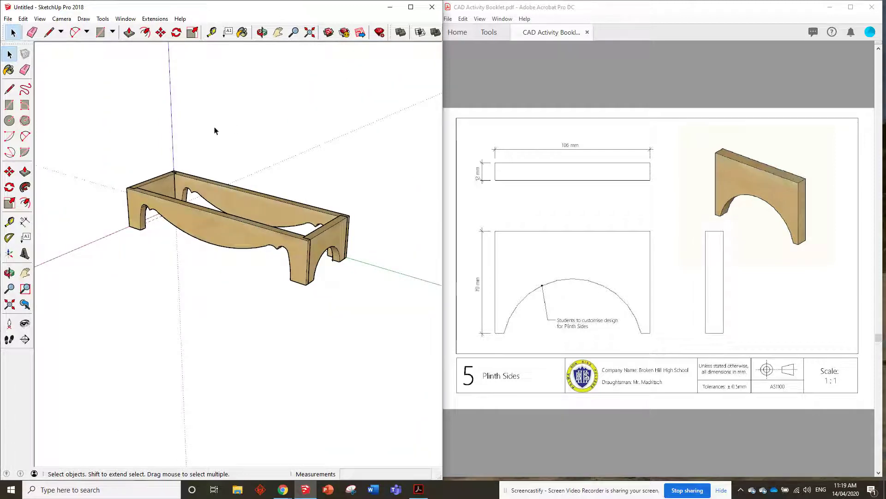
- Save the model as No44-MANTEL-CLOCK in the CAD Activities folder of My Drive on Google Drive File Stream
{"action": "left_click", "coordinate": [8, 18]}
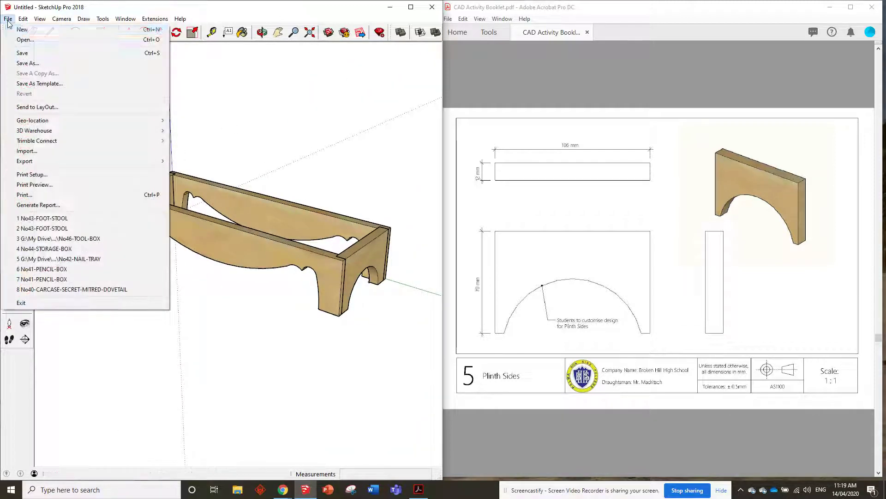
{"action": "left_click", "coordinate": [37, 54]}
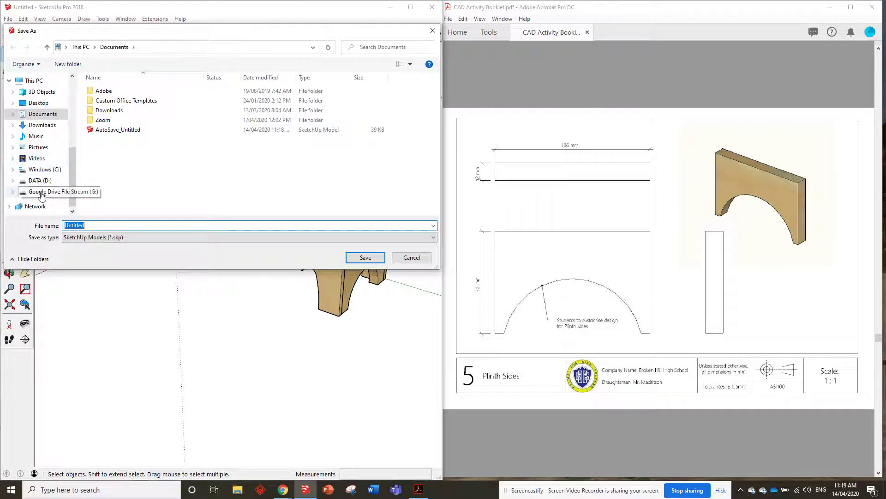
{"action": "left_click", "coordinate": [42, 191]}
{"action": "double_click", "coordinate": [130, 100]}
{"action": "left_click", "coordinate": [204, 101]}
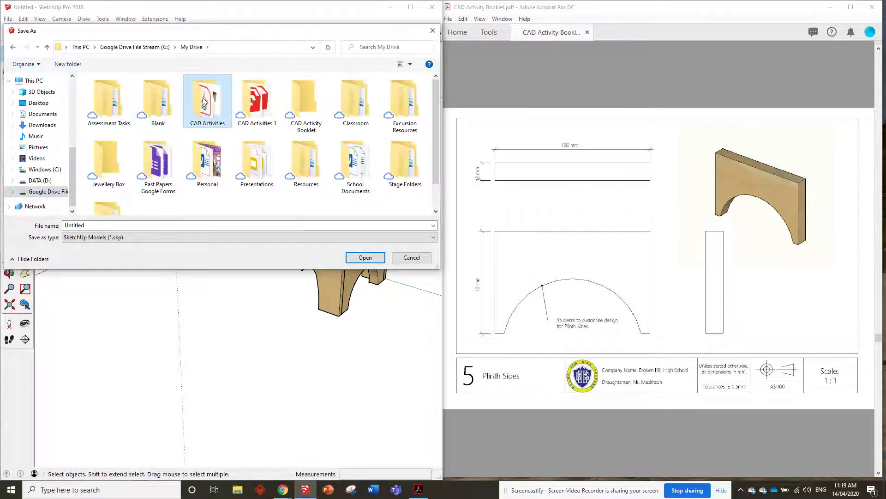
{"action": "double_click", "coordinate": [203, 102]}
{"action": "scroll", "coordinate": [153, 184], "scroll_direction": "down", "scroll_amount": 8}
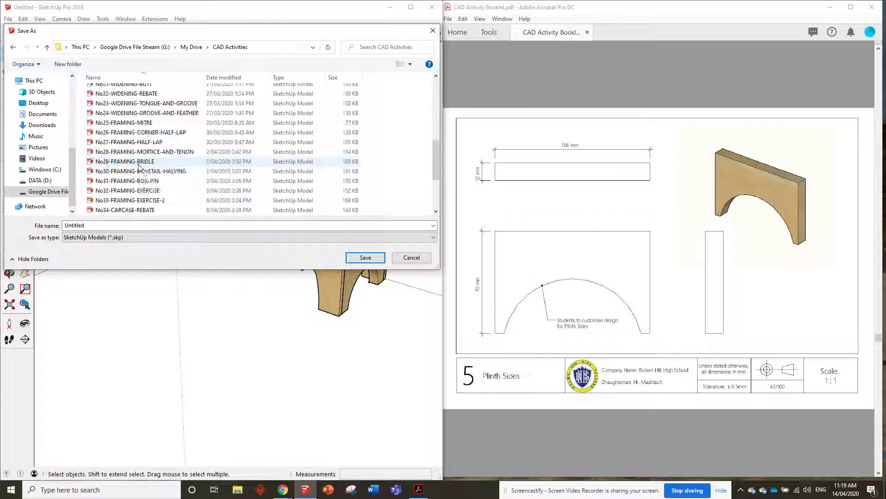
{"action": "double_click", "coordinate": [110, 222]}
{"action": "type", "text": "No"}
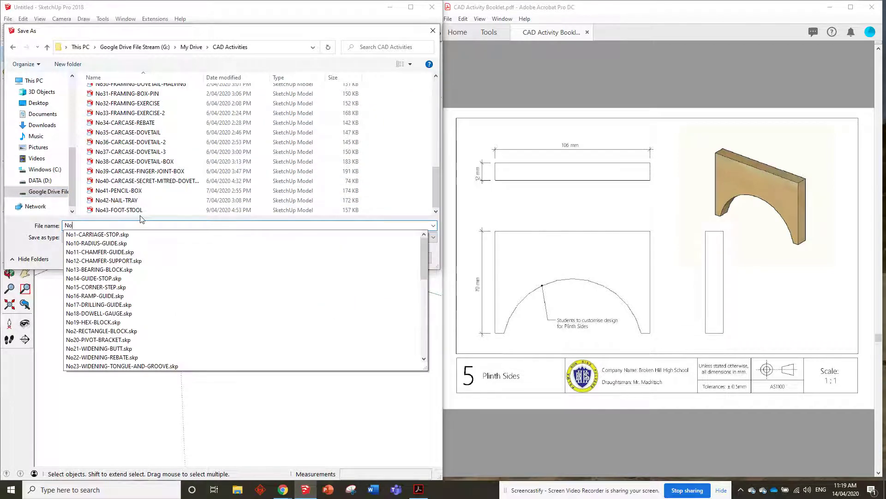
{"action": "type", "text": "44-MANTEL"}
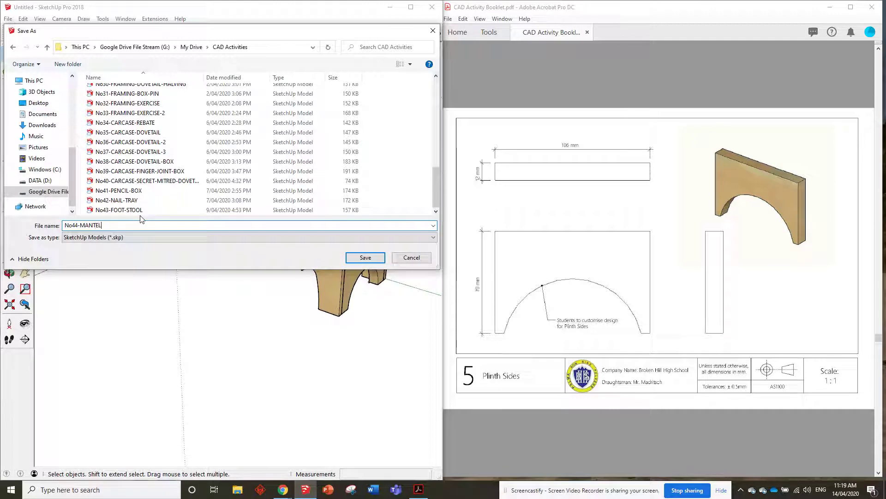
{"action": "type", "text": "-CLOCK"}
{"action": "left_click", "coordinate": [364, 257]}
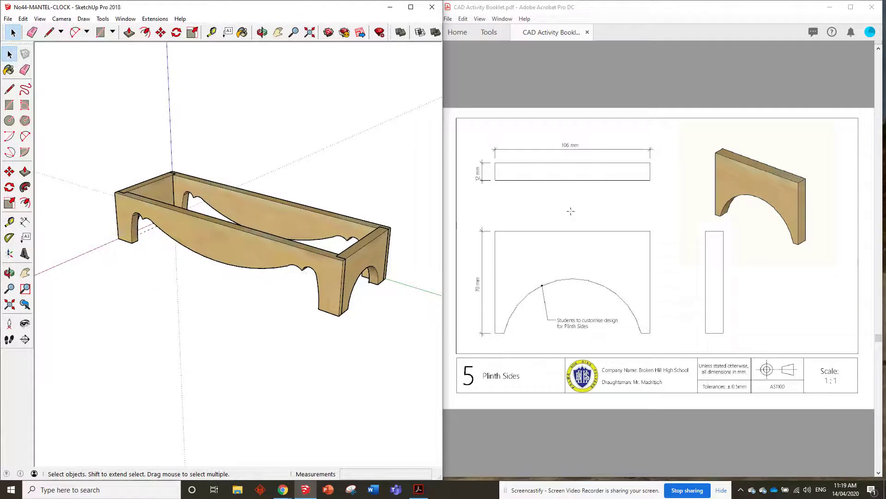
- Look through the booklet's part drawings and the clock's exploded and isometric views, and bring up drawing 3, Top & Base
{"action": "scroll", "coordinate": [596, 208], "scroll_direction": "up", "scroll_amount": 5}
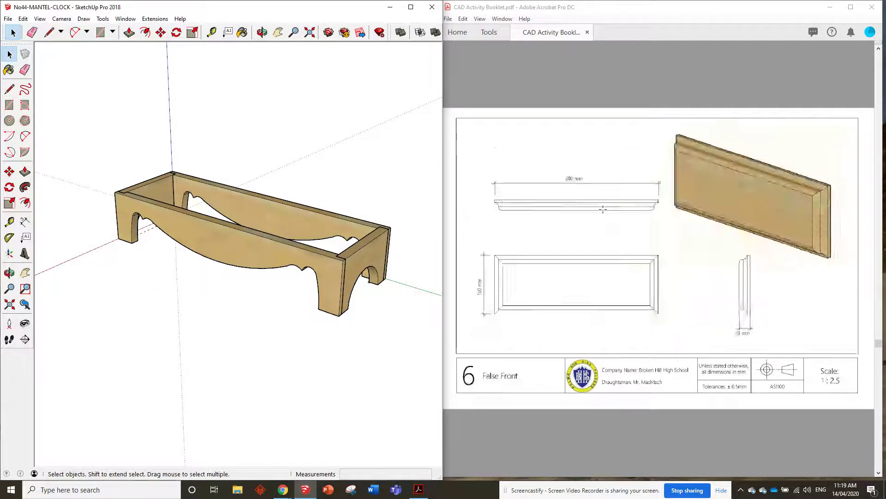
{"action": "scroll", "coordinate": [603, 210], "scroll_direction": "up", "scroll_amount": 1}
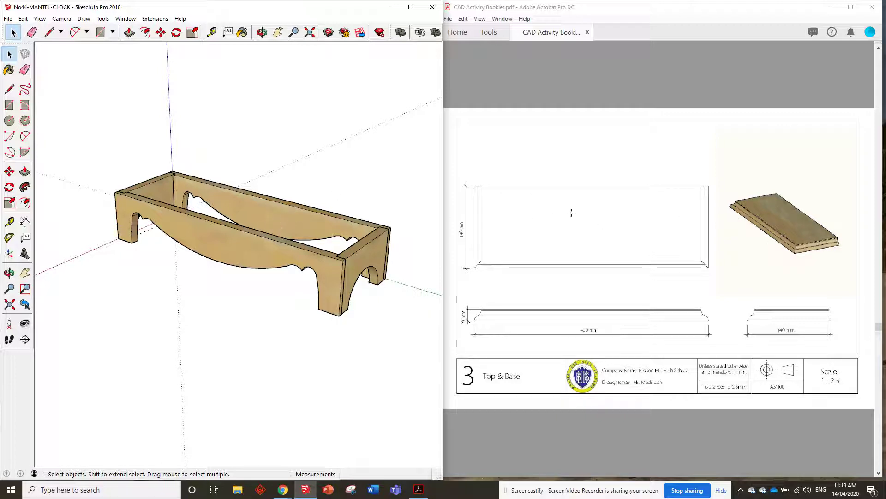
{"action": "scroll", "coordinate": [761, 204], "scroll_direction": "up", "scroll_amount": 1}
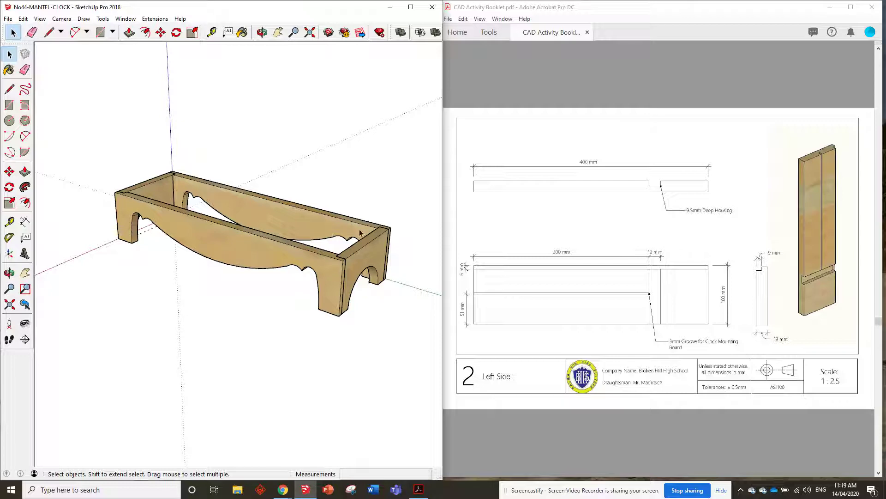
{"action": "scroll", "coordinate": [568, 213], "scroll_direction": "up", "scroll_amount": 1}
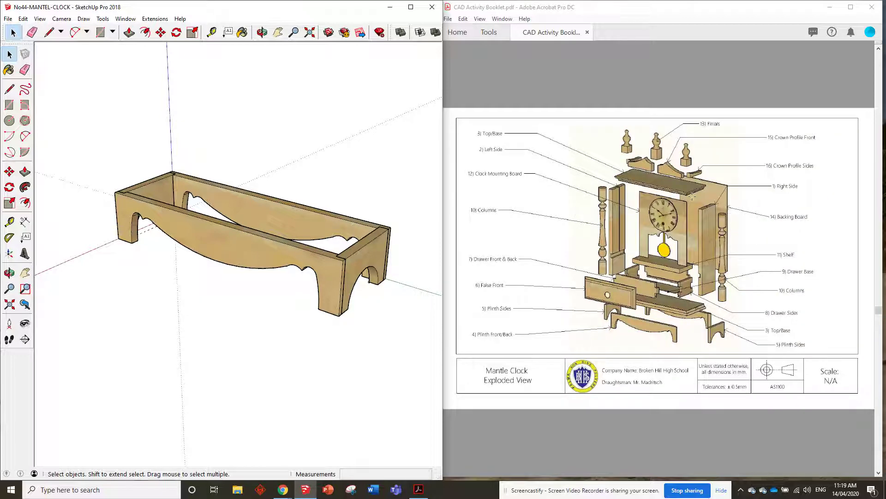
{"action": "scroll", "coordinate": [693, 197], "scroll_direction": "down", "scroll_amount": 1}
{"action": "scroll", "coordinate": [658, 214], "scroll_direction": "up", "scroll_amount": 2}
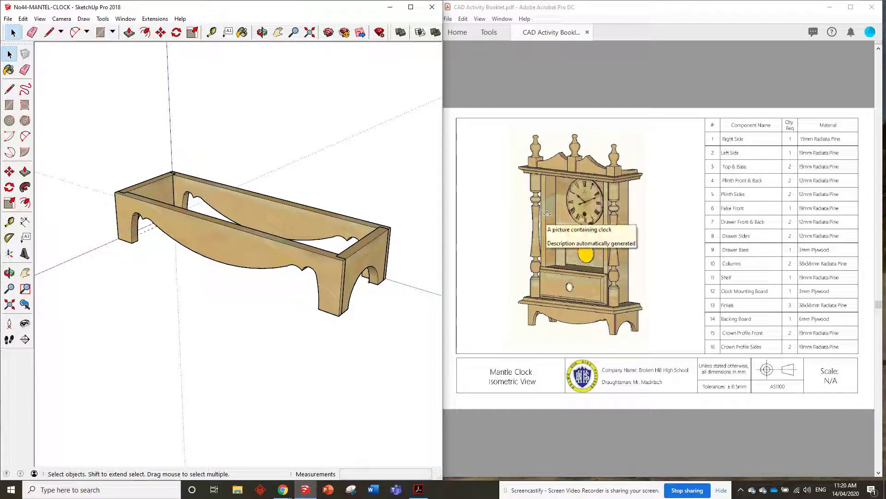
{"action": "scroll", "coordinate": [547, 215], "scroll_direction": "down", "scroll_amount": 3}
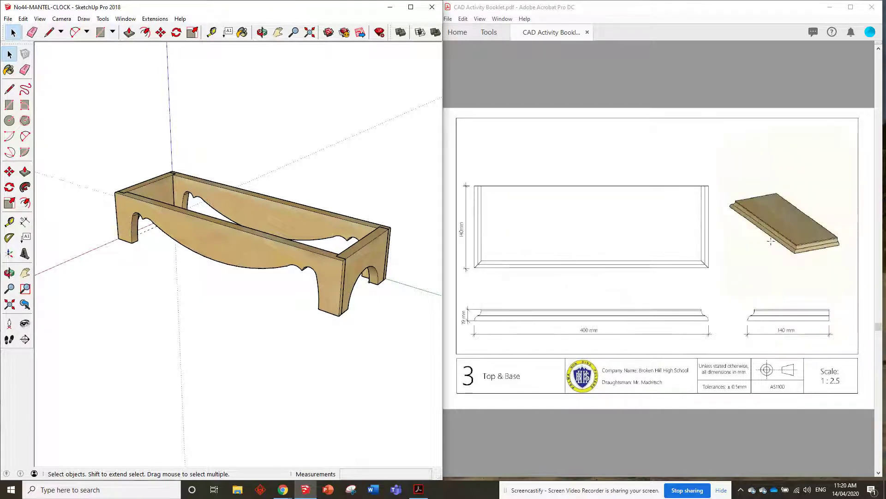